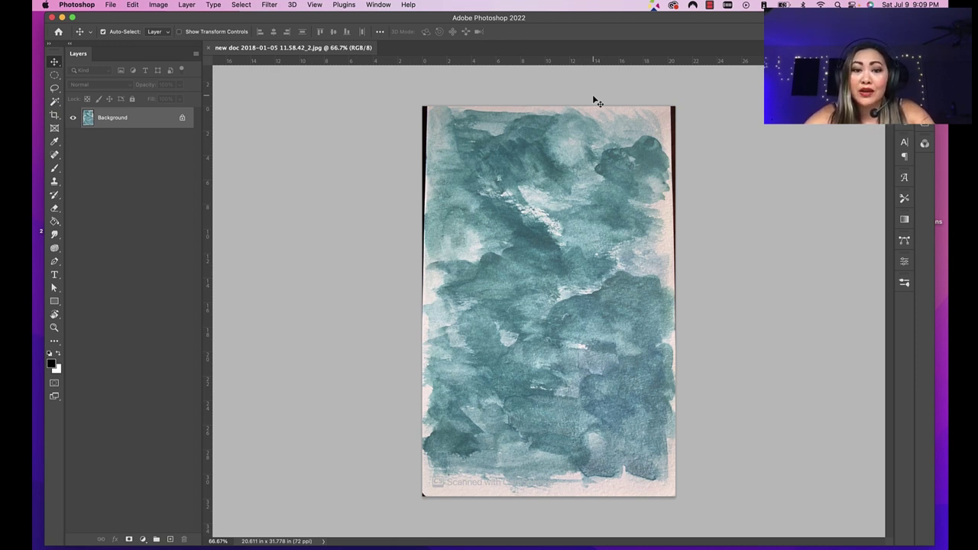
Step: Crop the painting scan to a 1:1 square over its upper part, leaving out the dark page edges
left_click(54, 115)
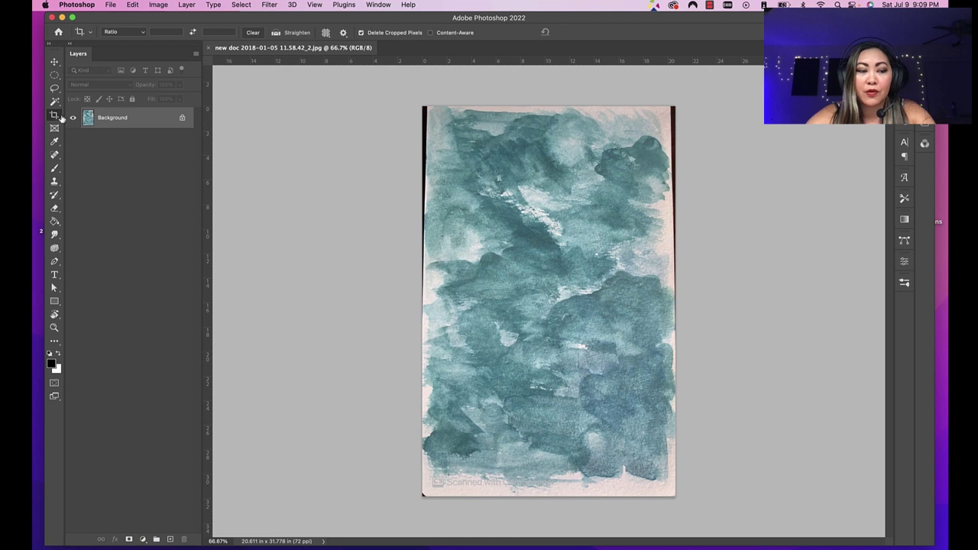
left_click(141, 33)
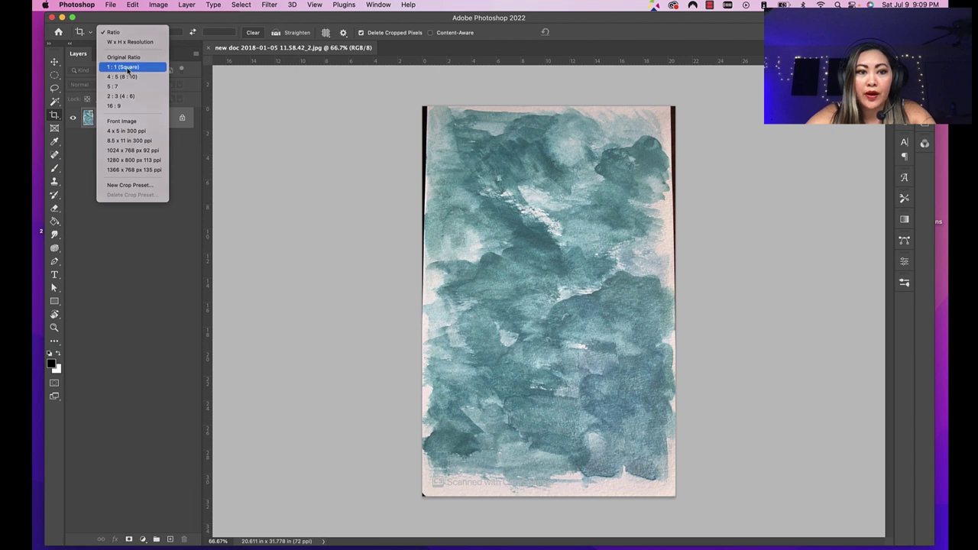
left_click(128, 70)
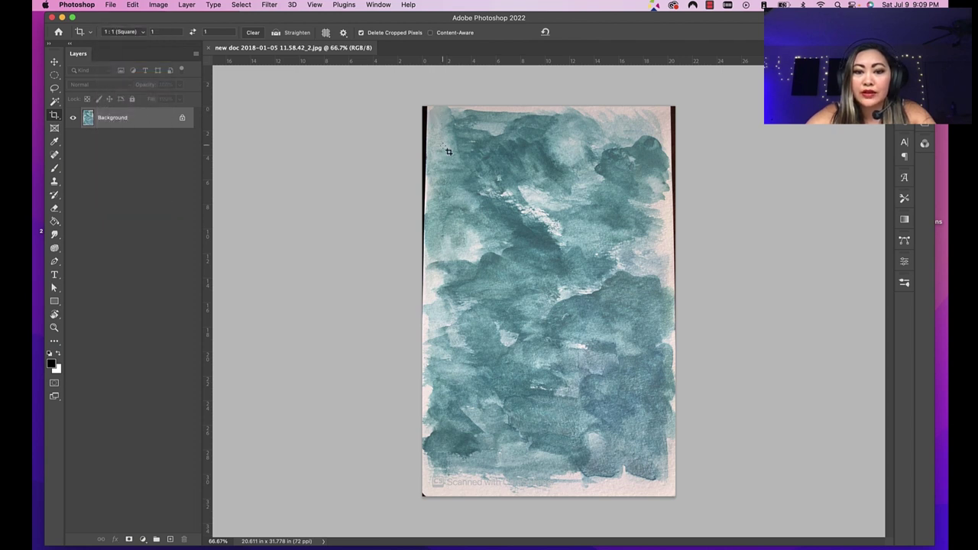
left_click_drag(430, 112, 654, 338)
left_click_drag(582, 236, 595, 240)
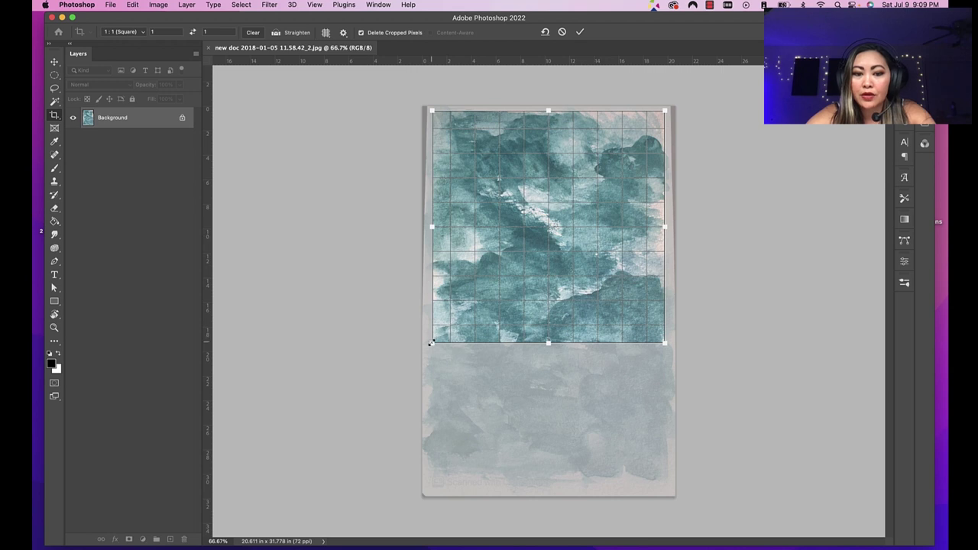
left_click_drag(431, 344, 427, 348)
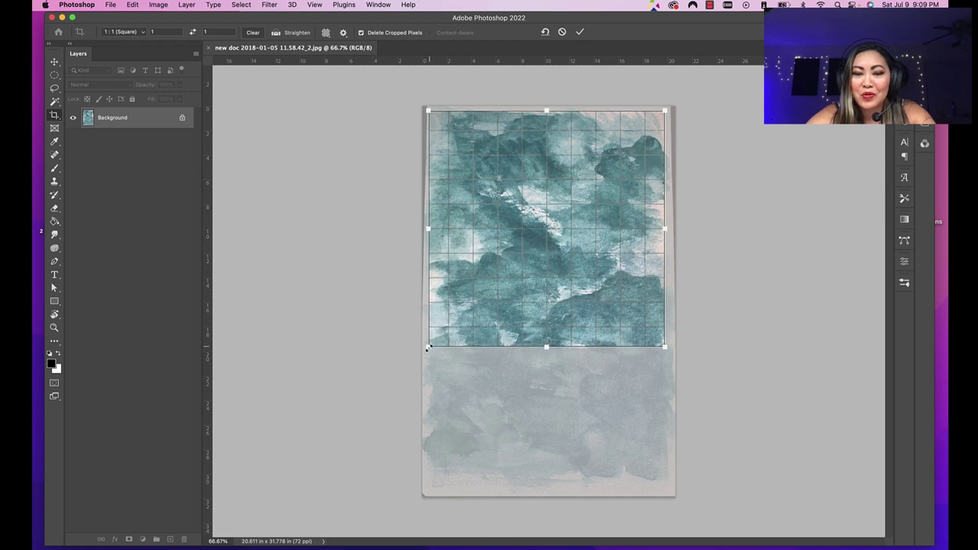
left_click_drag(664, 347, 667, 350)
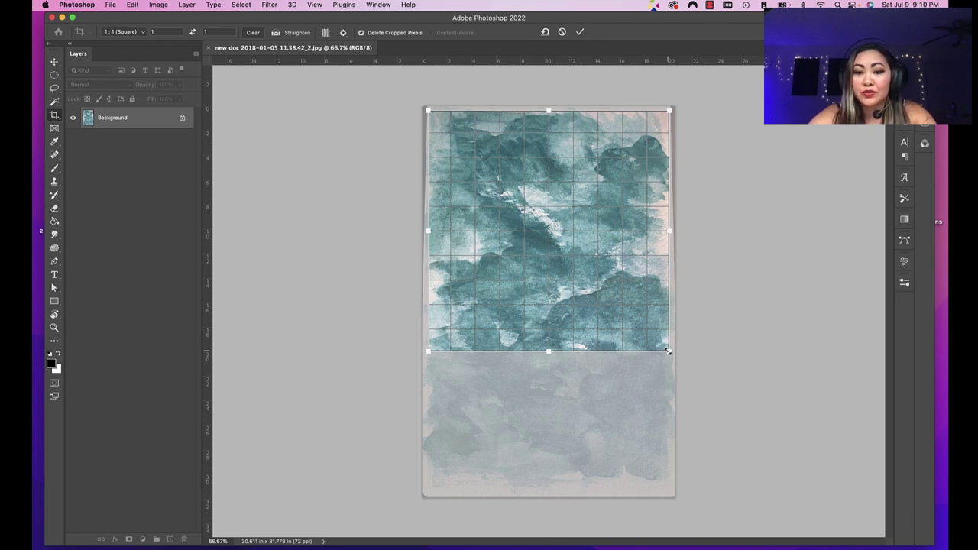
key("Return")
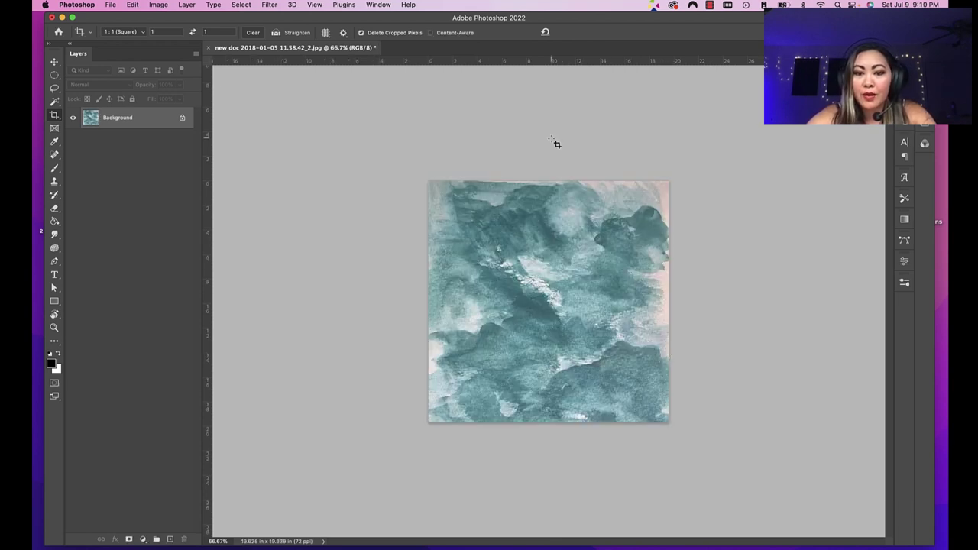
key("v")
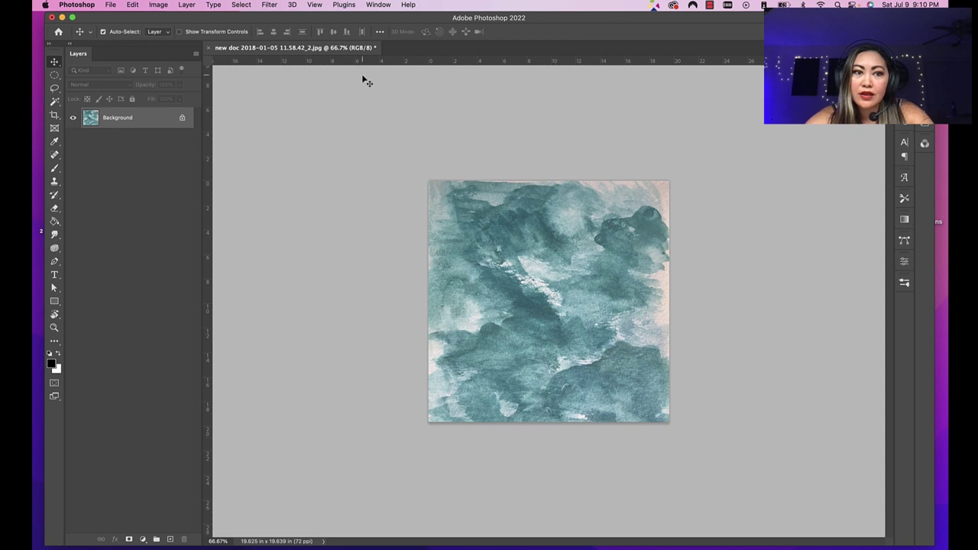
Step: Apply a Brightness/Contrast adjustment to the cropped painting with brightness 24 and contrast 9
left_click(158, 7)
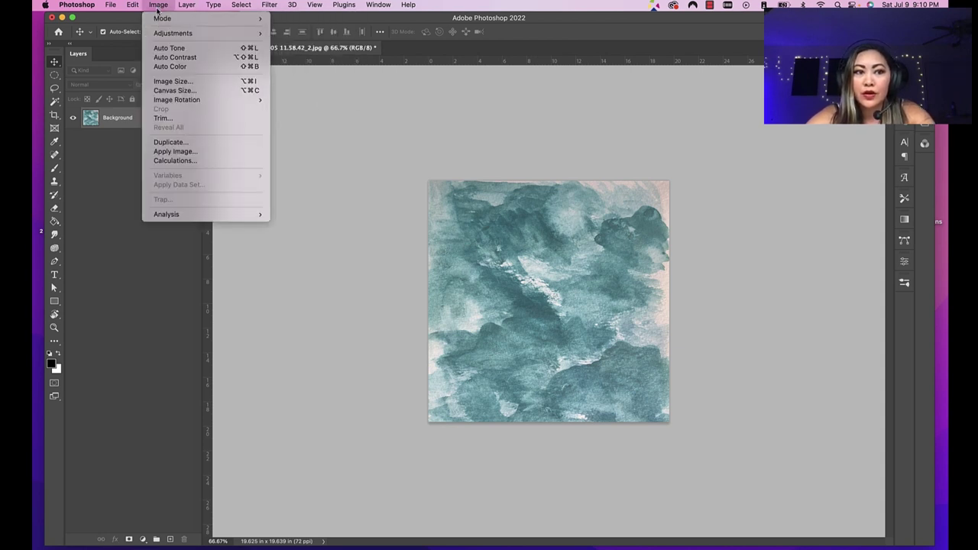
mouse_move(162, 35)
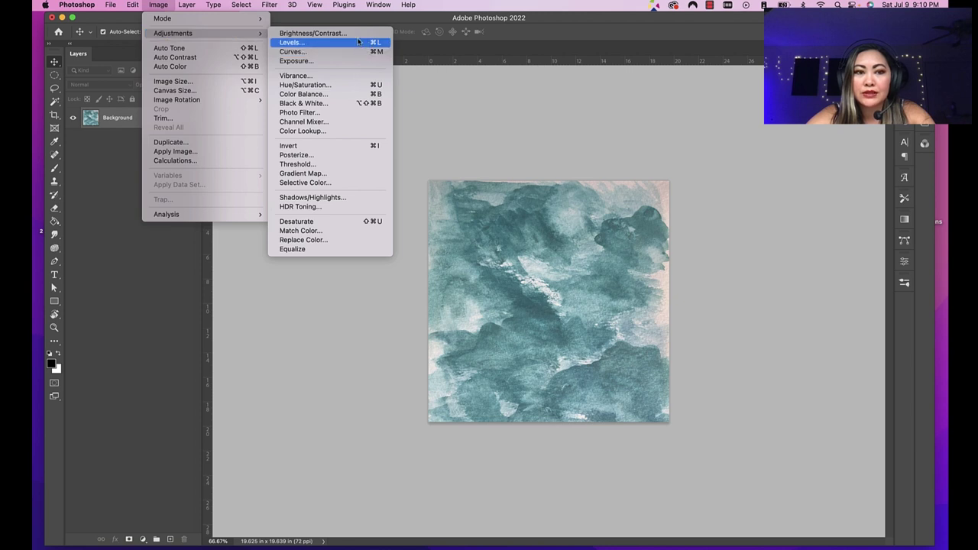
left_click(346, 34)
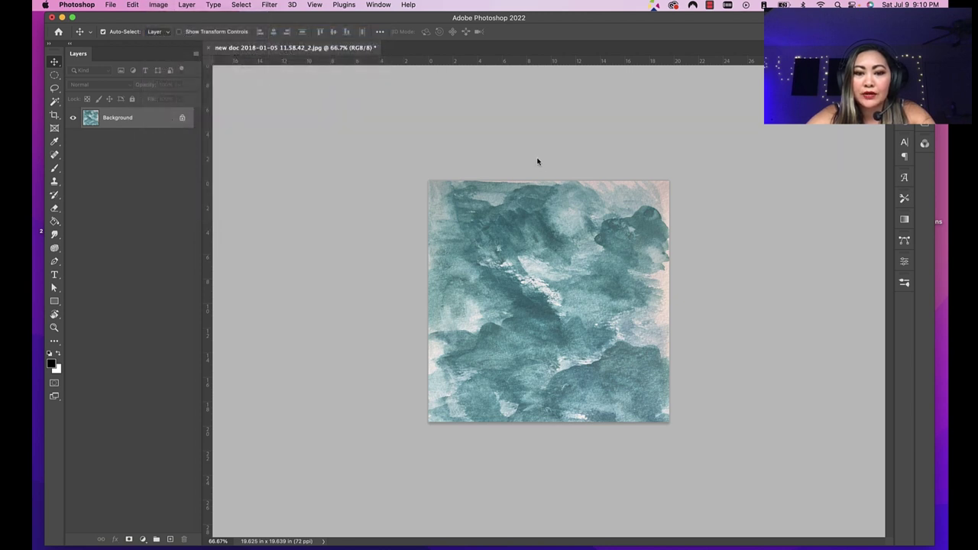
left_click_drag(313, 198, 317, 223)
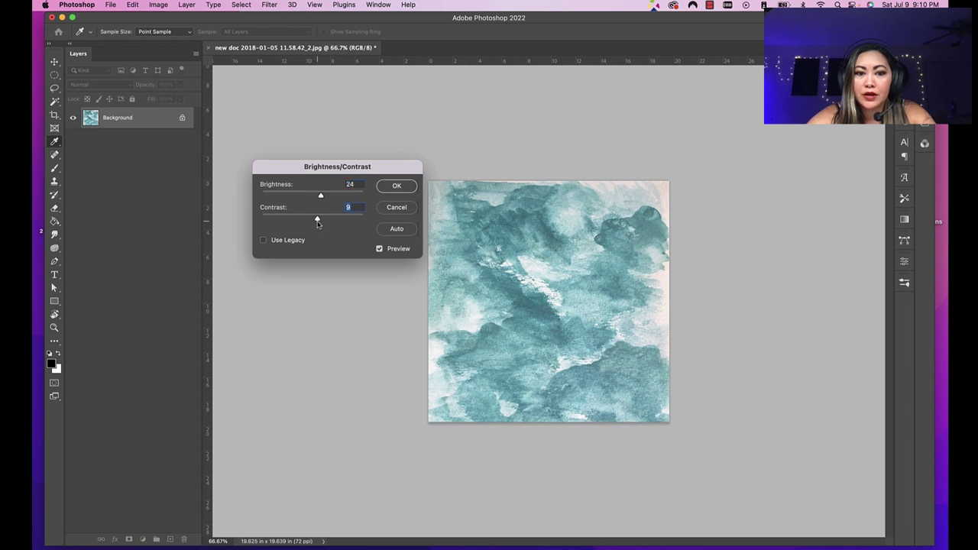
left_click(397, 187)
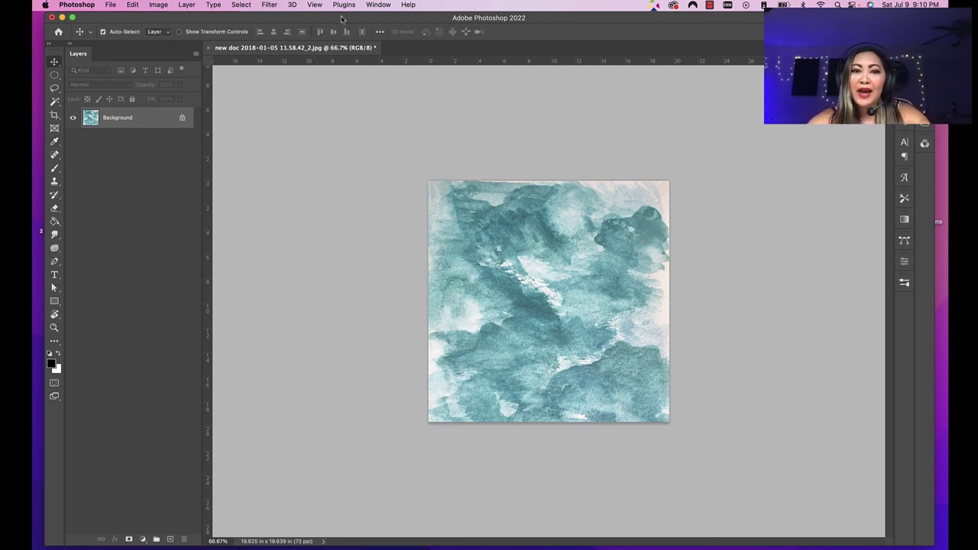
Step: Create a new 2500 x 2500 pixel document at 72 pixels/inch with a white background
left_click(110, 4)
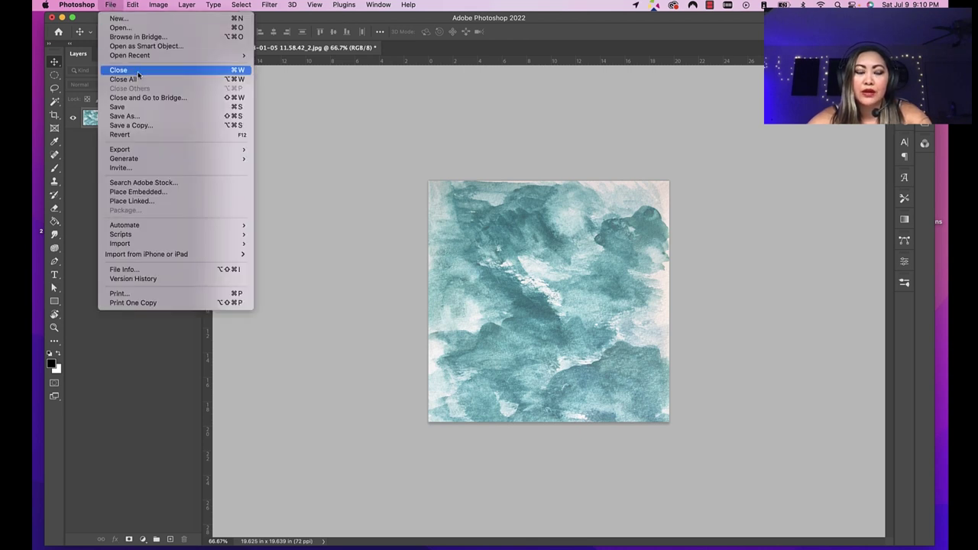
left_click(121, 21)
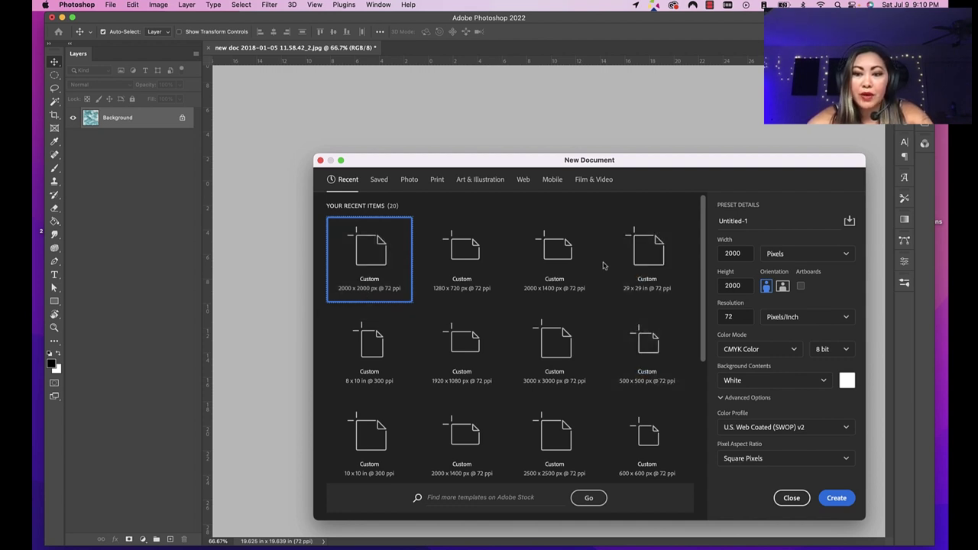
double_click(733, 254)
key("BackSpace")
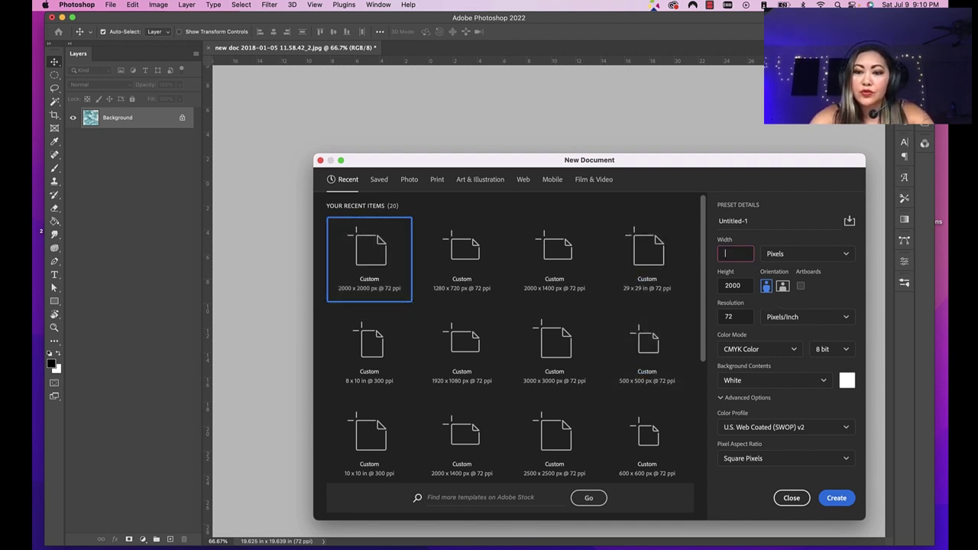
type("2500")
key("Tab")
type("2500")
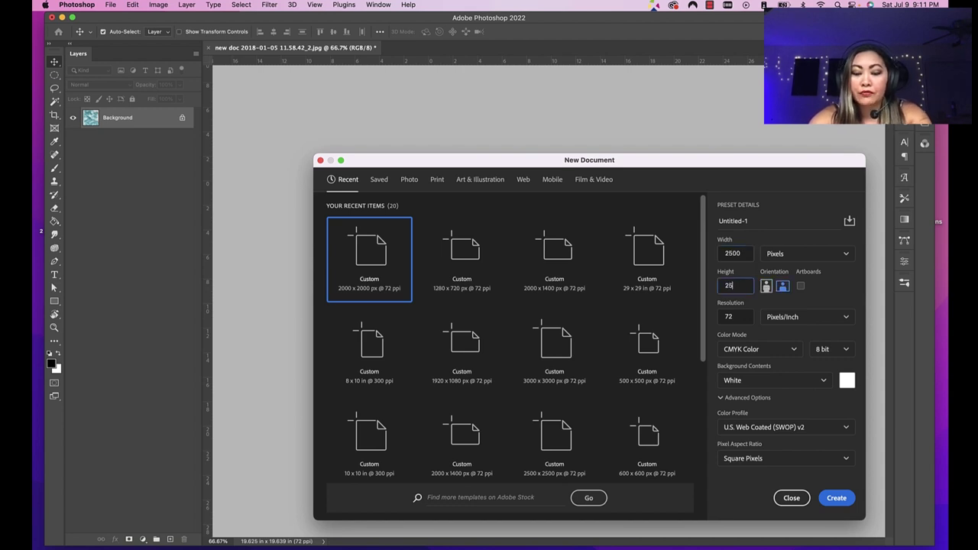
left_click(836, 499)
Step: Bring the cropped painting into the new document and scale it up to fill the whole canvas
left_click_drag(294, 48, 202, 144)
left_click_drag(210, 206, 442, 143)
key("super+t")
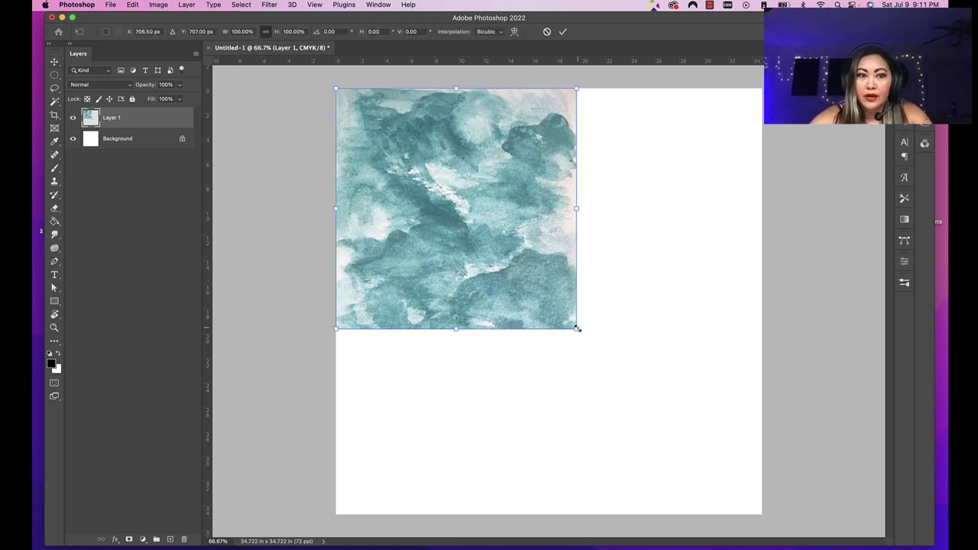
left_click_drag(577, 329, 769, 506)
key("Return")
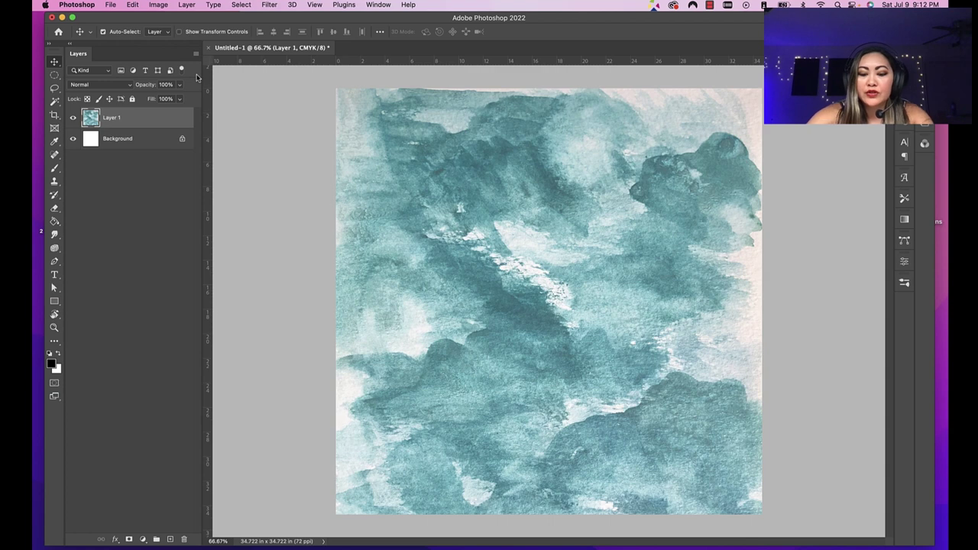
Step: Duplicate the painting layer and hide the original Layer 1 beneath the copy
key("super+j")
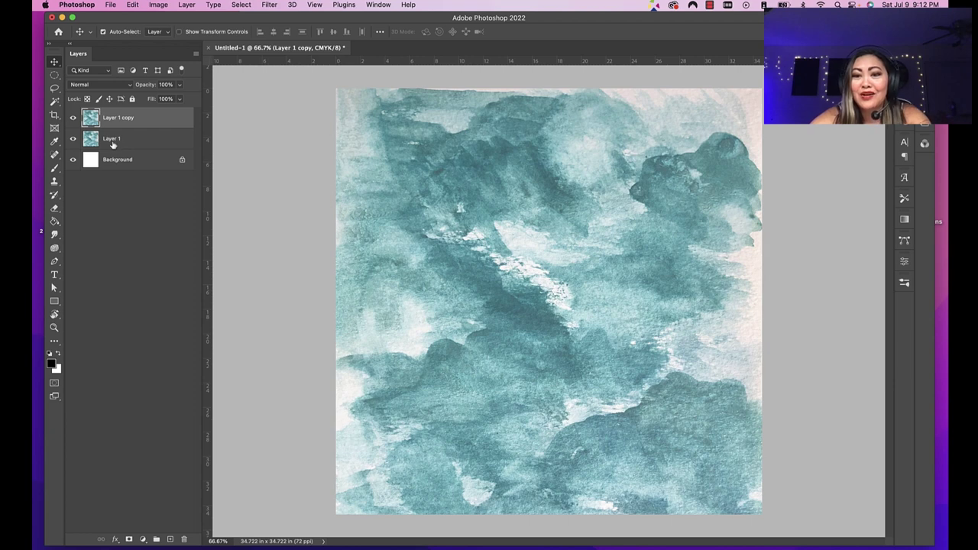
left_click(72, 138)
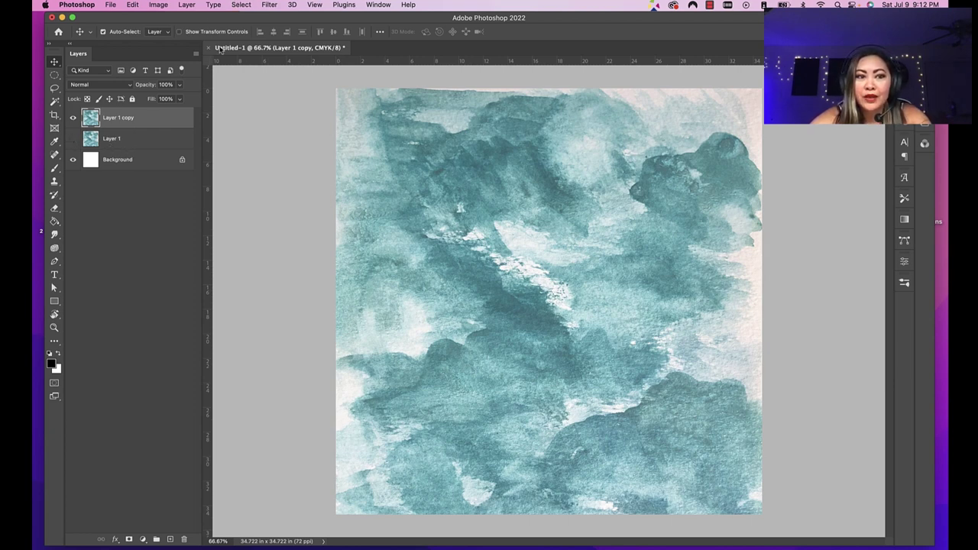
Step: Apply the Offset filter to the layer copy with +1250 pixels horizontal, +1250 pixels vertical and Wrap Around
left_click(269, 6)
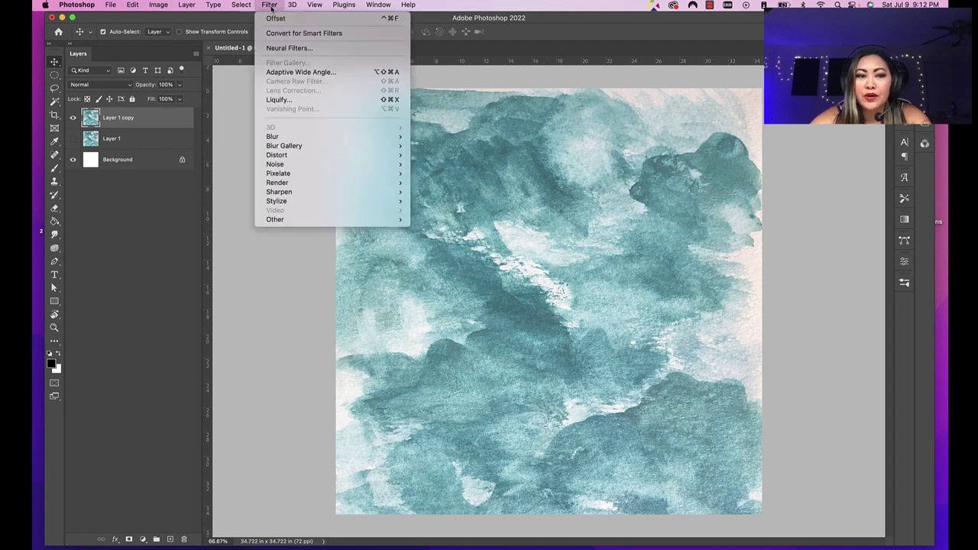
mouse_move(270, 166)
mouse_move(351, 221)
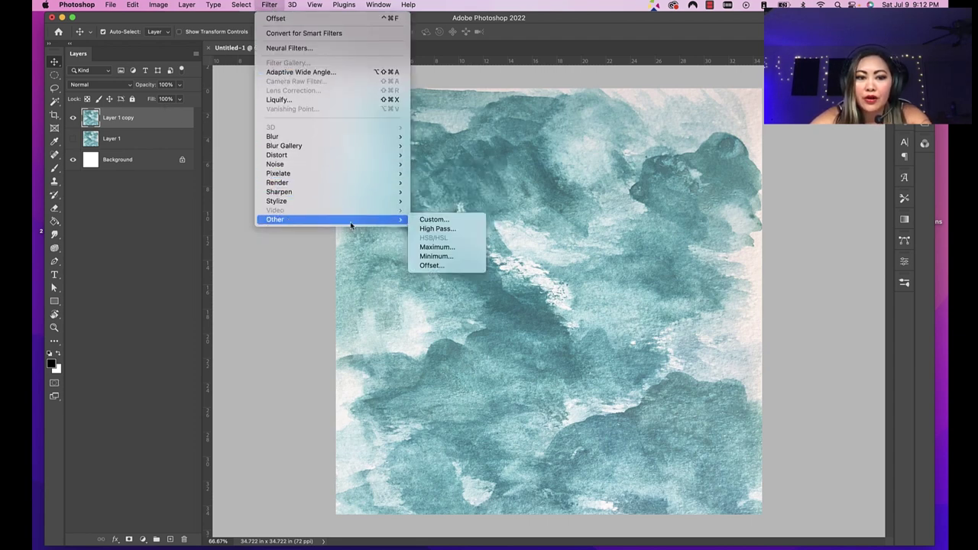
left_click(451, 265)
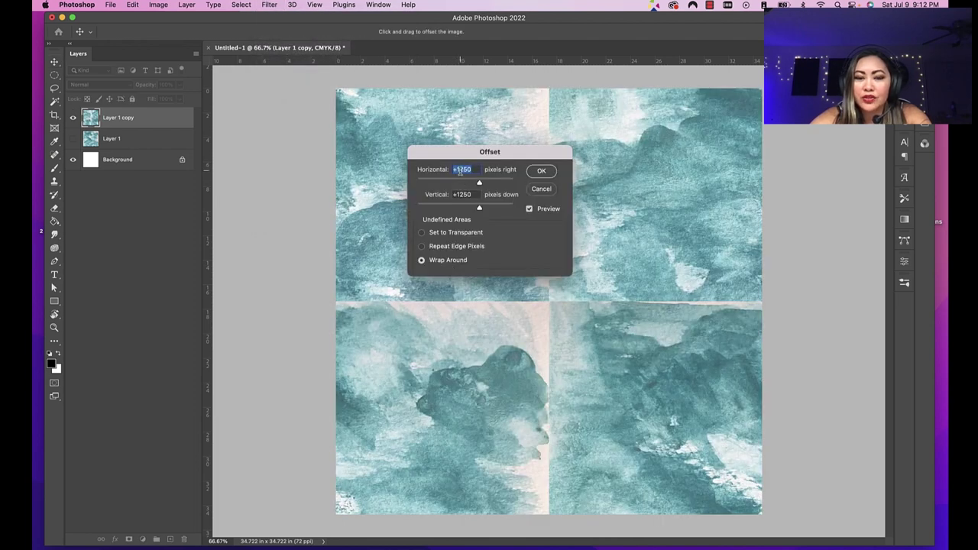
left_click(473, 170)
double_click(463, 169)
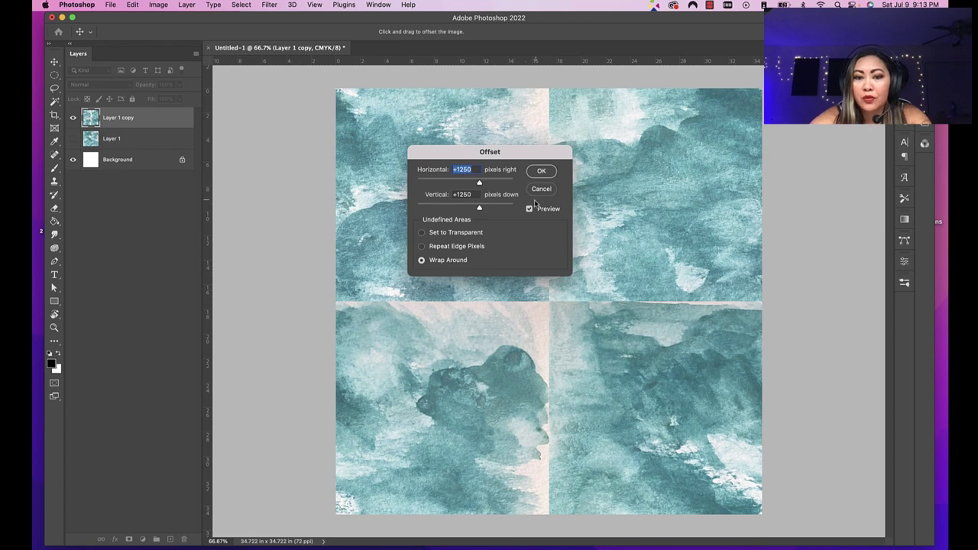
left_click(541, 170)
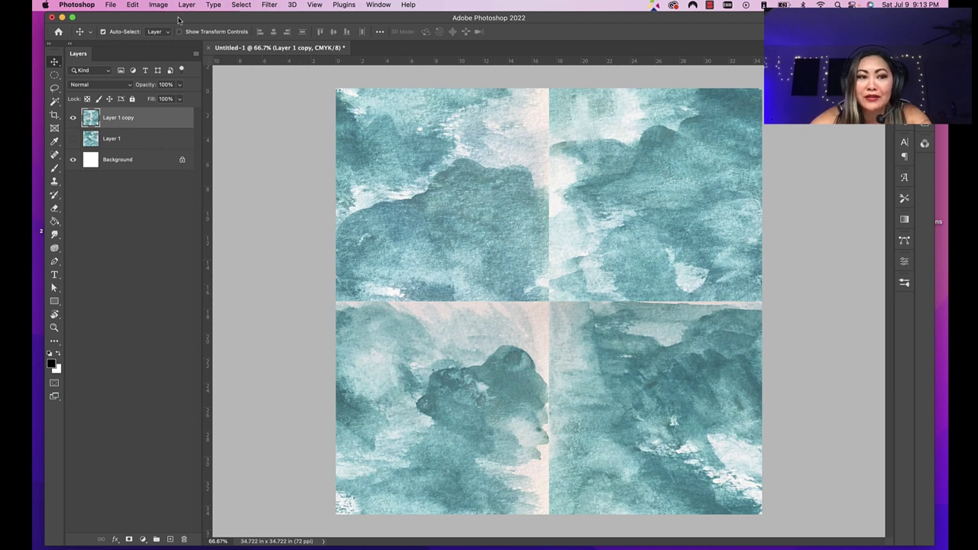
Step: Define the offset painting as a new pattern
left_click(132, 5)
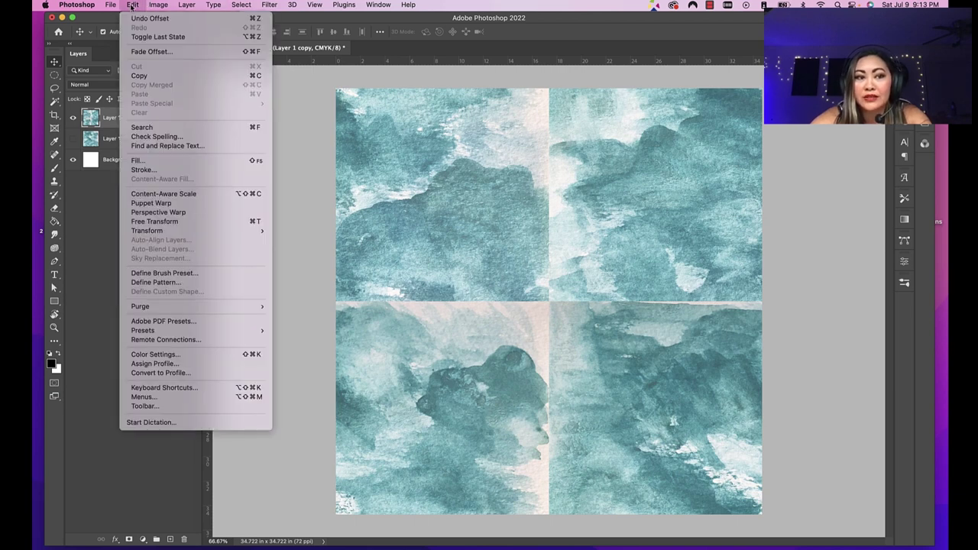
left_click(171, 283)
left_click(925, 350)
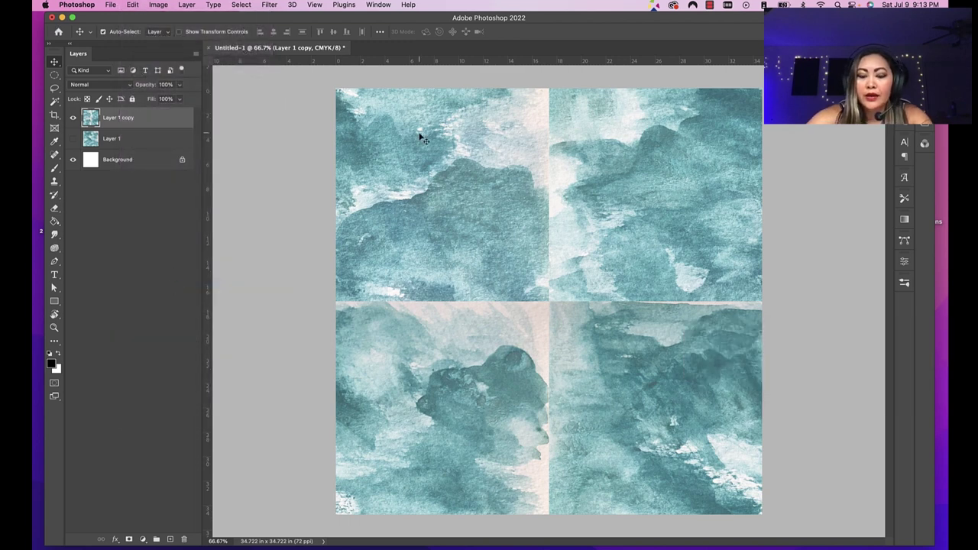
Step: Create a second document from the recent 29 x 29 in, 72 ppi preset for testing the pattern
key("super+n")
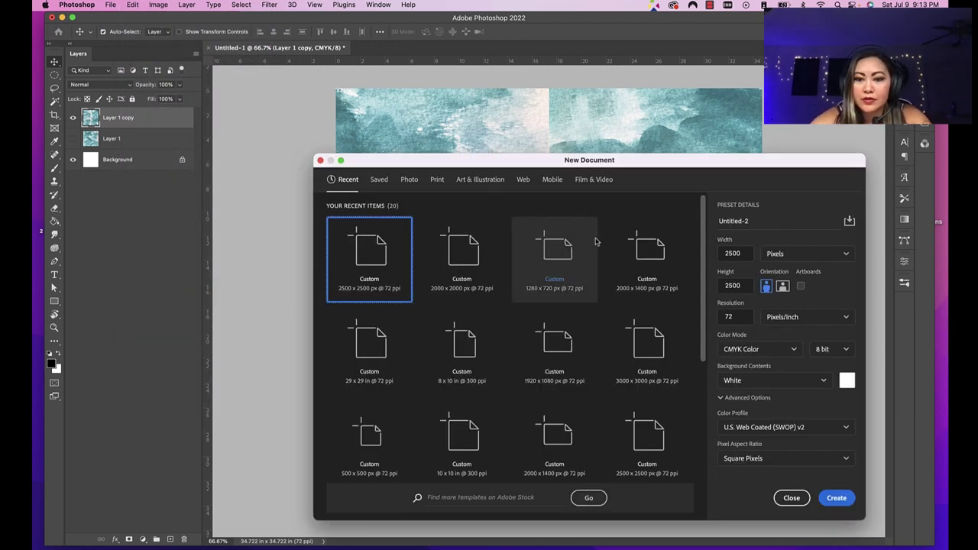
scroll(597, 268, "down", 3)
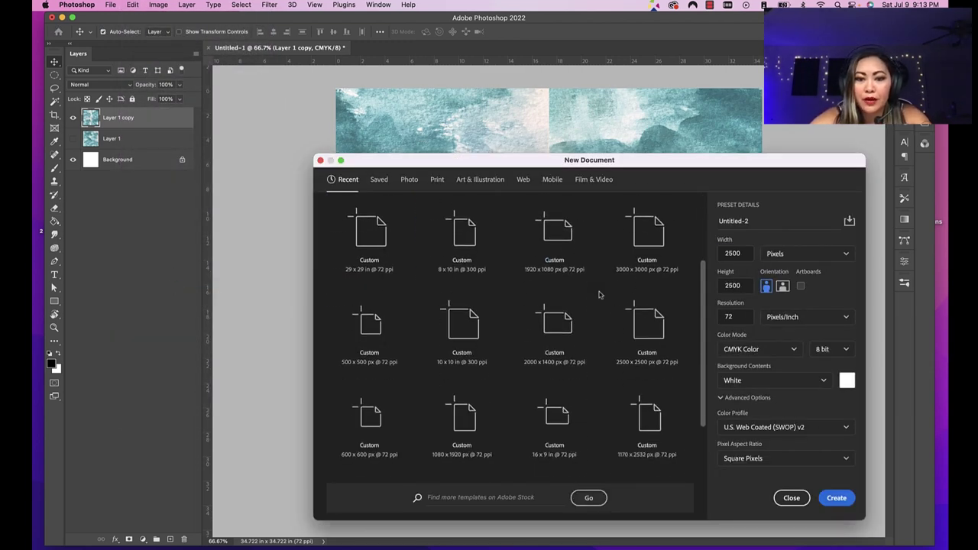
left_click(374, 243)
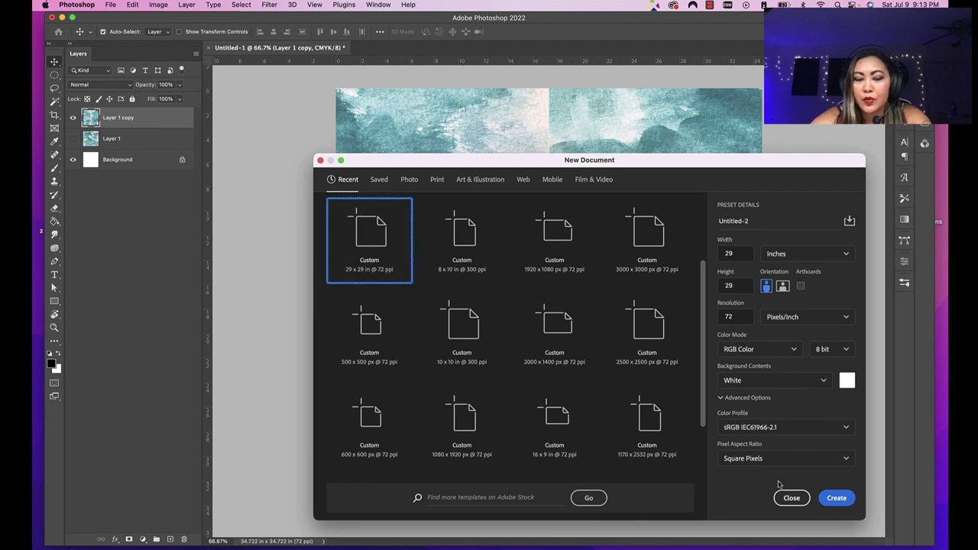
left_click(836, 499)
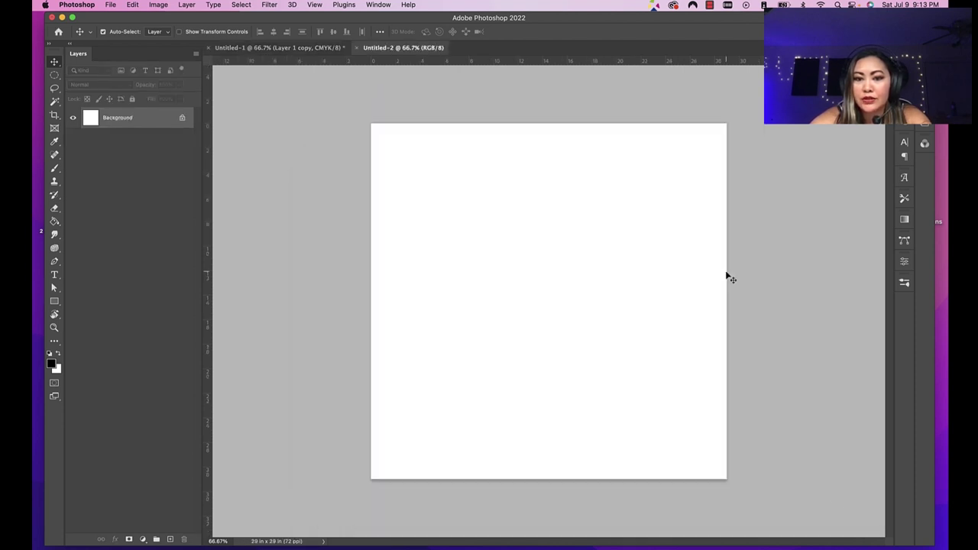
Step: Convert the Background into a regular layer and give it a Pattern Overlay using the teal painting pattern at 37% scale
double_click(152, 121)
key("Return")
double_click(152, 122)
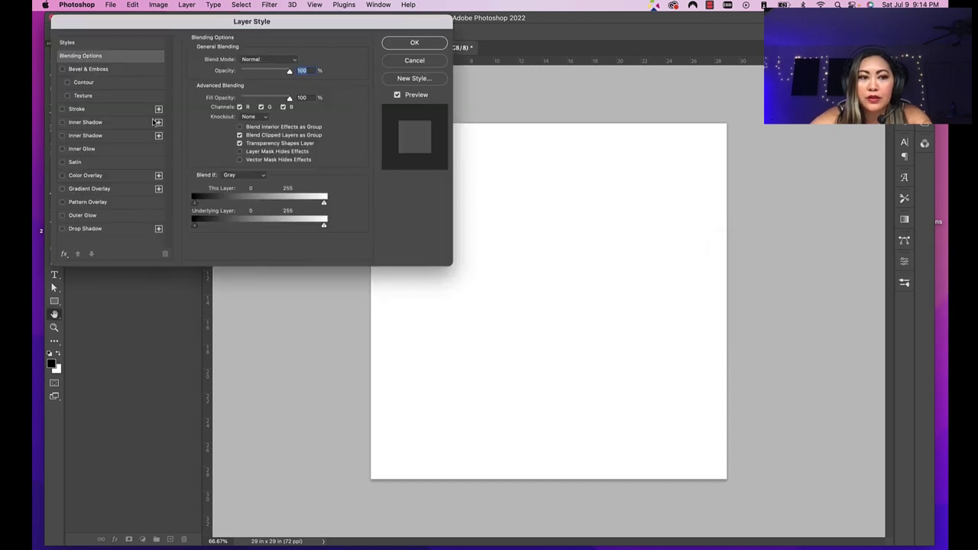
left_click(67, 204)
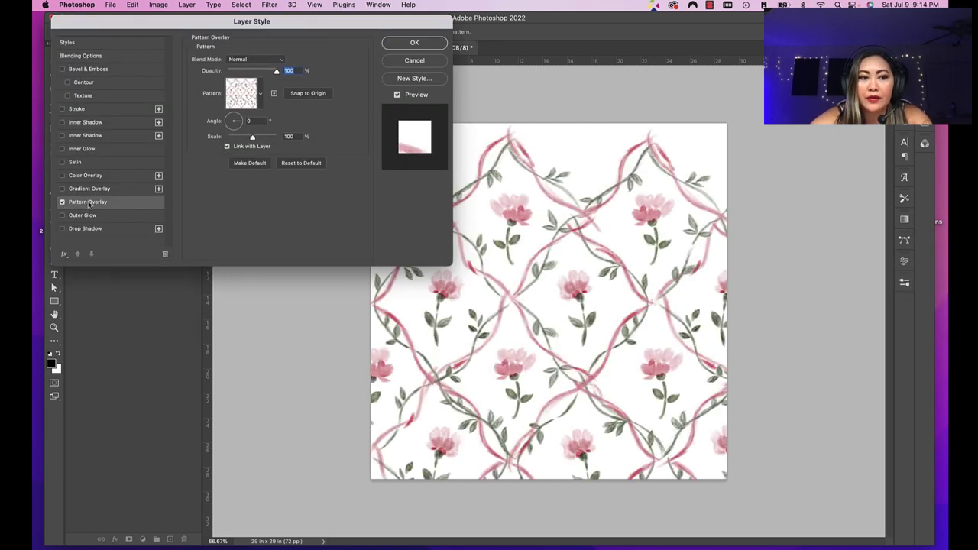
left_click(237, 107)
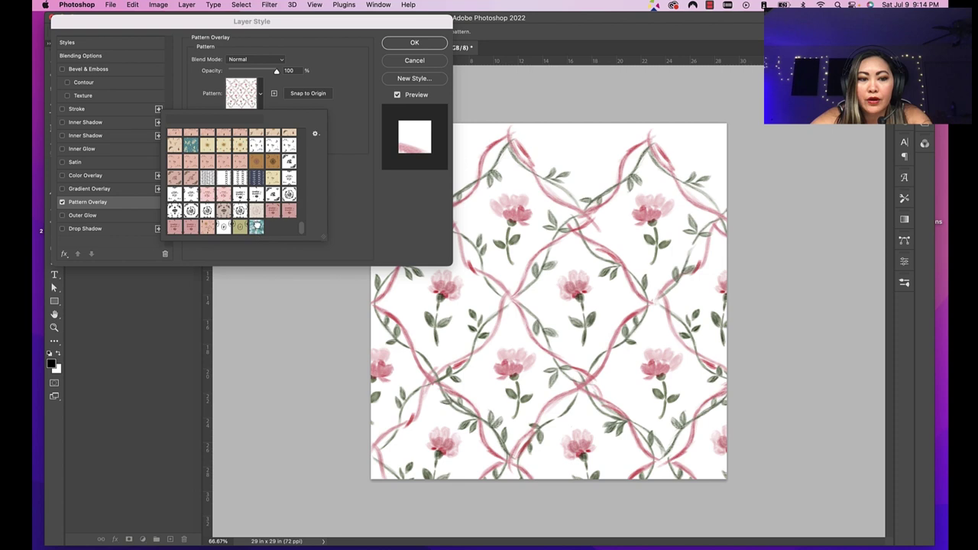
double_click(257, 227)
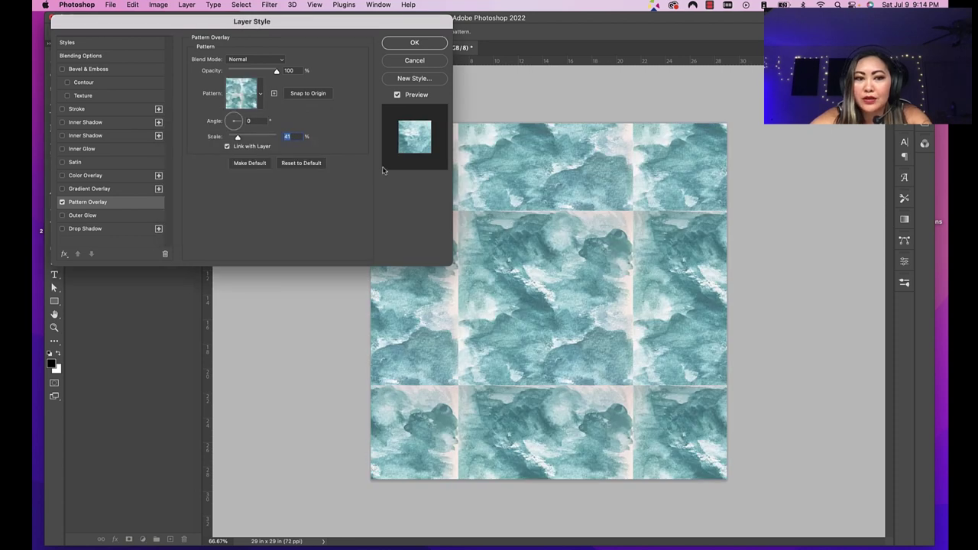
left_click_drag(239, 138, 235, 138)
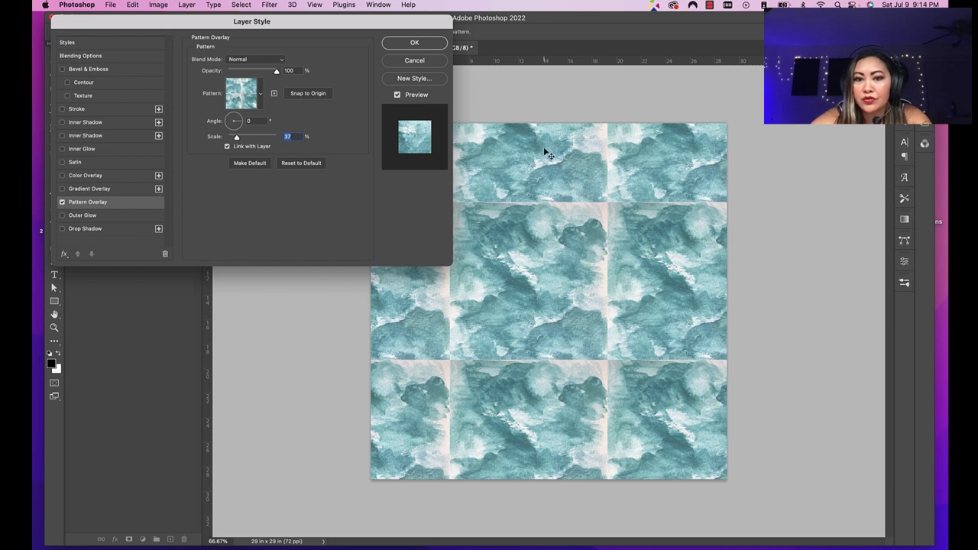
left_click(412, 43)
Step: In Untitled-1, duplicate Layer 1 copy and hide the offset layer beneath the new duplicate
left_click(318, 46)
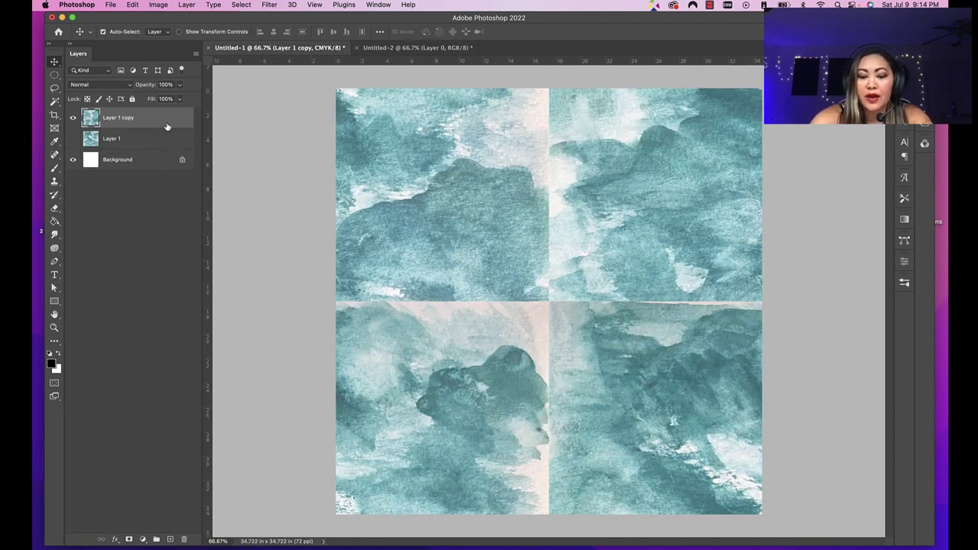
key("super+j")
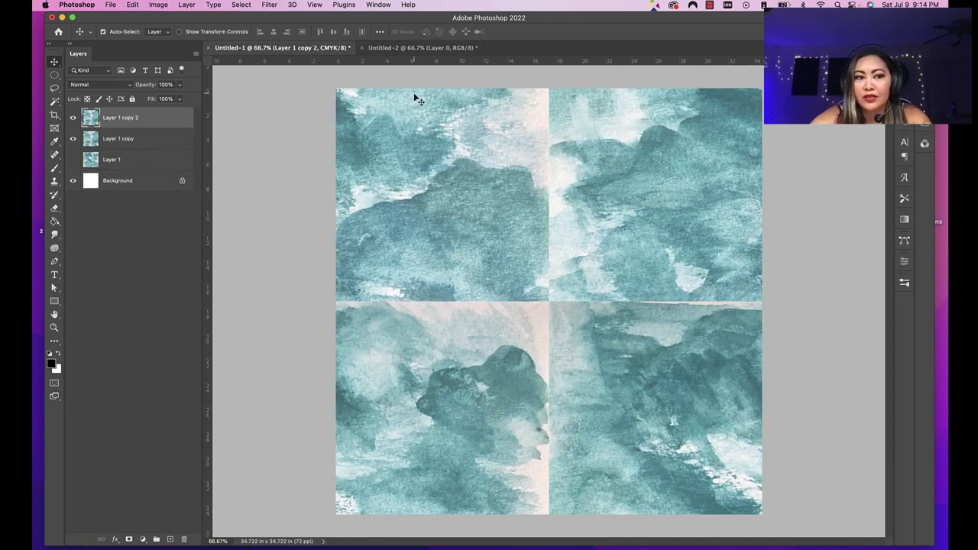
left_click(73, 138)
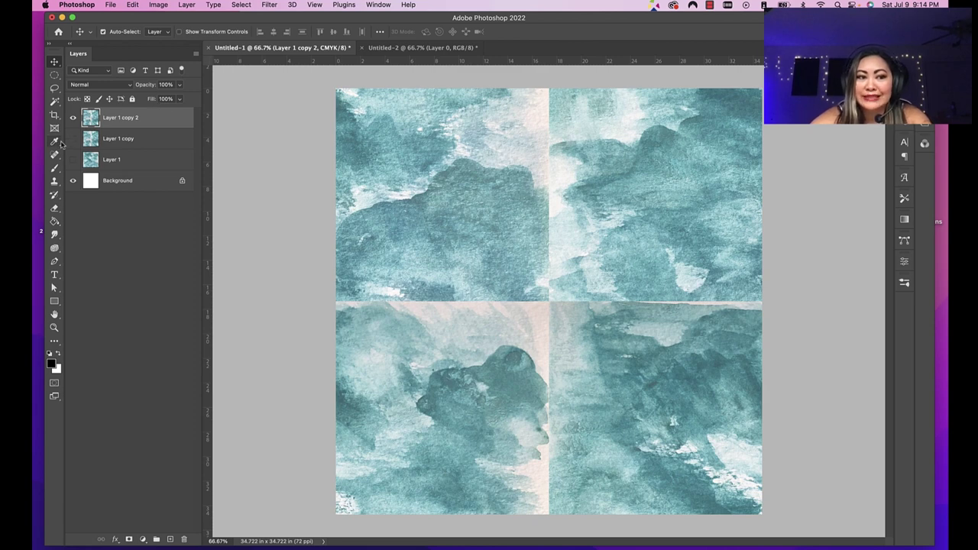
Step: Set the Clone Stamp brush to 90 px and sample the paint just right of the vertical seam
left_click(56, 182)
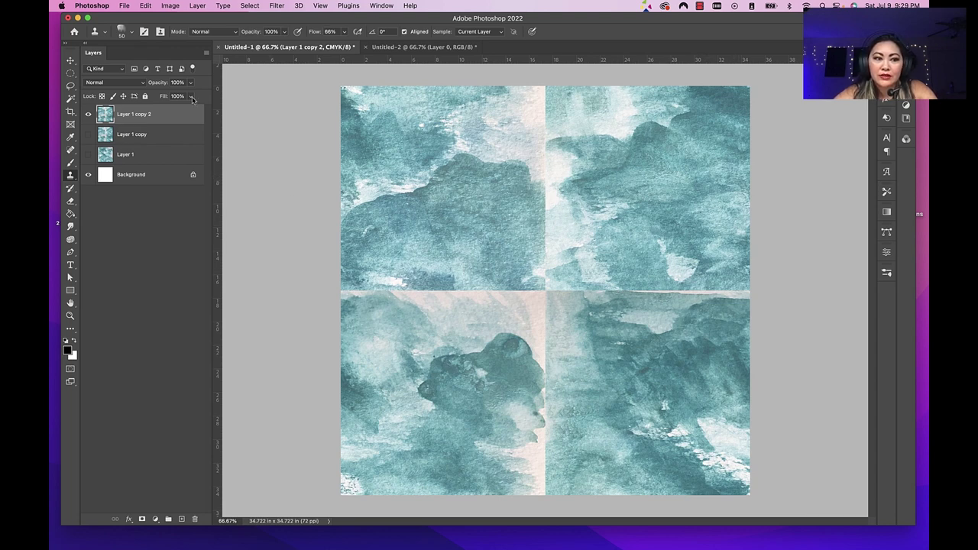
left_click(71, 177)
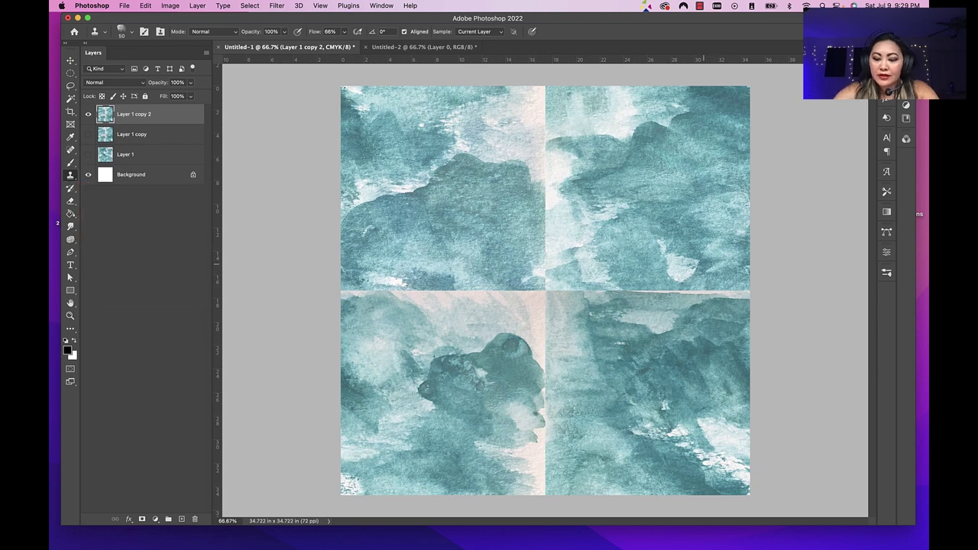
key("bracketright")
key("bracketright")
key("bracketright")
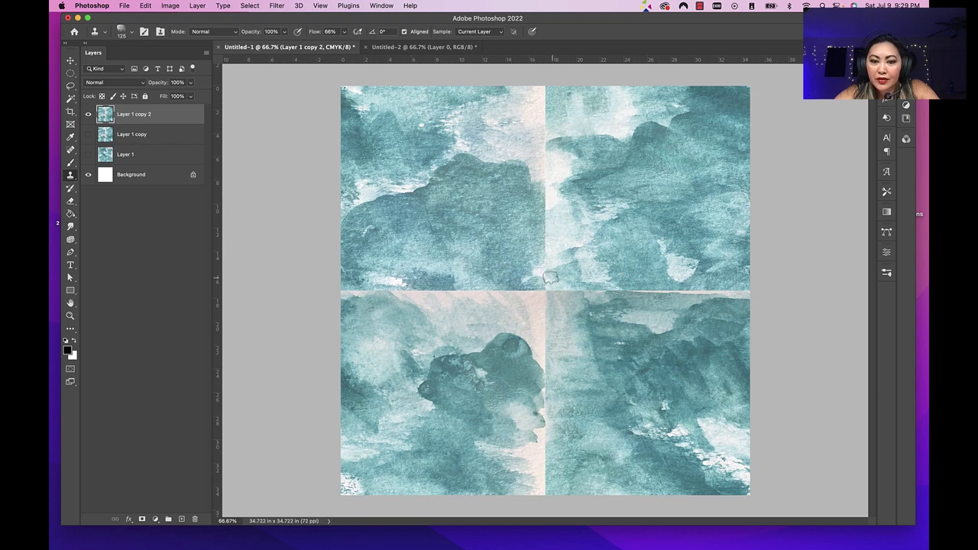
scroll(551, 276, "up", 3)
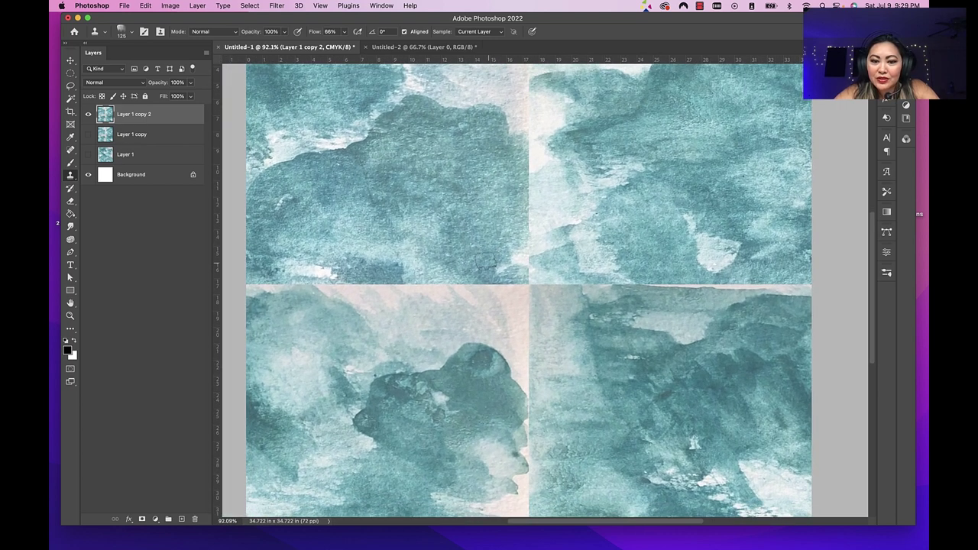
scroll(521, 252, "up", 4)
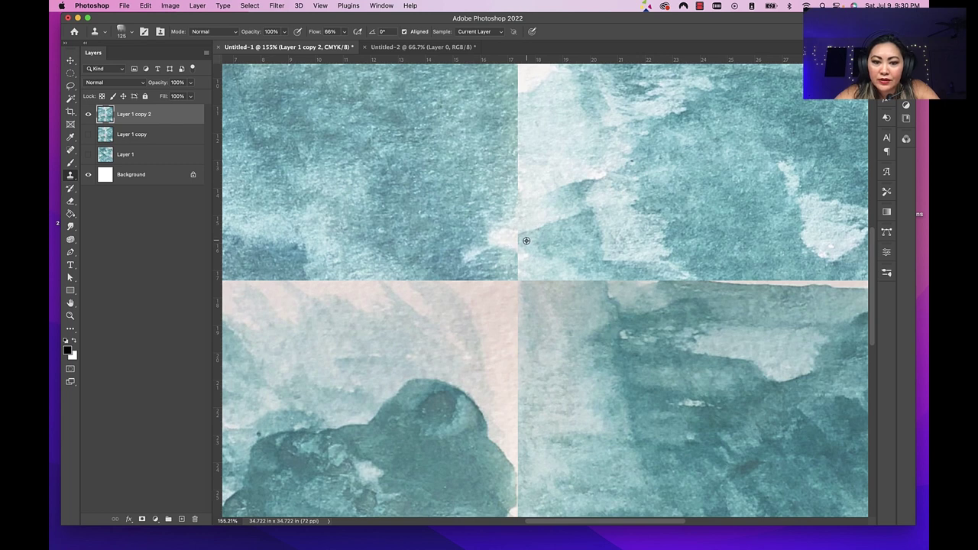
left_click(525, 241, "alt")
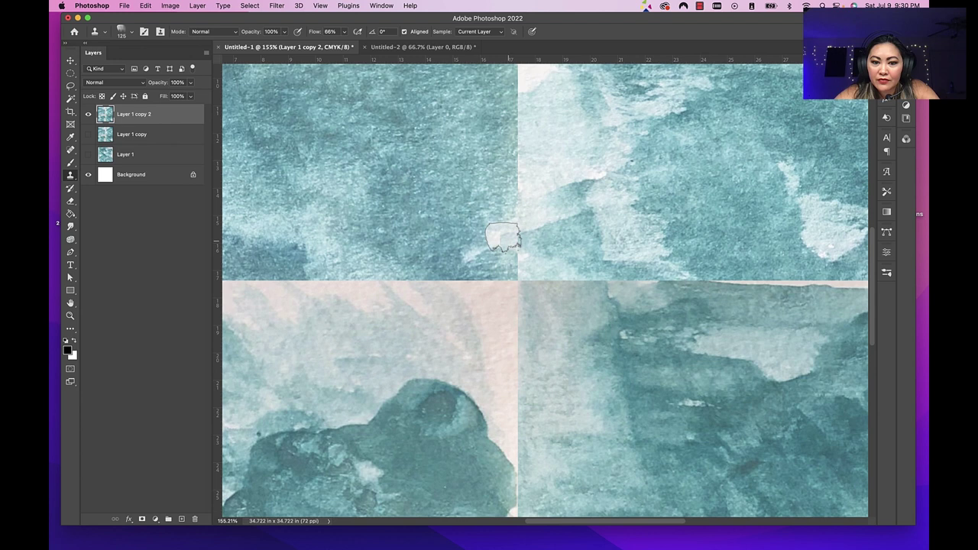
key("bracketleft")
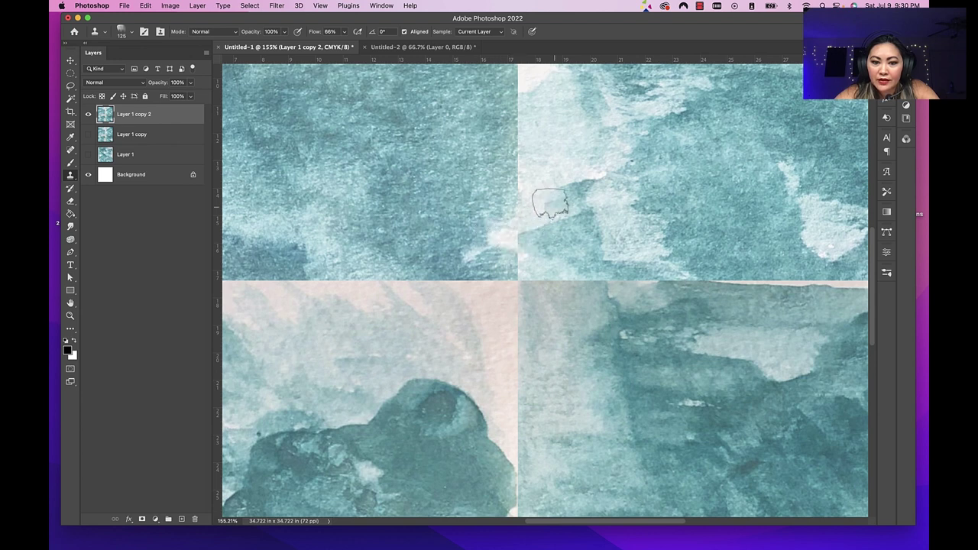
key("bracketleft")
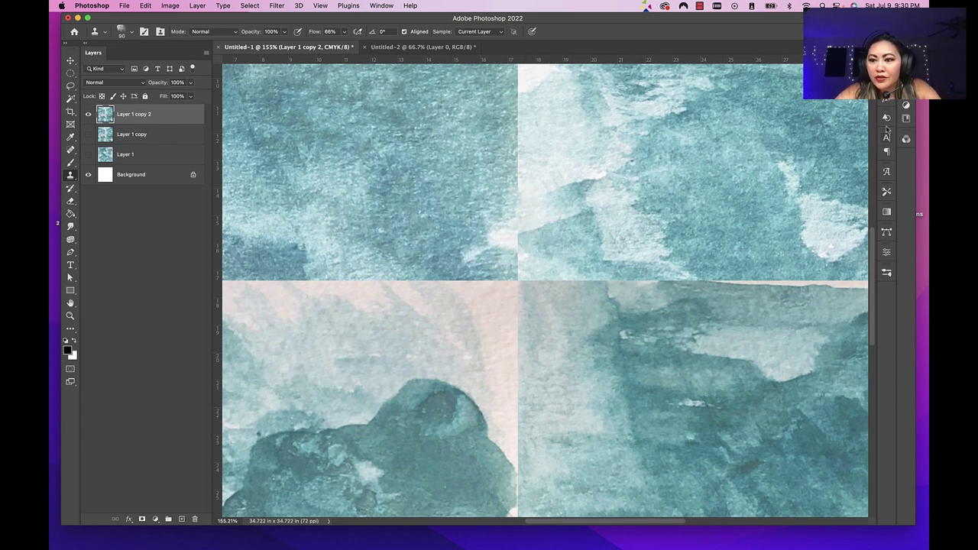
Step: Choose the Kyle Ultimate Watercolor Soft brush from the General Brushes for the Clone Stamp
left_click(886, 272)
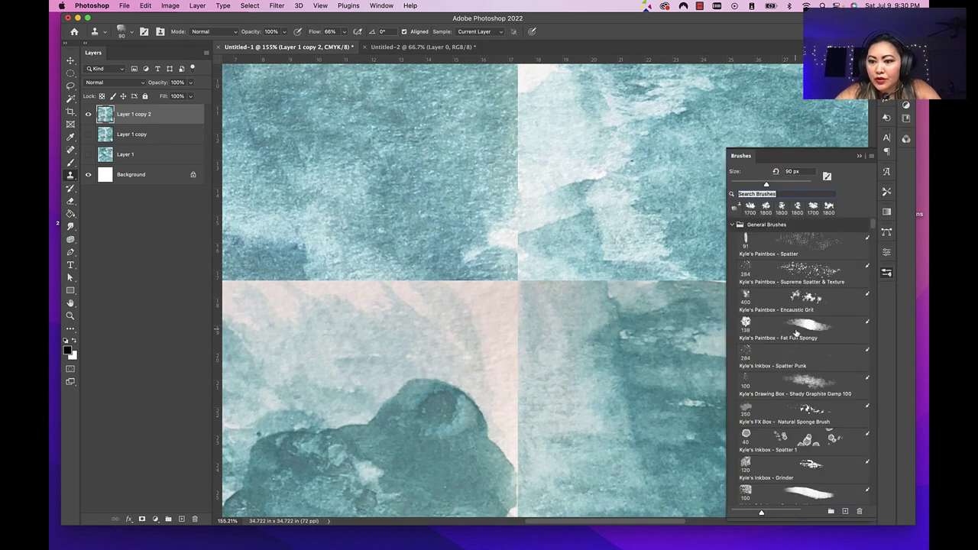
scroll(796, 331, "down", 10)
scroll(796, 332, "down", 5)
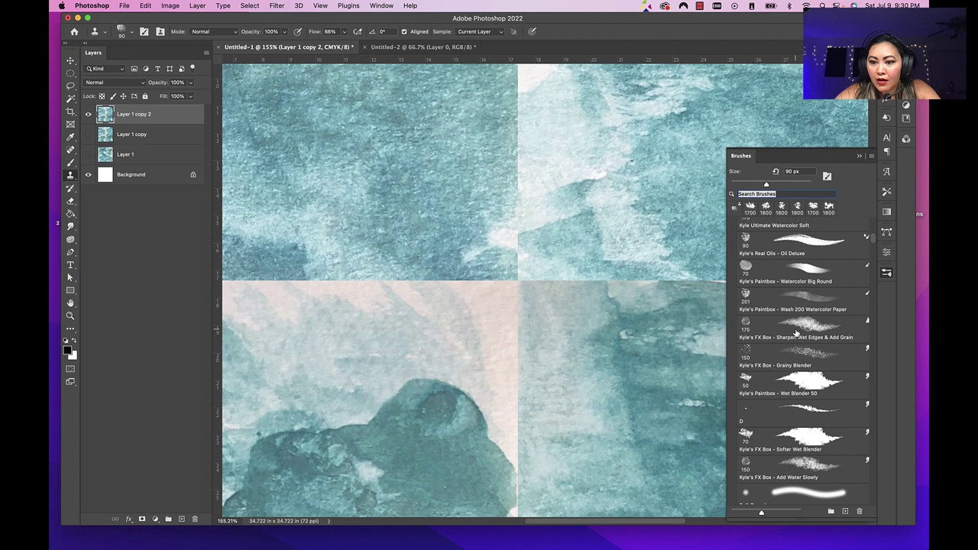
scroll(781, 299, "down", 1)
scroll(782, 300, "up", 2)
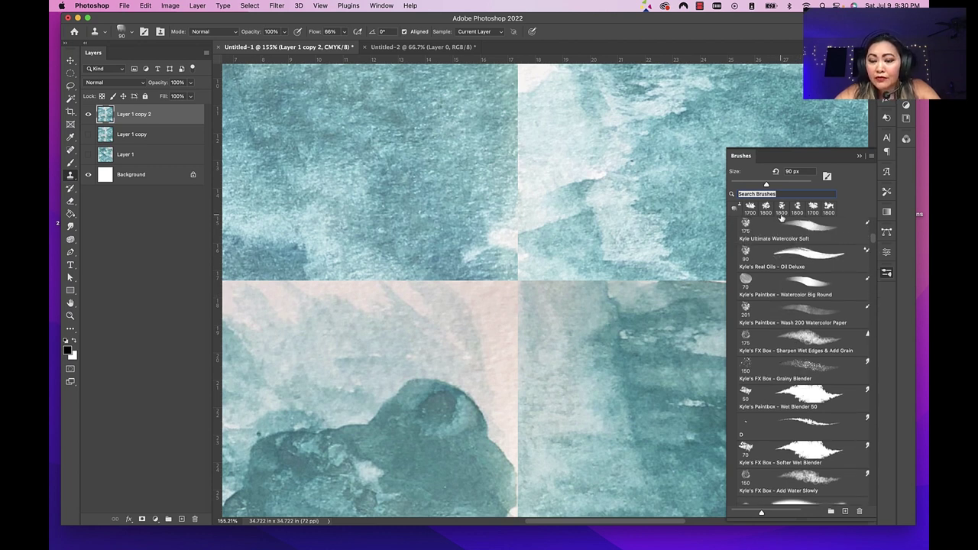
left_click(784, 229)
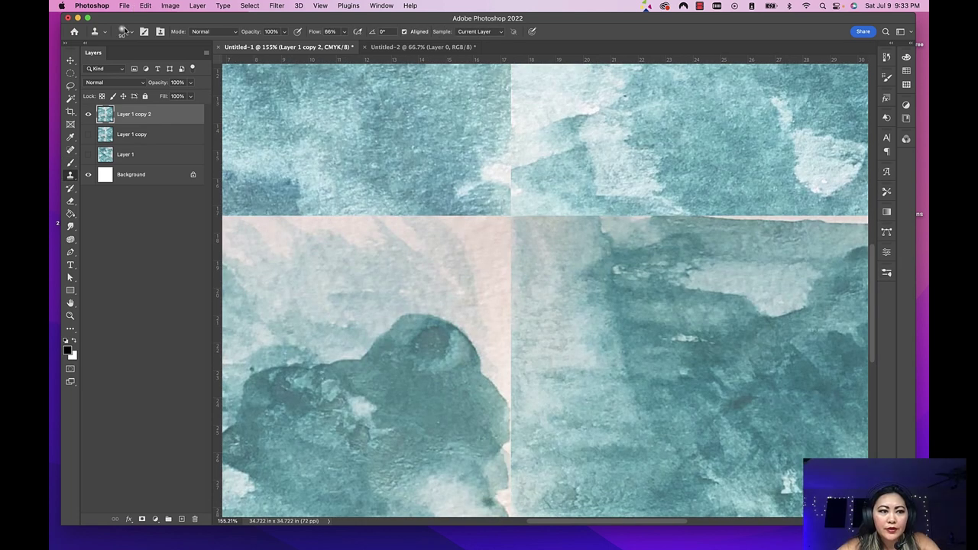
Step: Choose the Soft Round Pressure Opacity brush at 90 px and 0% hardness for the Clone Stamp
left_click(124, 32)
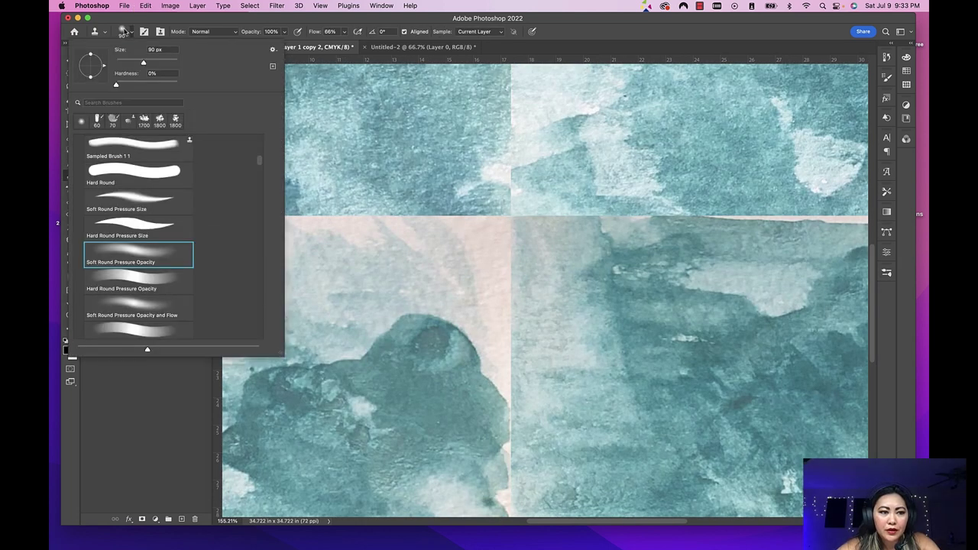
scroll(172, 202, "up", 1)
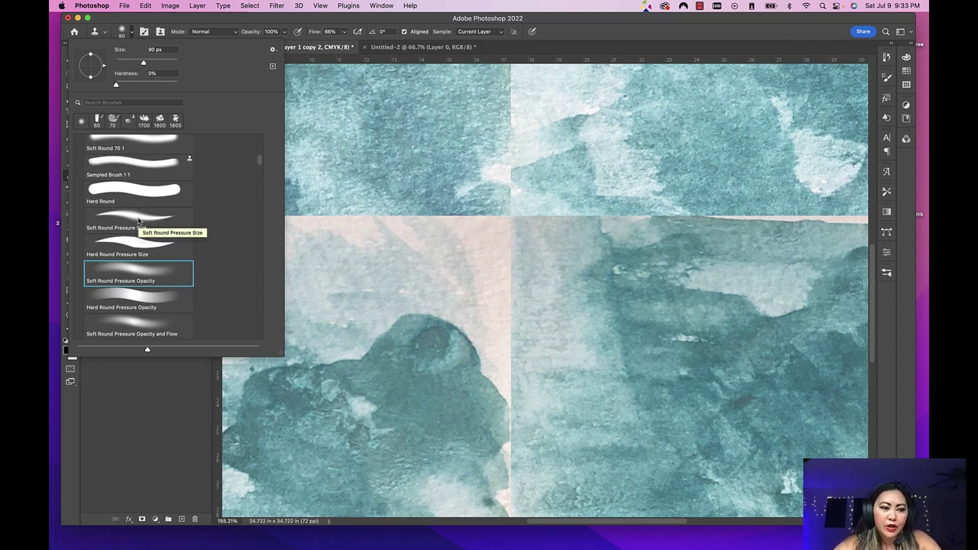
left_click(148, 263)
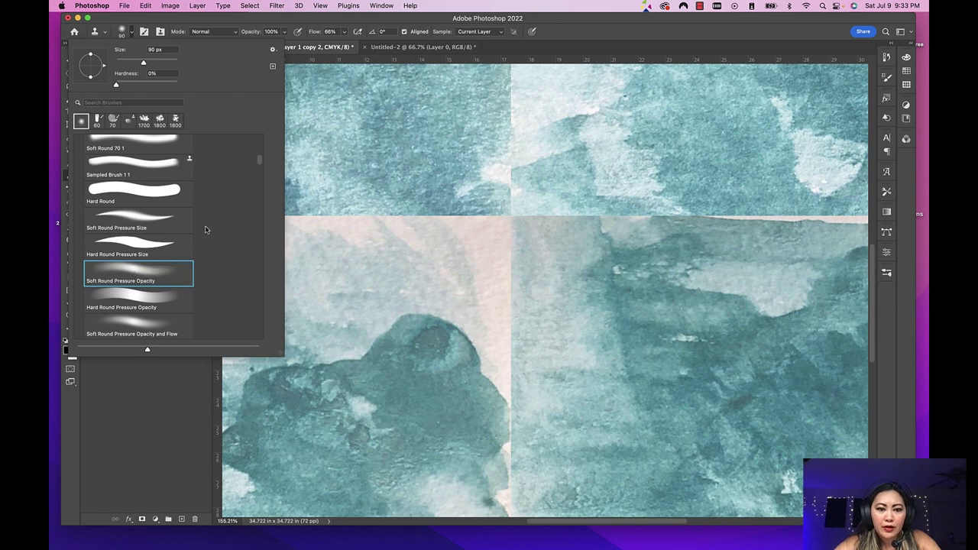
left_click(511, 177)
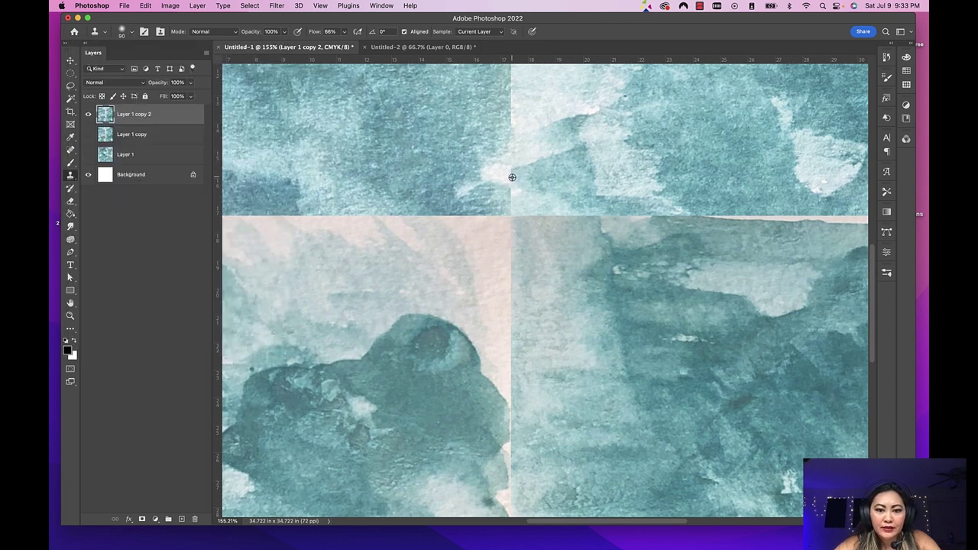
Step: With a 60 px Clone Stamp brush, clone teal paint over the vertical seam just above the centre crossing
left_click(530, 179, "alt")
key("bracketleft")
key("bracketright")
key("bracketright")
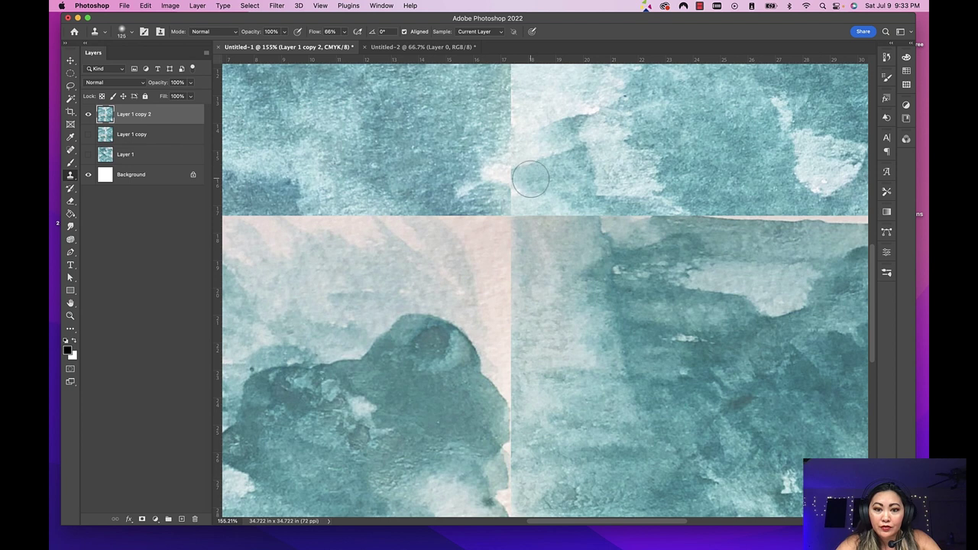
key("bracketleft")
key("bracketleft")
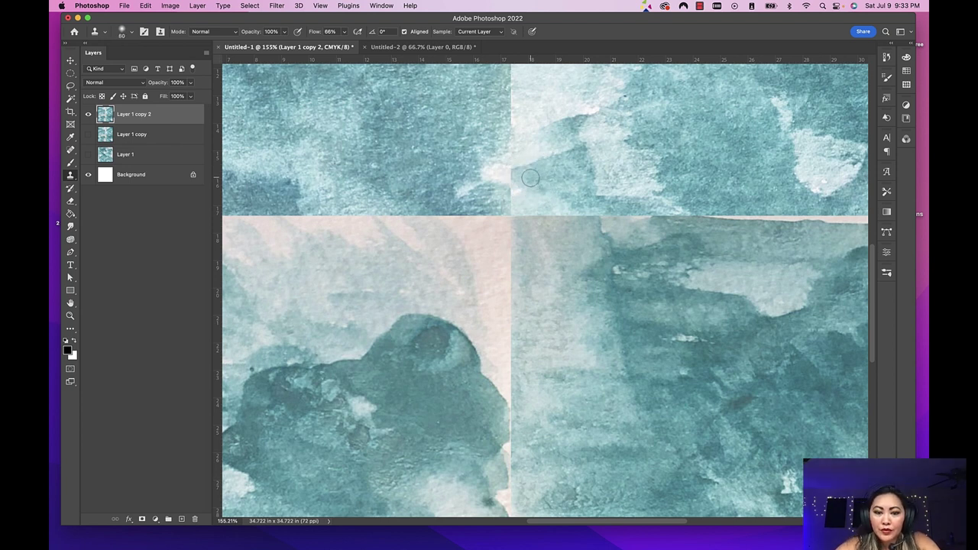
key("bracketleft")
key("bracketleft")
key("alt")
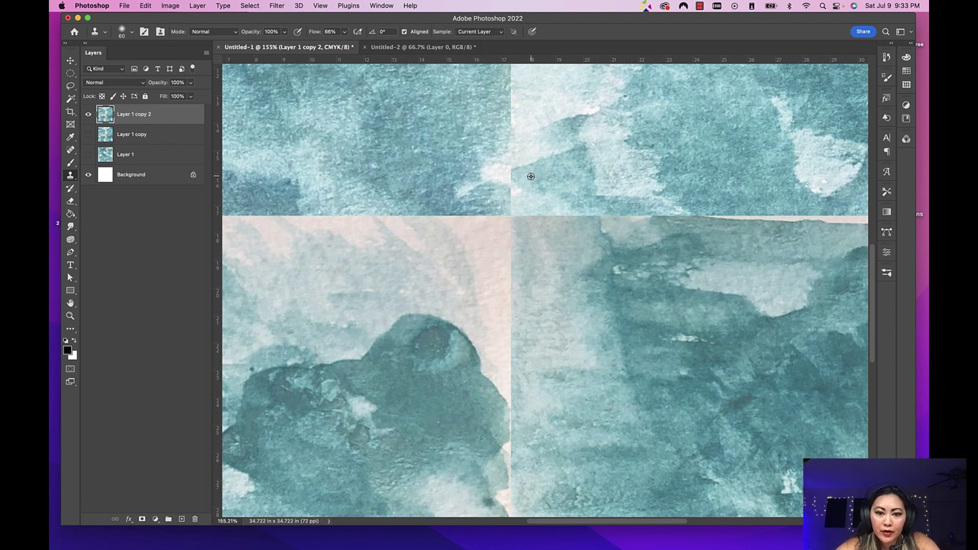
left_click(530, 176, "alt")
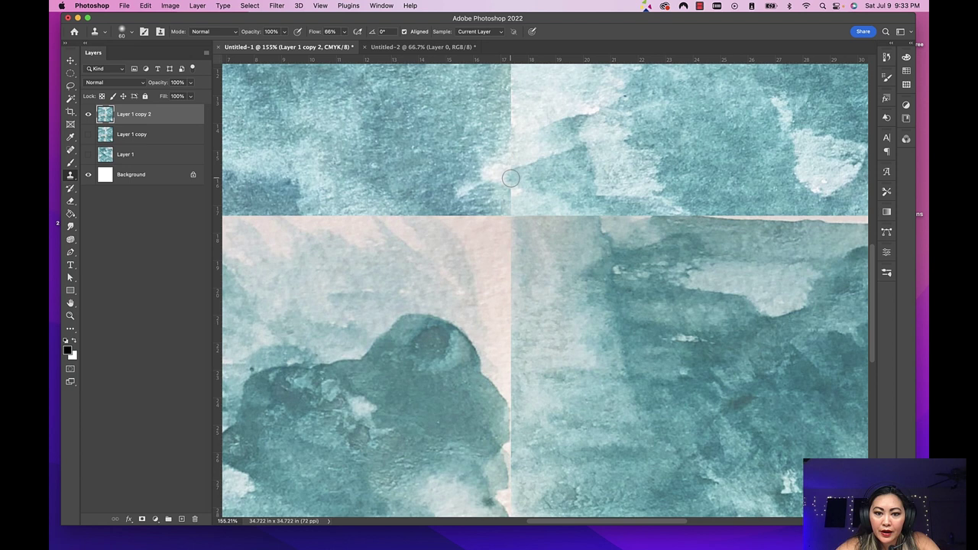
left_click_drag(509, 177, 511, 173)
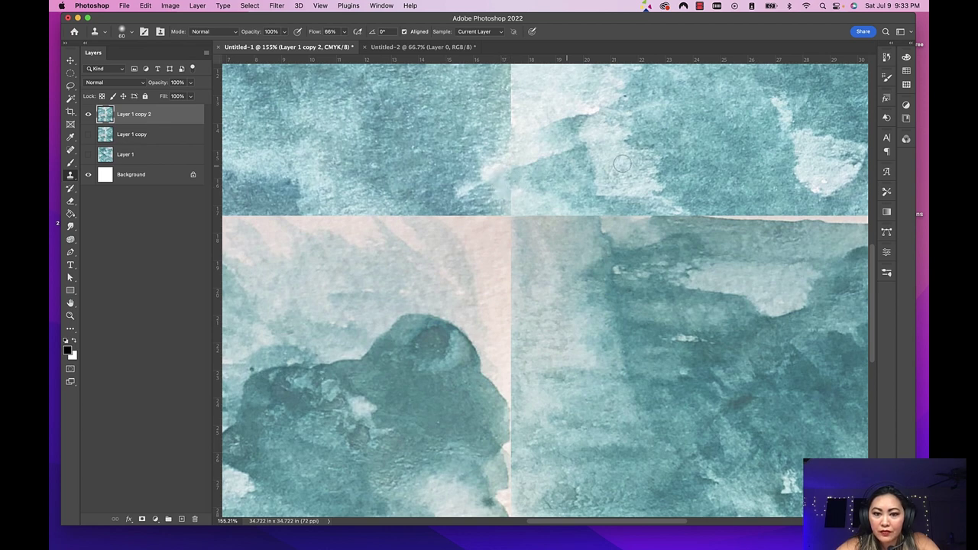
Step: Examine the remaining vertical and horizontal seams across the offset painting
scroll(511, 181, "up", 3)
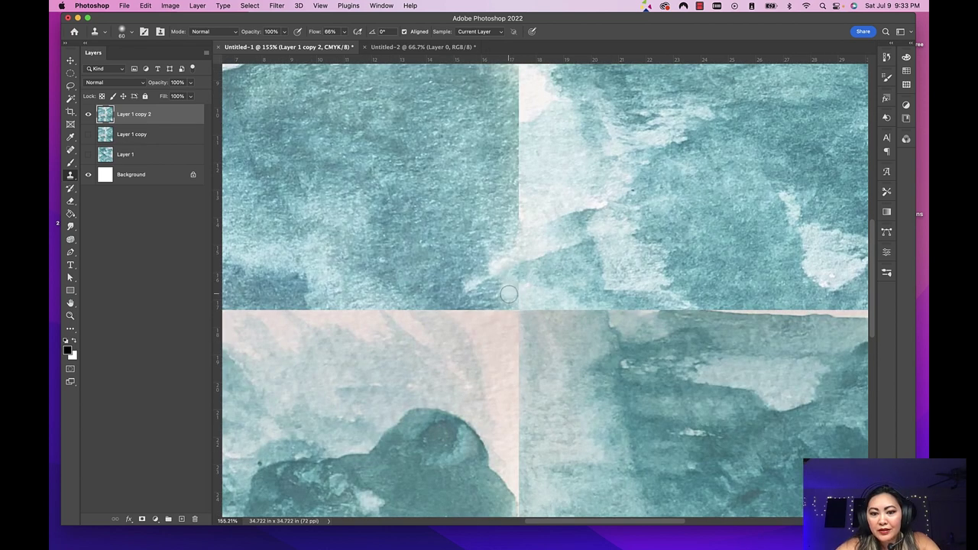
scroll(575, 333, "down", 1)
scroll(558, 354, "down", 4)
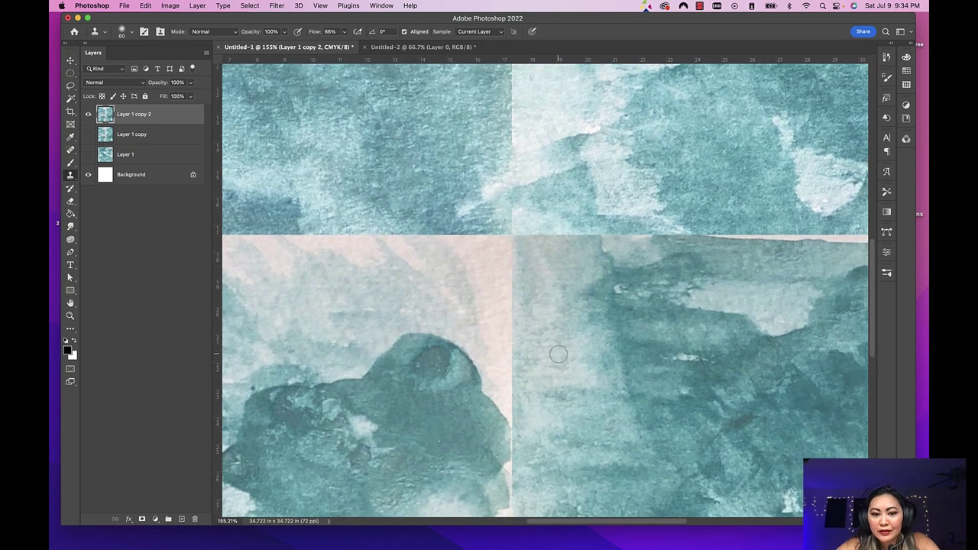
scroll(554, 336, "down", 5)
scroll(549, 320, "up", 2)
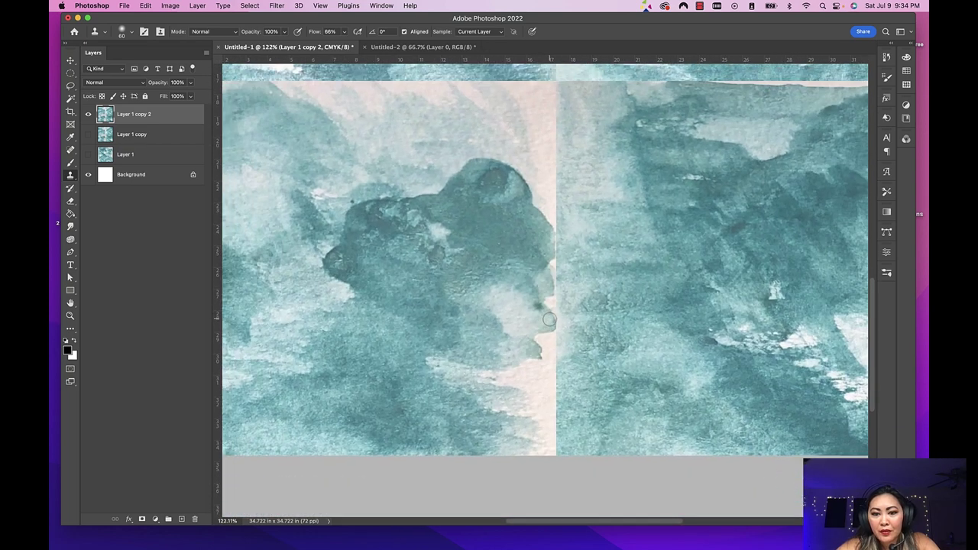
scroll(534, 359, "down", 2, "alt")
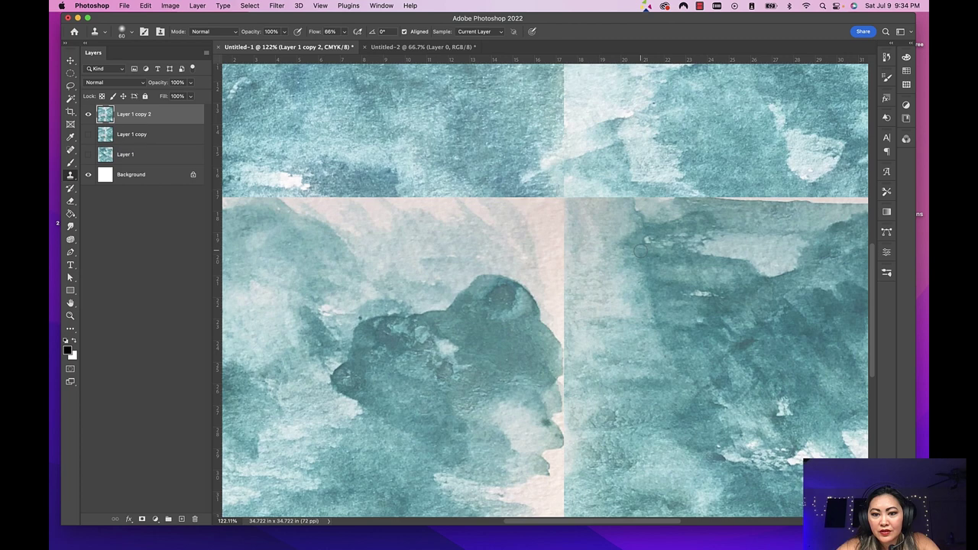
scroll(639, 252, "right", 3)
scroll(638, 253, "up", 2)
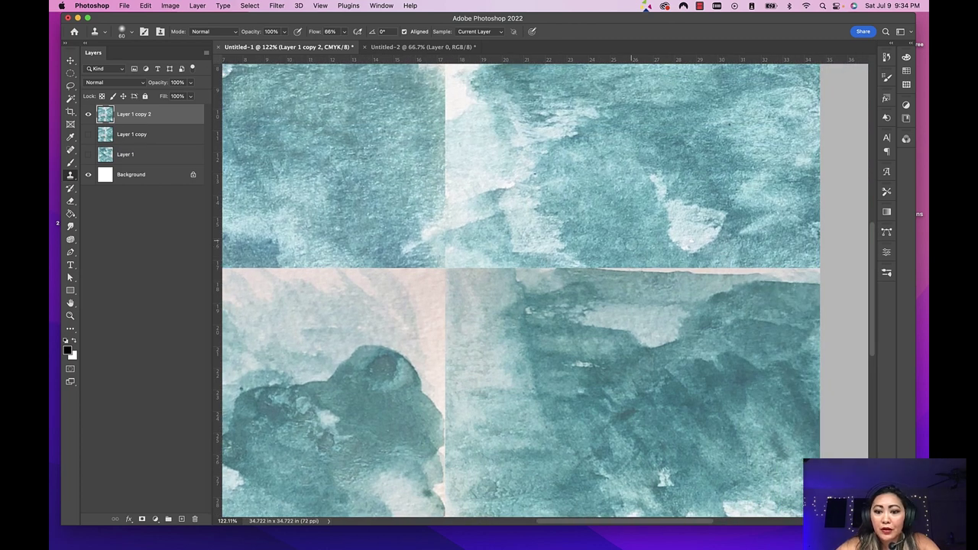
Step: Lasso a wide area just above the left half of the horizontal seam and copy it to a new layer
key("l")
scroll(404, 197, "left", 3)
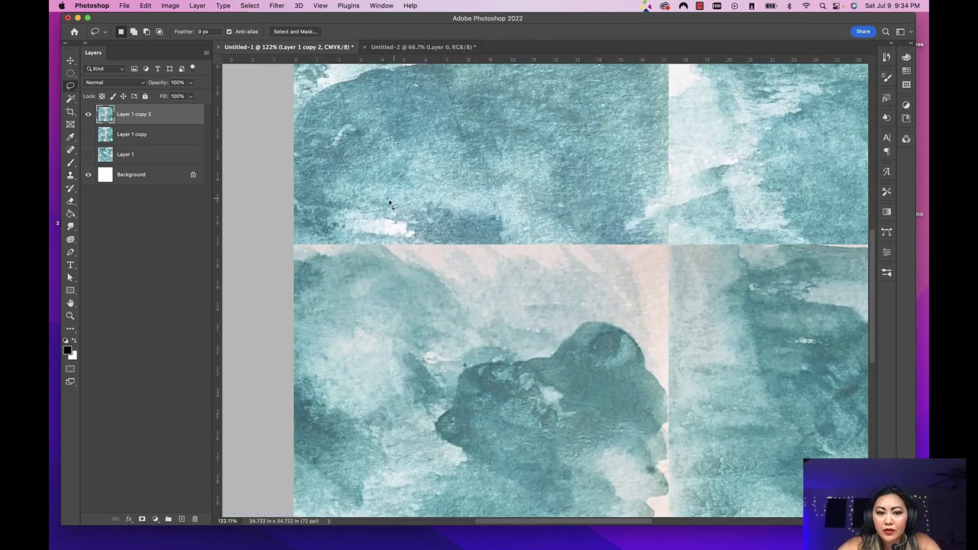
mouse_move(651, 188)
left_mouse_down()
mouse_move(488, 140)
mouse_move(340, 202)
mouse_move(356, 242)
mouse_move(615, 246)
mouse_move(656, 240)
mouse_move(666, 213)
mouse_move(654, 191)
left_mouse_up()
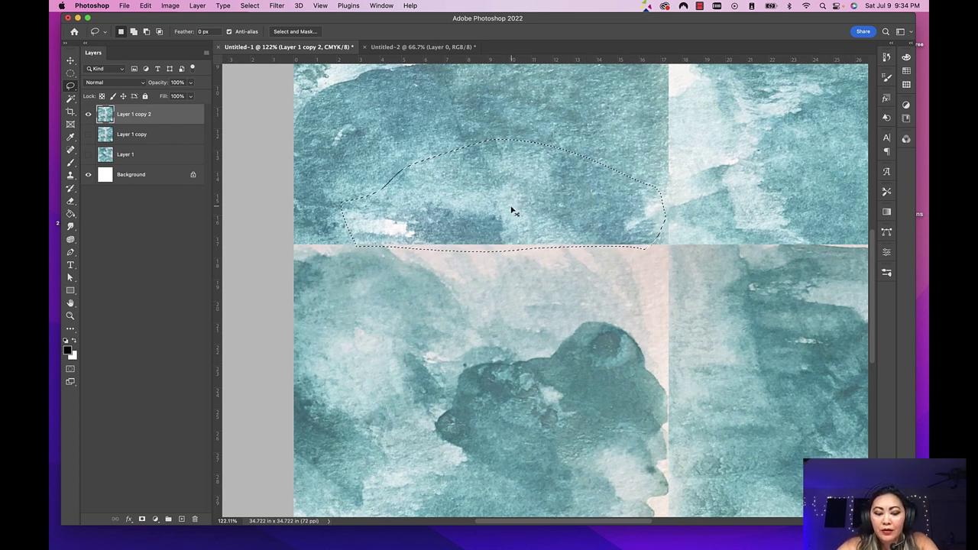
key("super+j")
Step: Flip the copied patch vertically and place it over the left half of the horizontal seam
key("super+t")
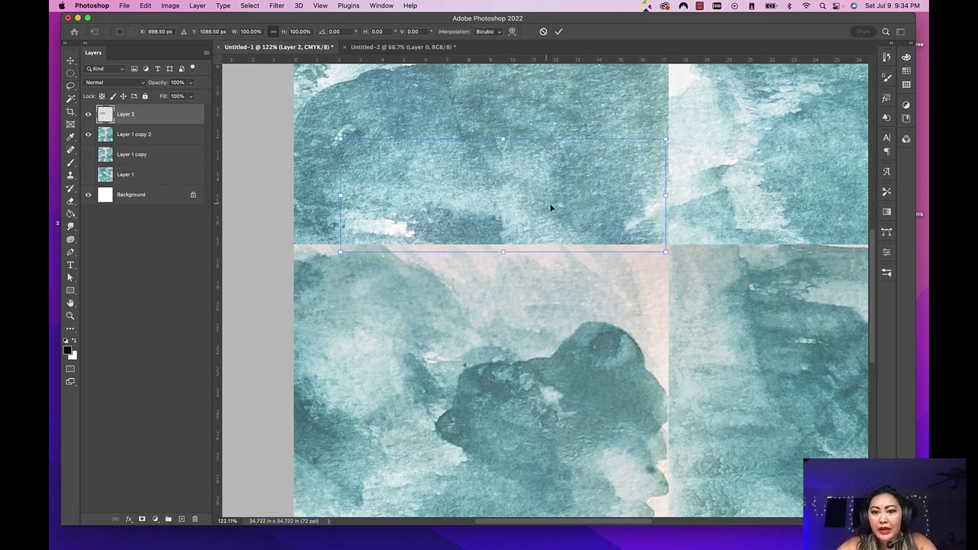
left_click_drag(494, 175, 487, 258)
key("shift+v")
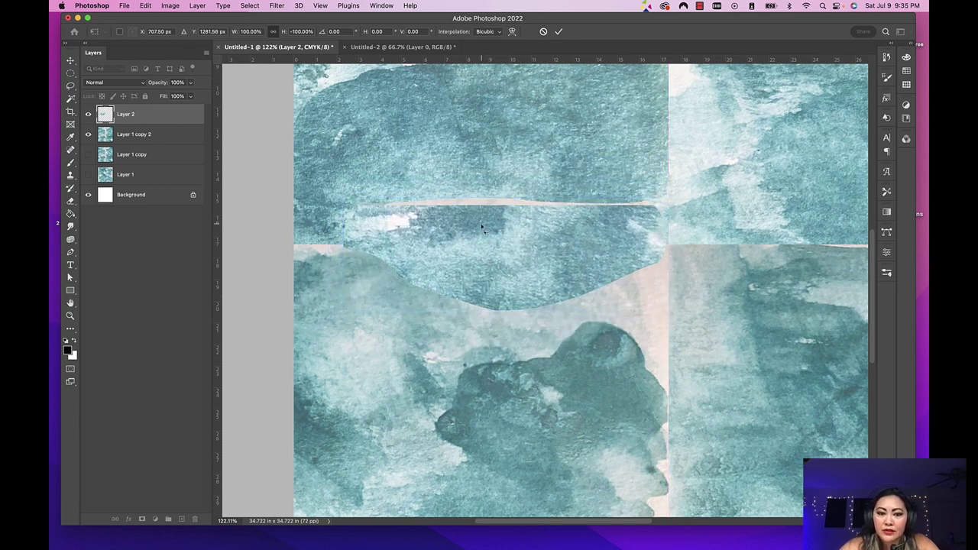
key("Return")
Step: Add a mask to the patch layer and fade its upper edge with a black 60 px brush at 7% flow
left_click(156, 520)
left_click(141, 519)
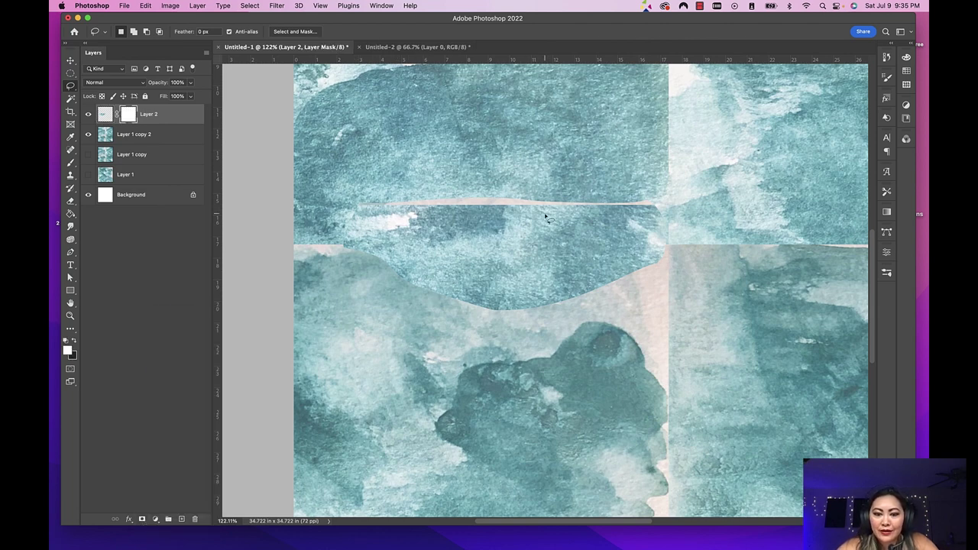
key("b")
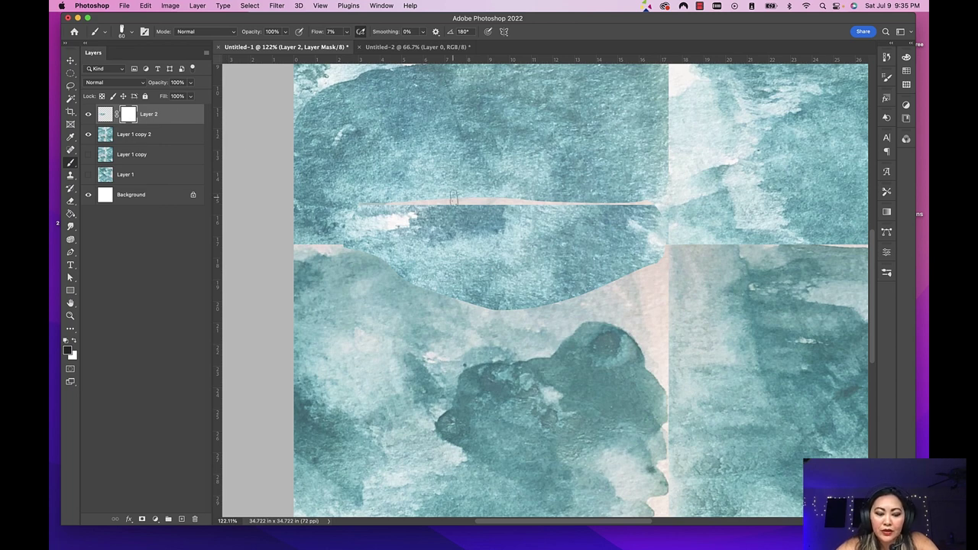
key("x")
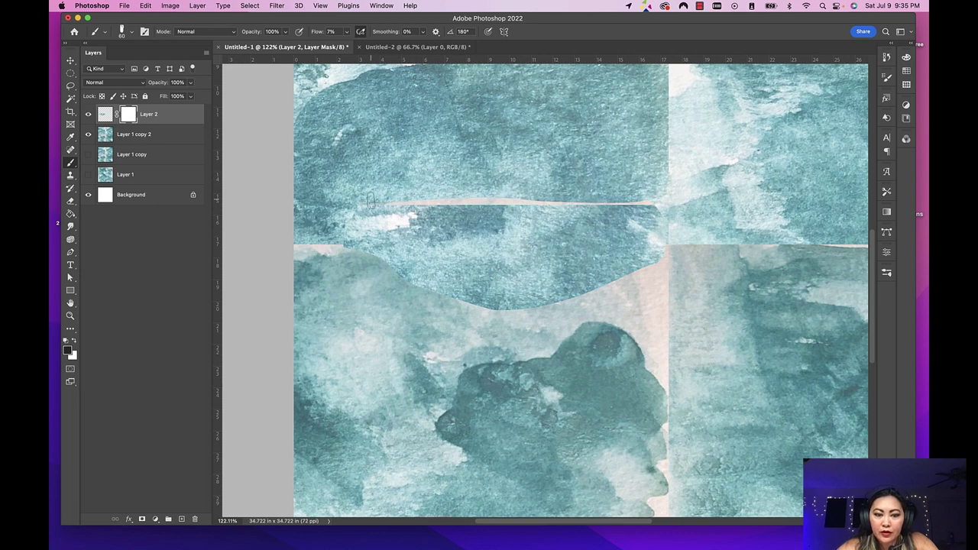
mouse_move(418, 202)
left_mouse_down()
mouse_move(387, 200)
mouse_move(654, 205)
mouse_move(629, 197)
left_mouse_up()
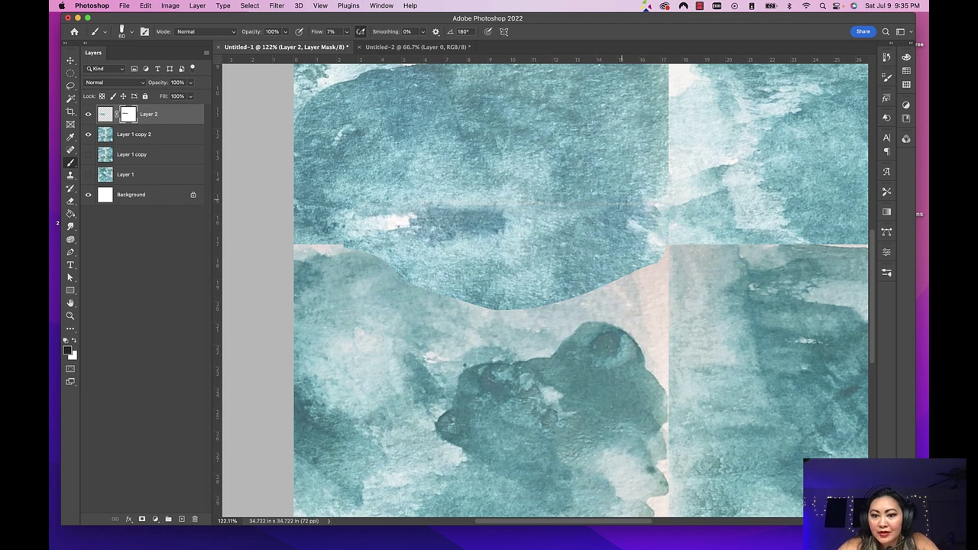
Step: Blend the mask further around the white and dark marks near the patch's upper-left edge
scroll(551, 281, "down", 2)
scroll(551, 280, "right", 2)
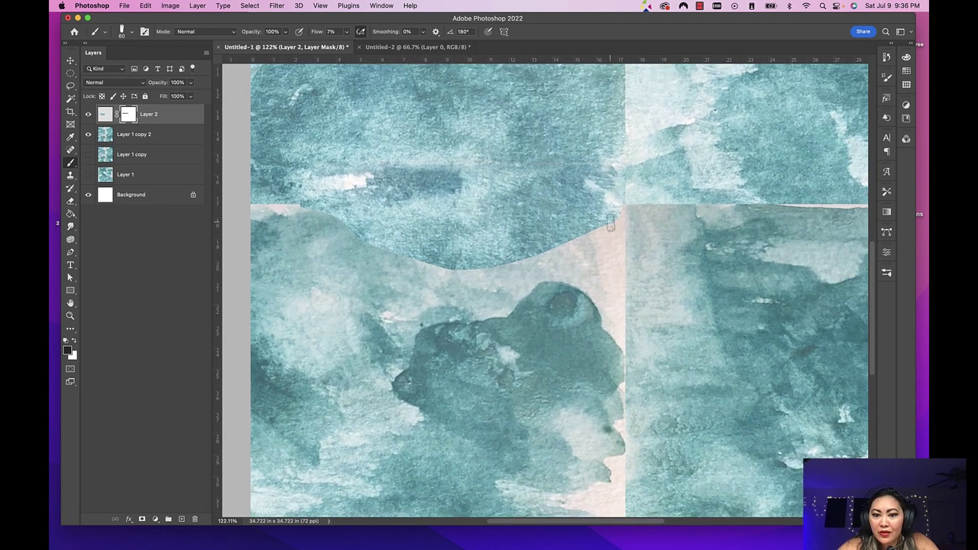
scroll(329, 223, "left", 2)
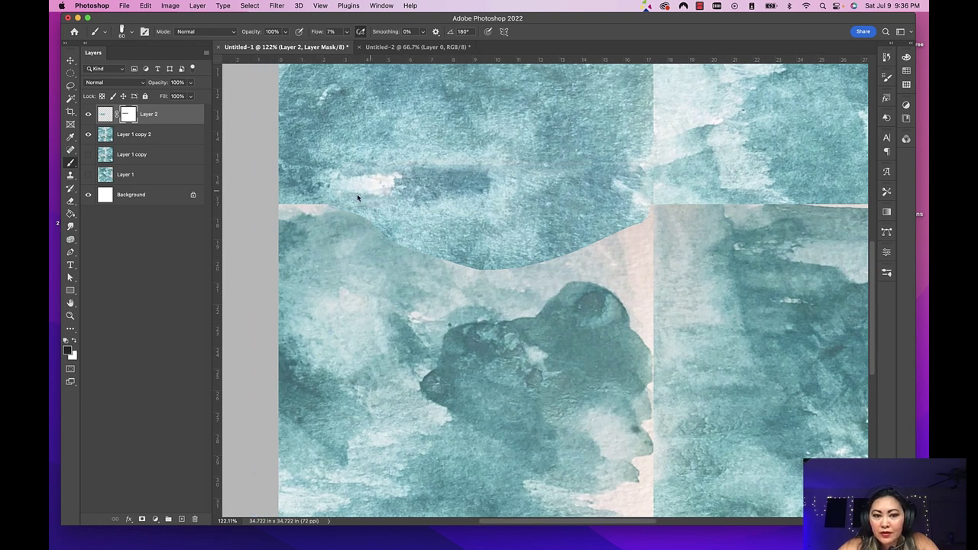
left_click_drag(384, 190, 432, 180)
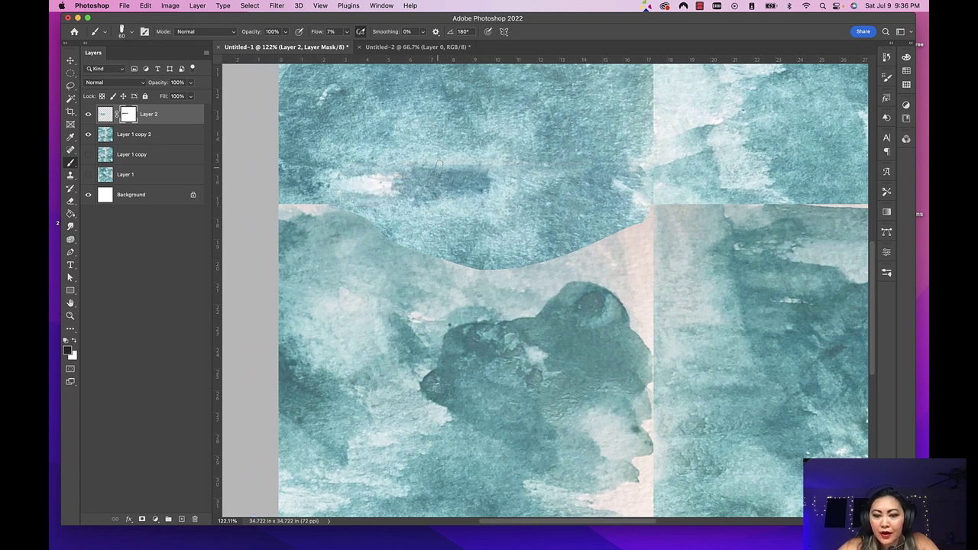
Step: On Layer 1 copy 2, lasso a small area beside the vertical seam in the upper-right quadrant and paste it into a new layer
scroll(440, 164, "down", 5)
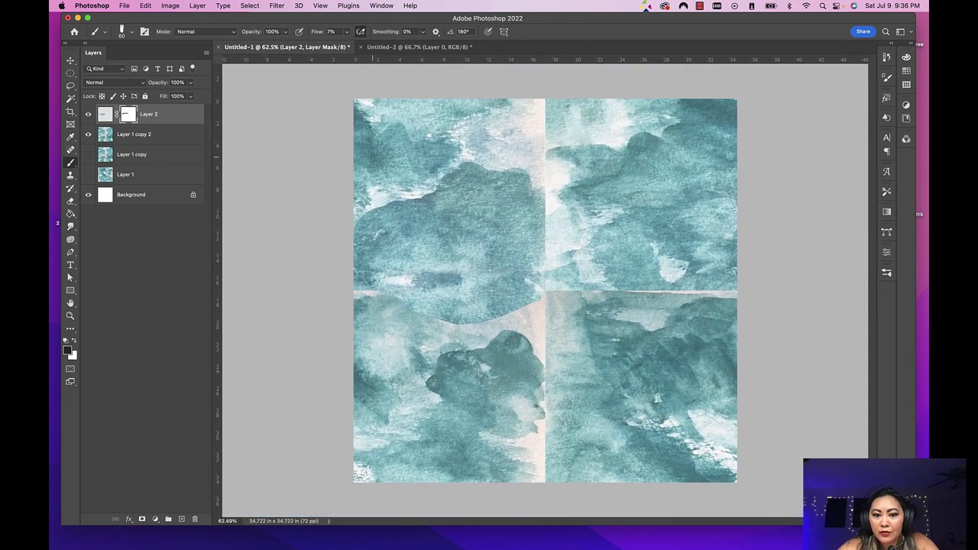
left_click(167, 142)
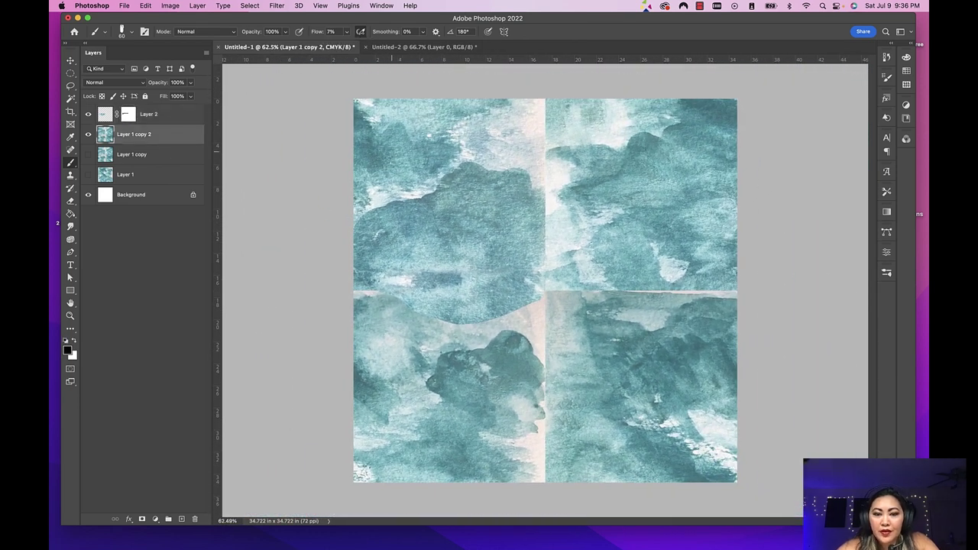
key("l")
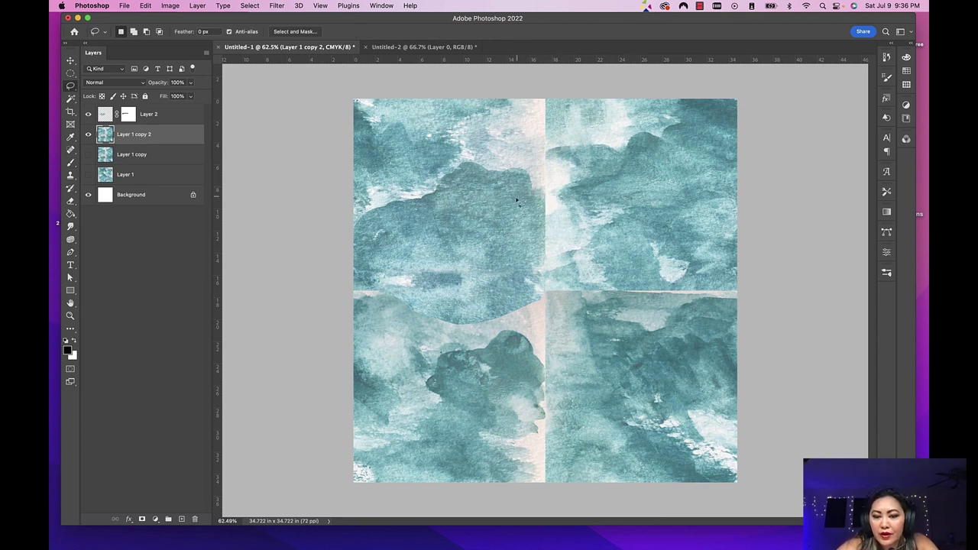
left_click_drag(599, 172, 555, 193)
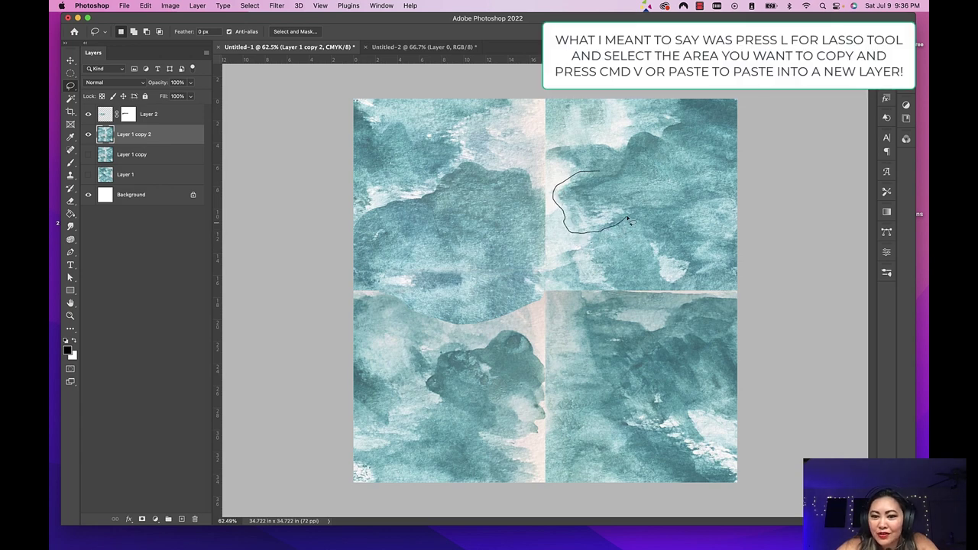
left_click_drag(620, 193, 620, 195)
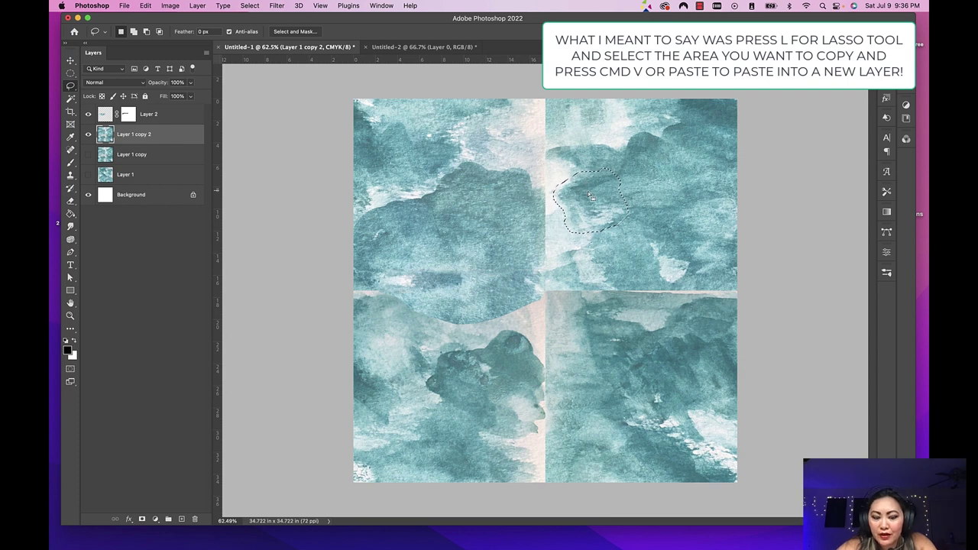
key("super+c")
key("super+v")
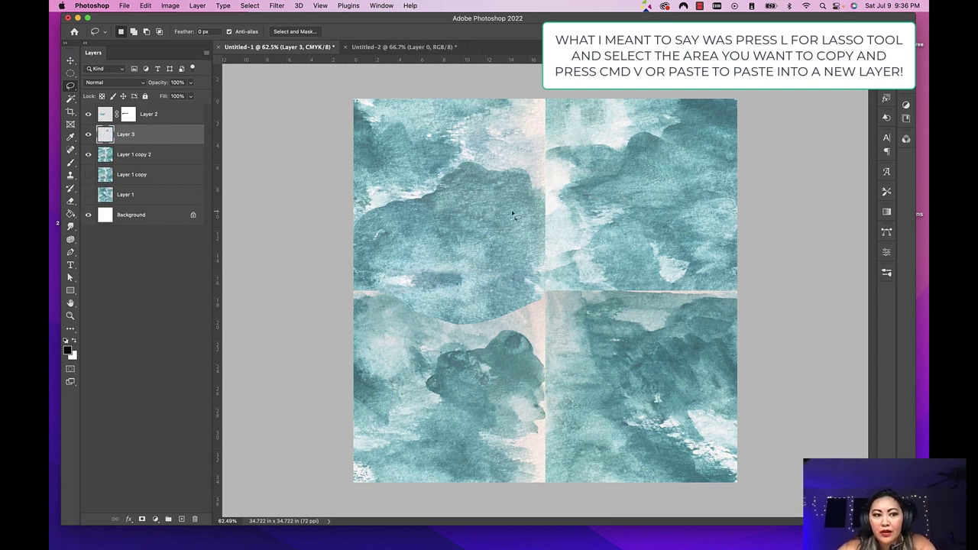
Step: Flip the small pasted patch horizontally, tilt it, and place it over the upper part of the vertical seam
key("super+t")
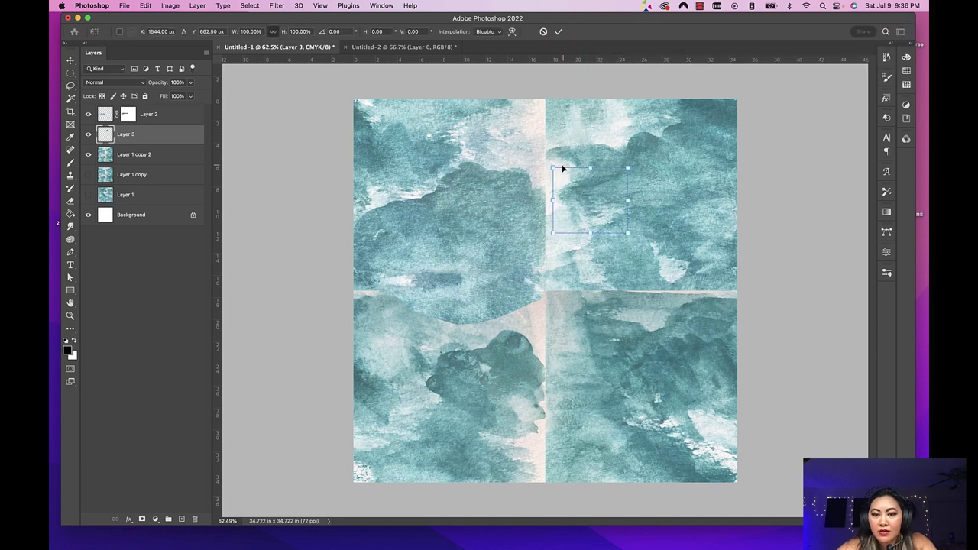
left_click_drag(595, 194, 561, 209)
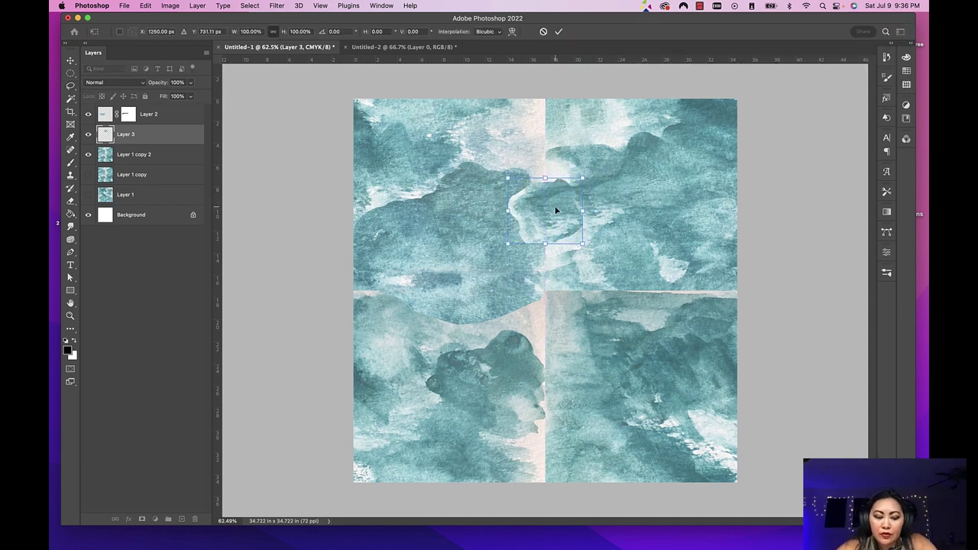
right_click(556, 210)
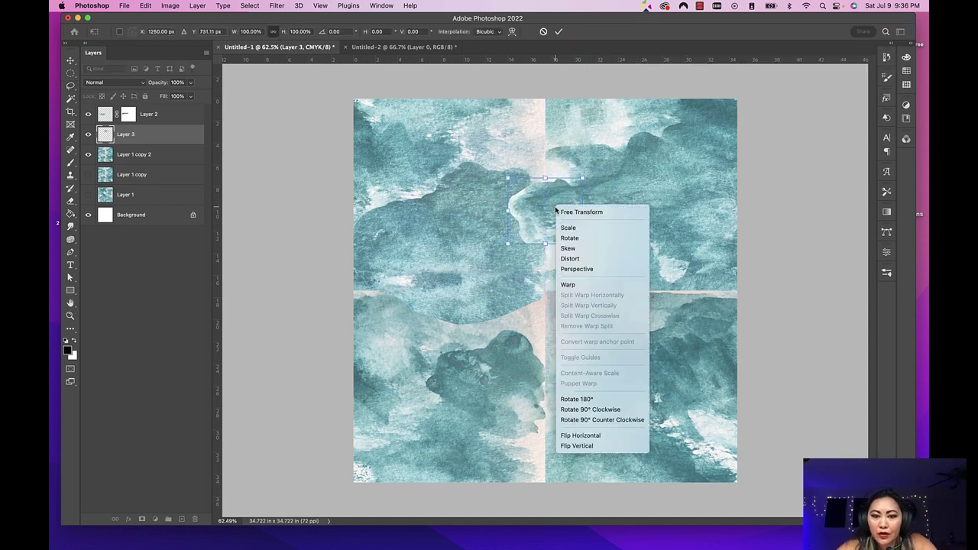
left_click(580, 436)
mouse_move(537, 202)
left_mouse_down()
mouse_move(576, 198)
mouse_move(588, 213)
mouse_move(553, 197)
mouse_move(566, 203)
mouse_move(559, 190)
mouse_move(568, 201)
mouse_move(553, 186)
mouse_move(561, 191)
mouse_move(551, 145)
mouse_move(553, 162)
mouse_move(569, 151)
mouse_move(573, 262)
mouse_move(539, 319)
mouse_move(550, 311)
mouse_move(545, 142)
mouse_move(548, 155)
left_mouse_up()
key("Return")
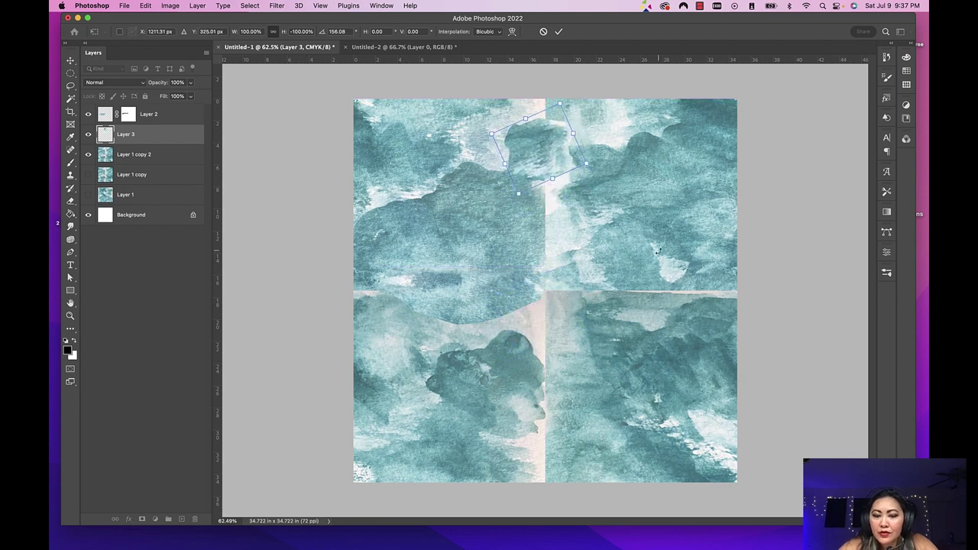
Step: Try other positions for the small patch around the upper vertical seam, then hide its layer
key("l")
key("v")
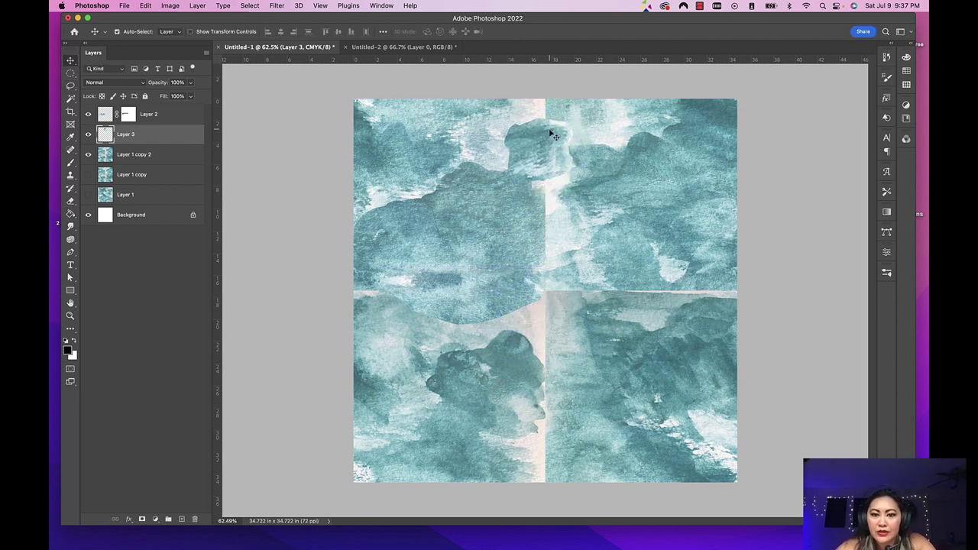
left_click_drag(546, 138, 541, 150)
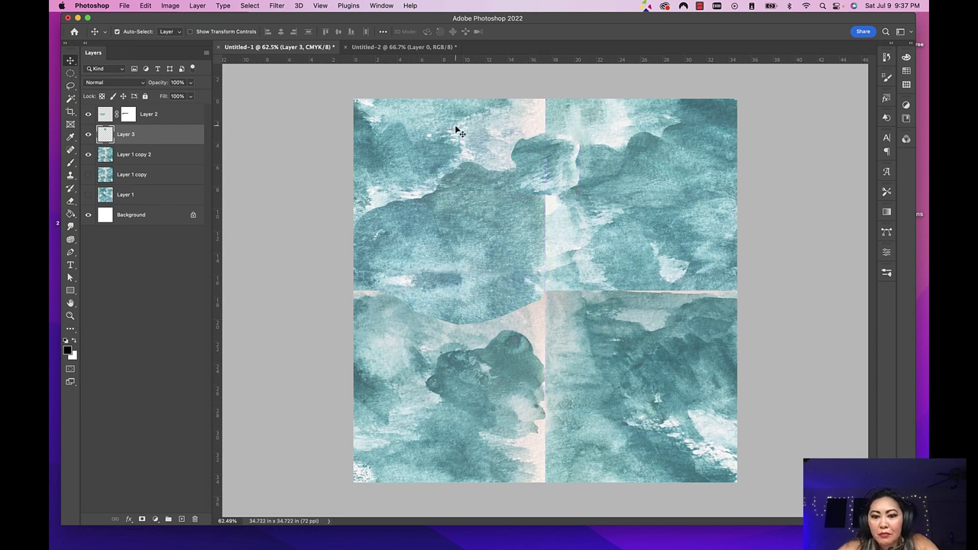
left_click_drag(460, 134, 640, 183)
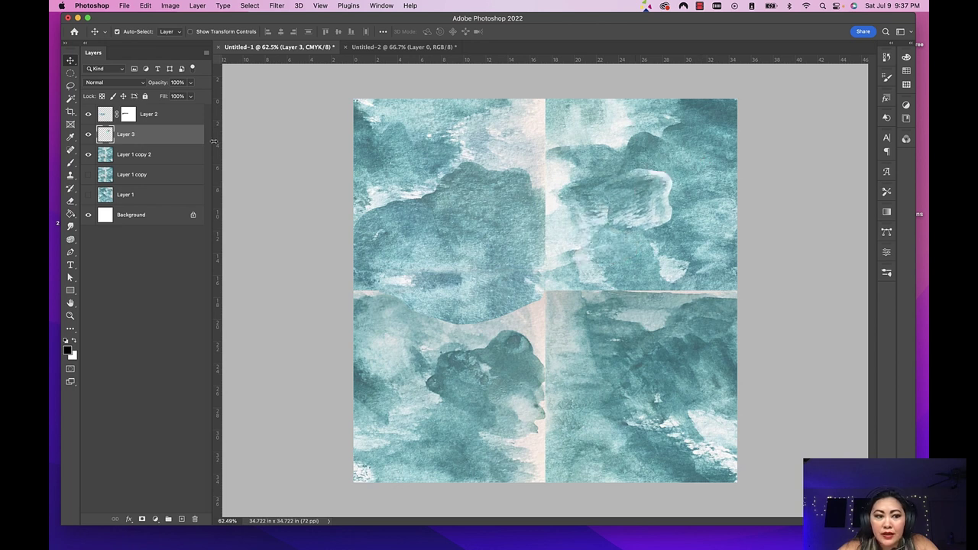
left_click(88, 133)
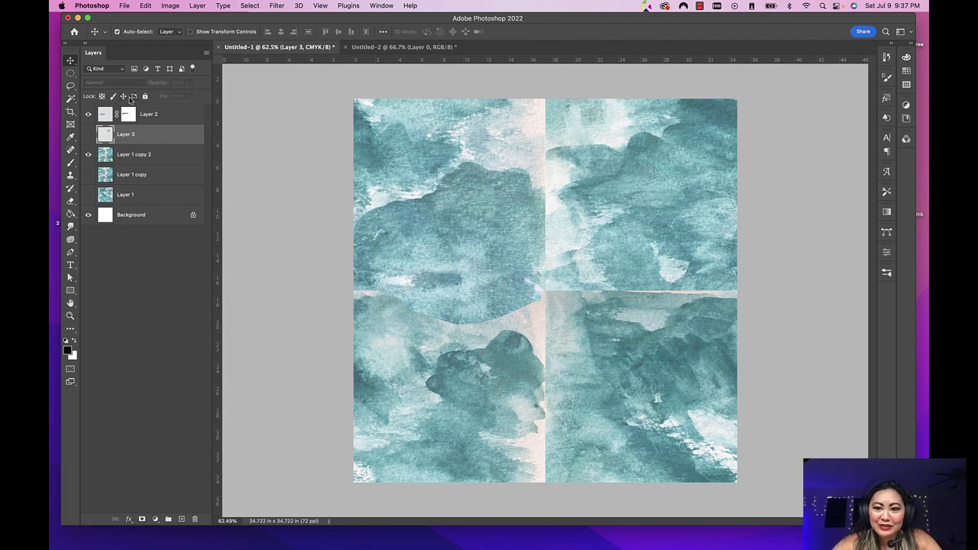
Step: Select a wide rectangle in the upper-right quadrant of Layer 1 copy 2 and paste it into a new layer
key("l")
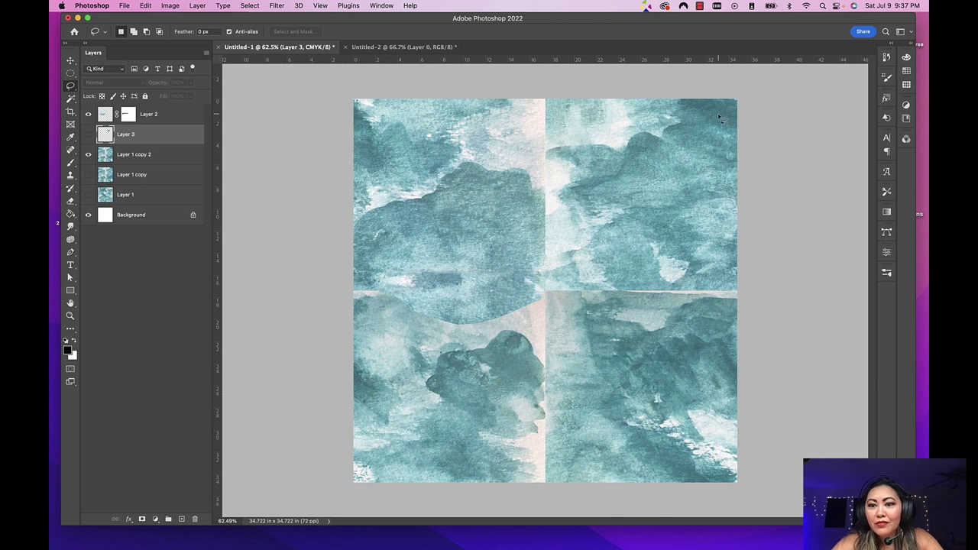
left_click(71, 72)
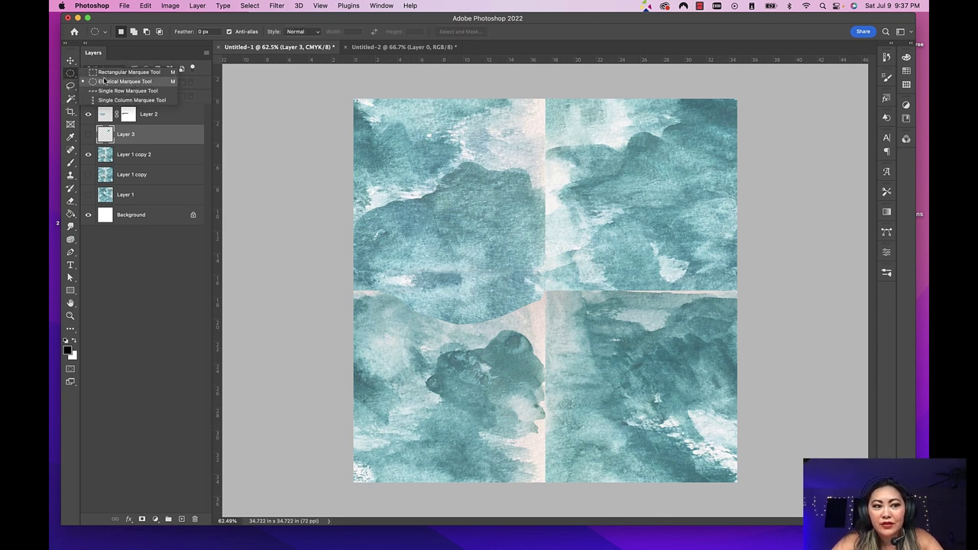
left_click(128, 72)
left_click_drag(727, 113, 547, 207)
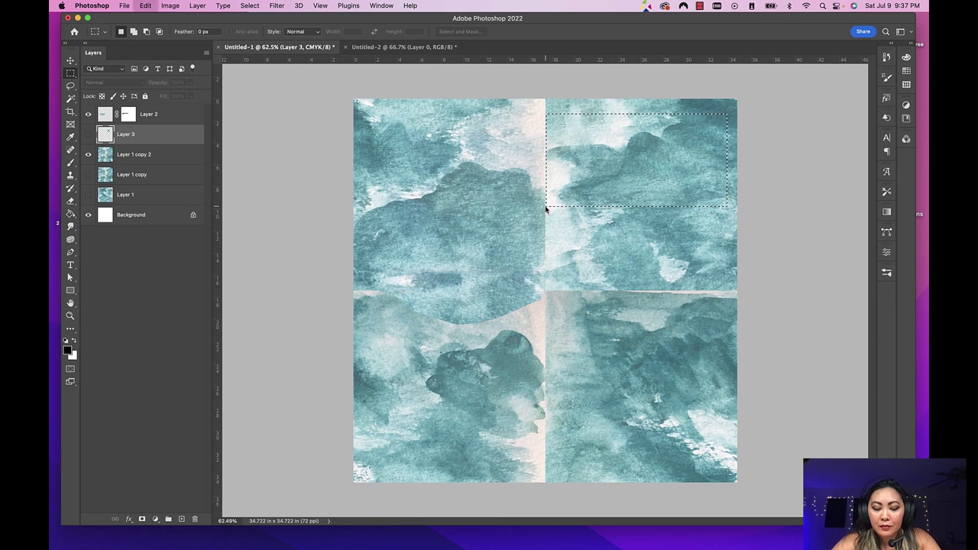
key("super+v")
key("super+z")
left_click(153, 156)
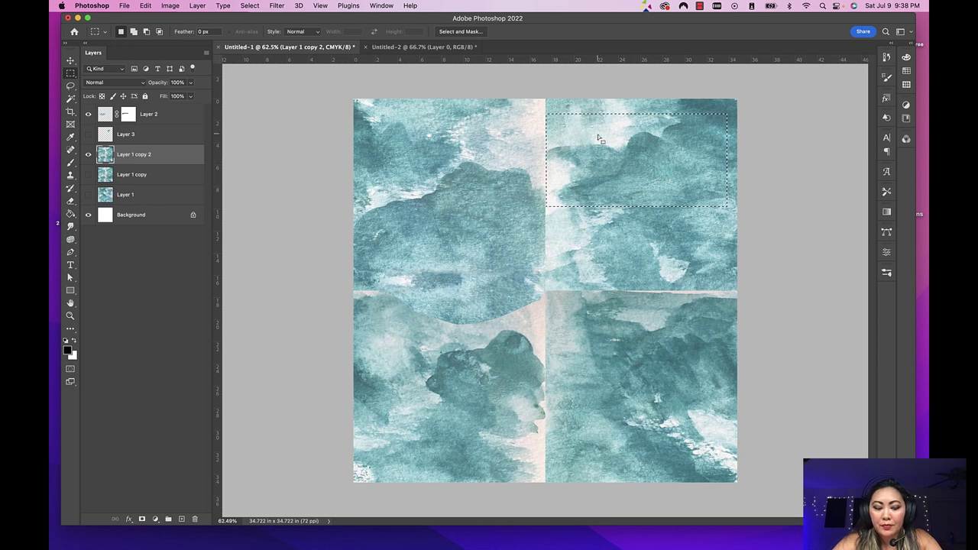
key("super+c")
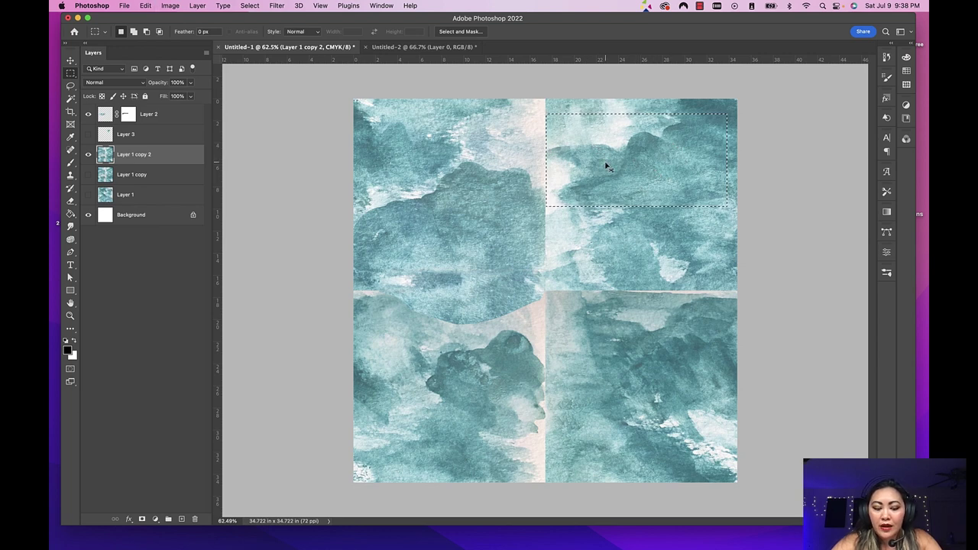
key("super+v")
Step: Flip the pasted rectangle horizontally and move it across the vertical seam in the upper half
key("super+t")
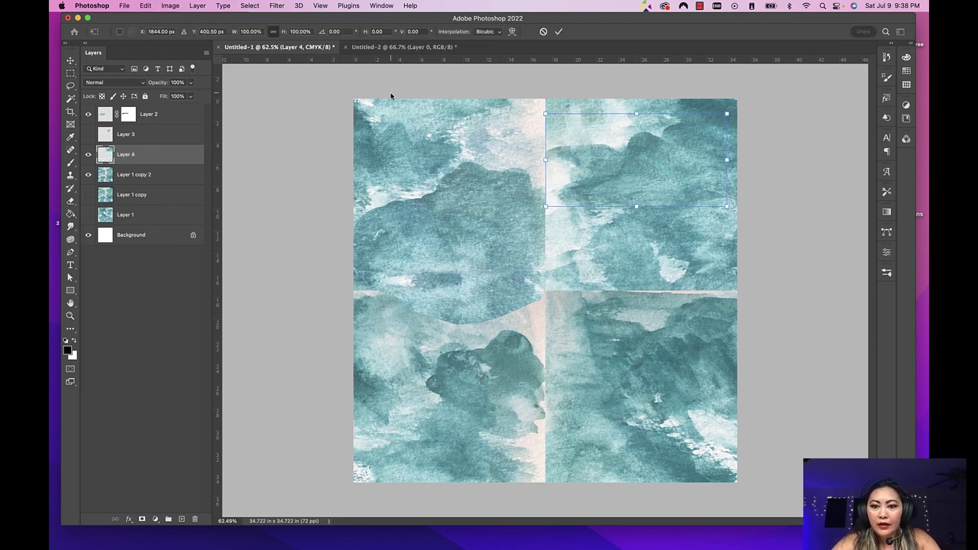
left_click_drag(674, 145, 511, 159)
right_click(511, 159)
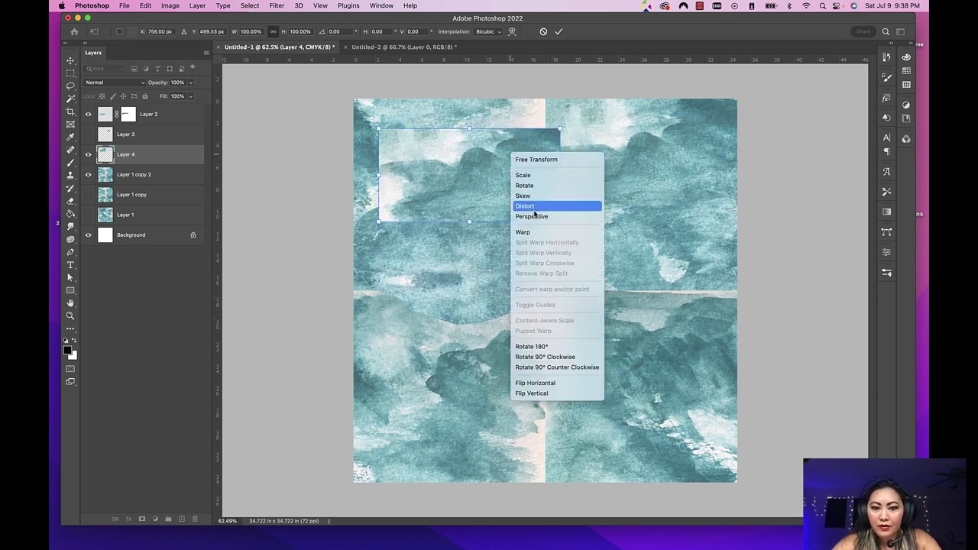
left_click(547, 382)
key("Return")
left_click_drag(451, 169, 550, 202)
Step: Flip the rectangular patch vertically, scale it down, and place it over the vertical seam near the painting's upper edge
key("super+t")
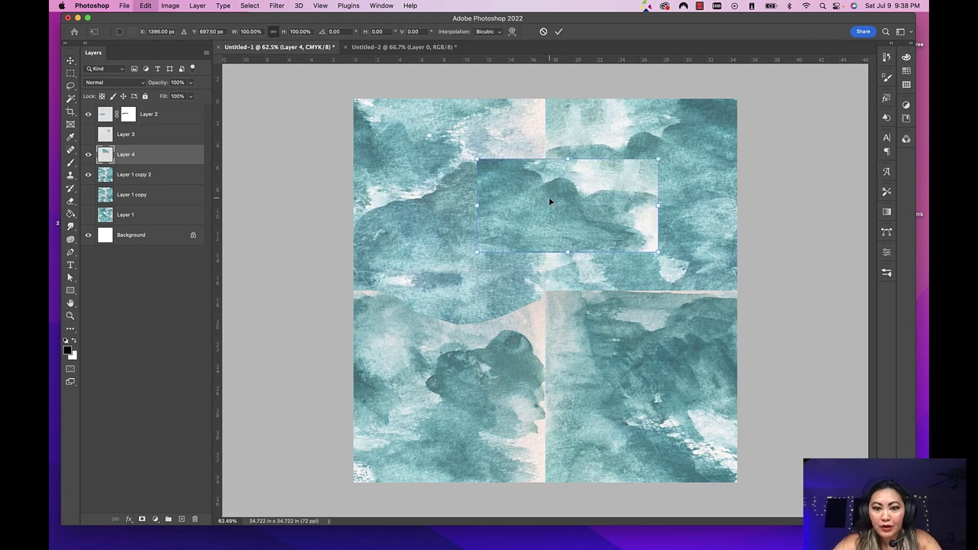
right_click(567, 201)
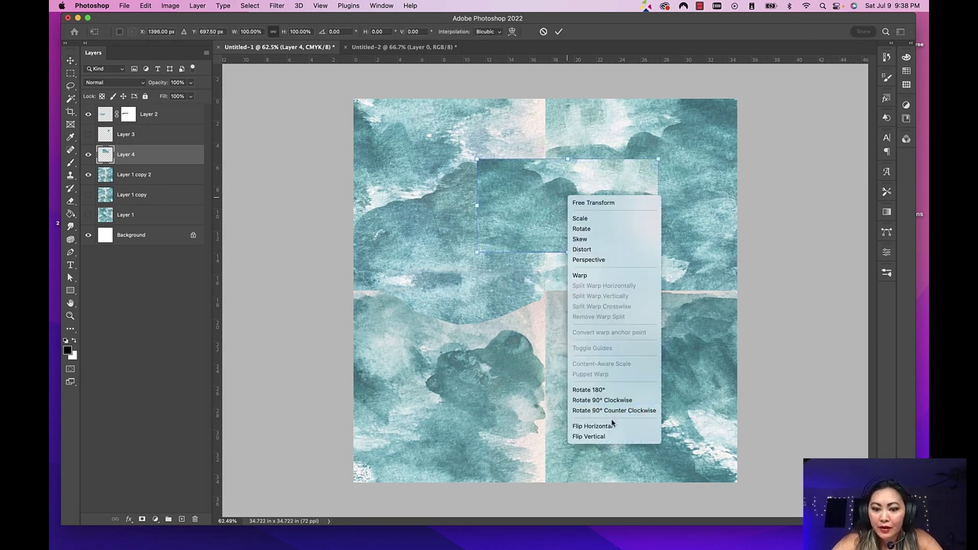
left_click(599, 190)
left_click_drag(609, 201, 533, 133)
key("Down")
key("Return")
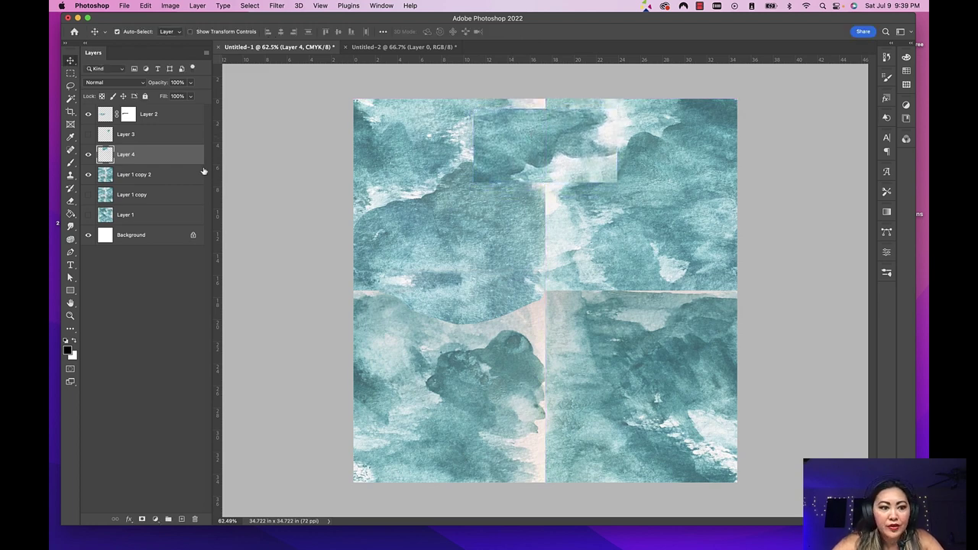
Step: Add a layer mask to Layer 4 and brush away the rectangular patch's hard right and lower-right edges
left_click(142, 520)
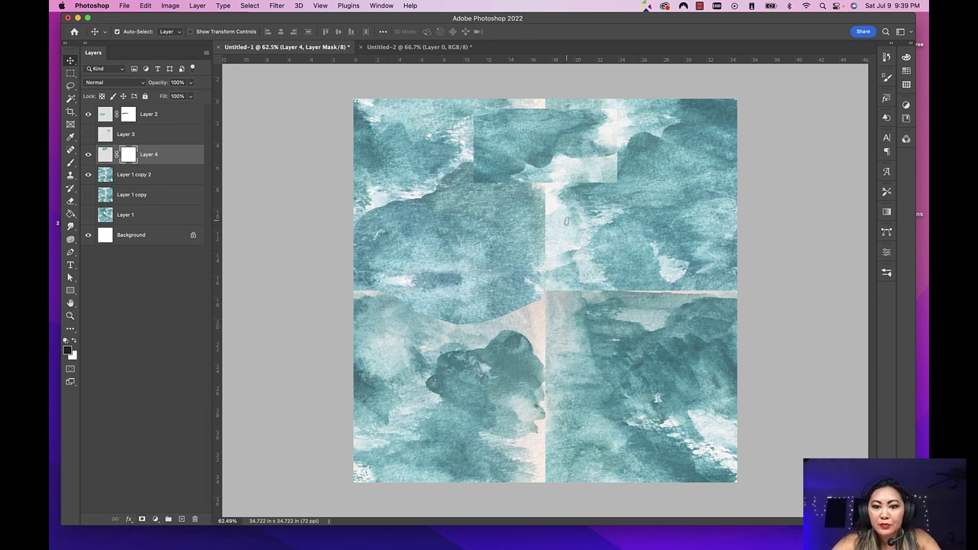
key("b")
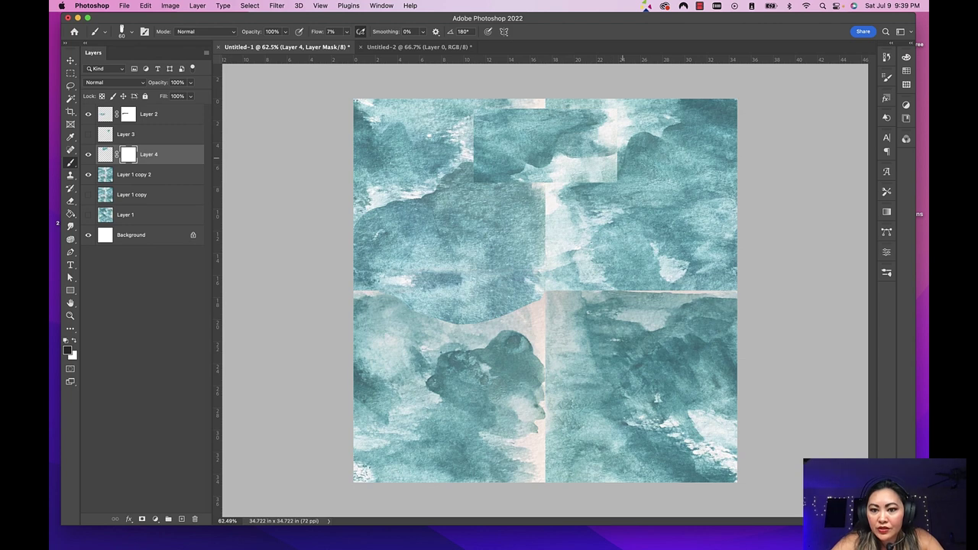
mouse_move(611, 164)
left_mouse_down()
mouse_move(600, 168)
mouse_move(604, 160)
mouse_move(607, 174)
left_mouse_up()
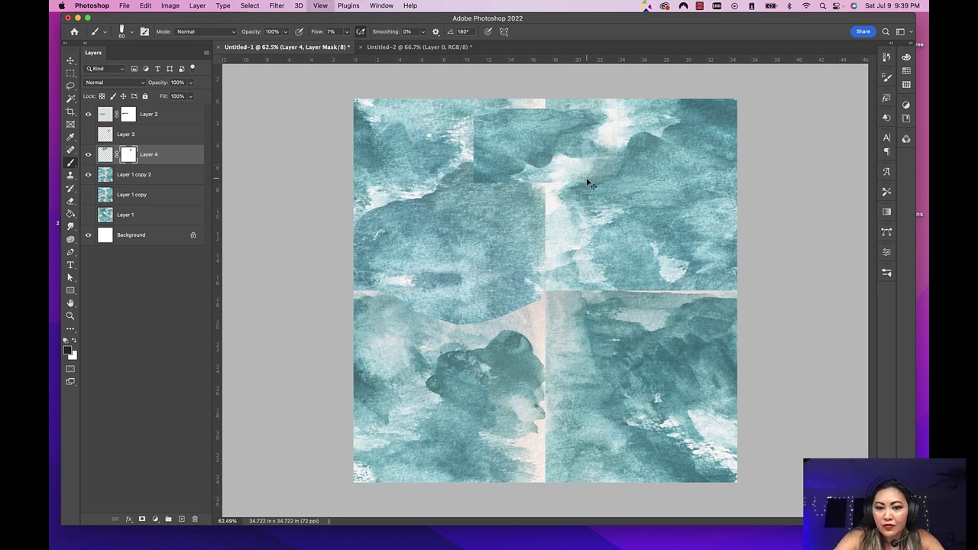
scroll(587, 183, "up", 5)
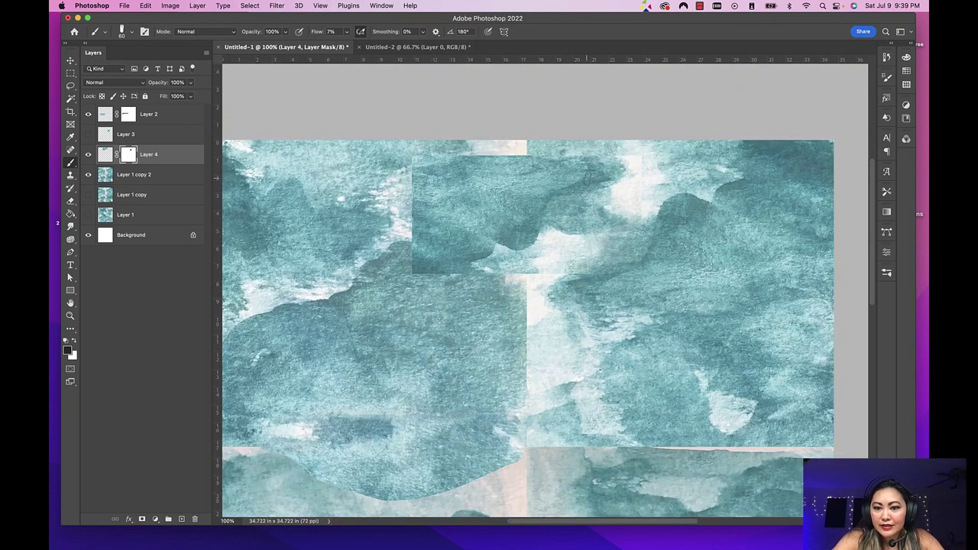
scroll(587, 183, "up", 4)
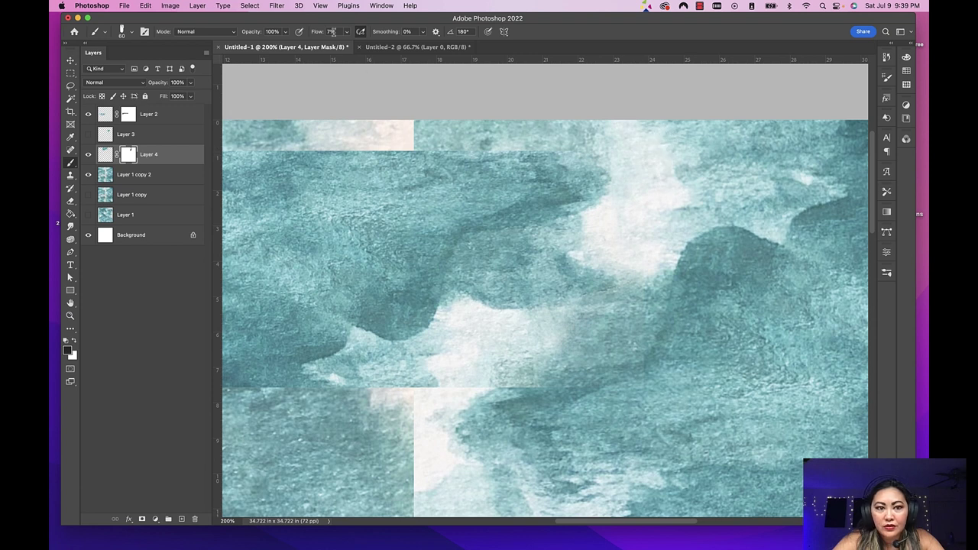
Step: Set the brush opacity to 43% and softly mask the lower edge of the Layer 4 patch
left_click(285, 32)
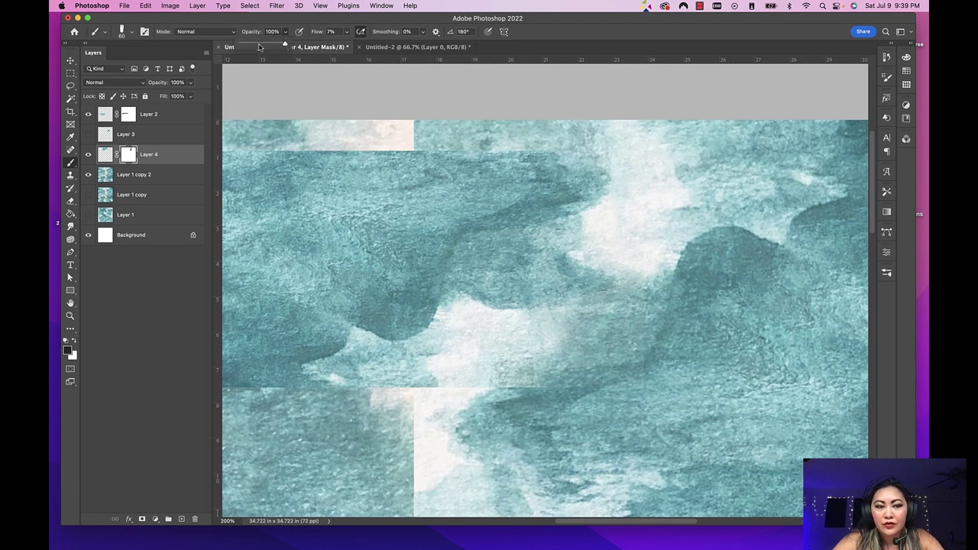
scroll(265, 70, "down", 3)
scroll(265, 70, "left", 1)
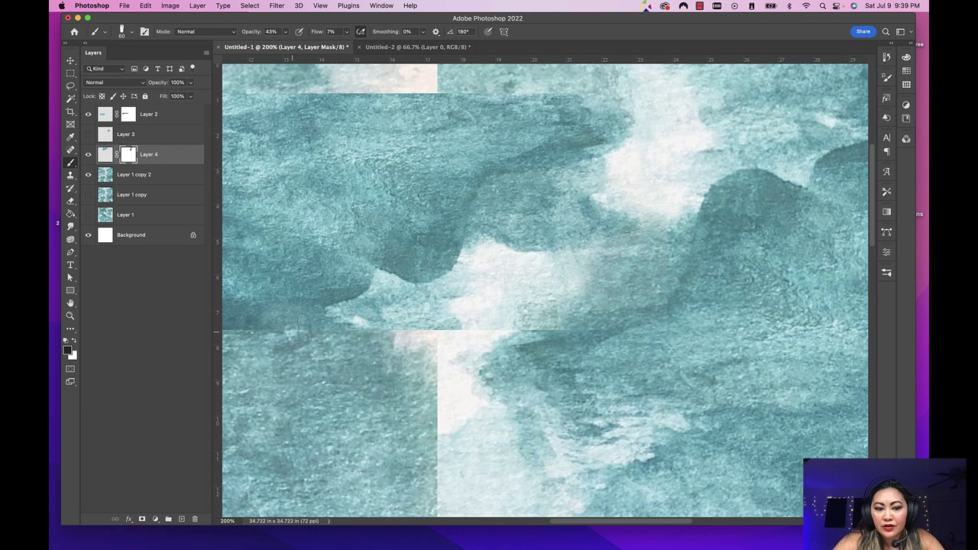
scroll(347, 340, "left", 4)
scroll(347, 340, "up", 1)
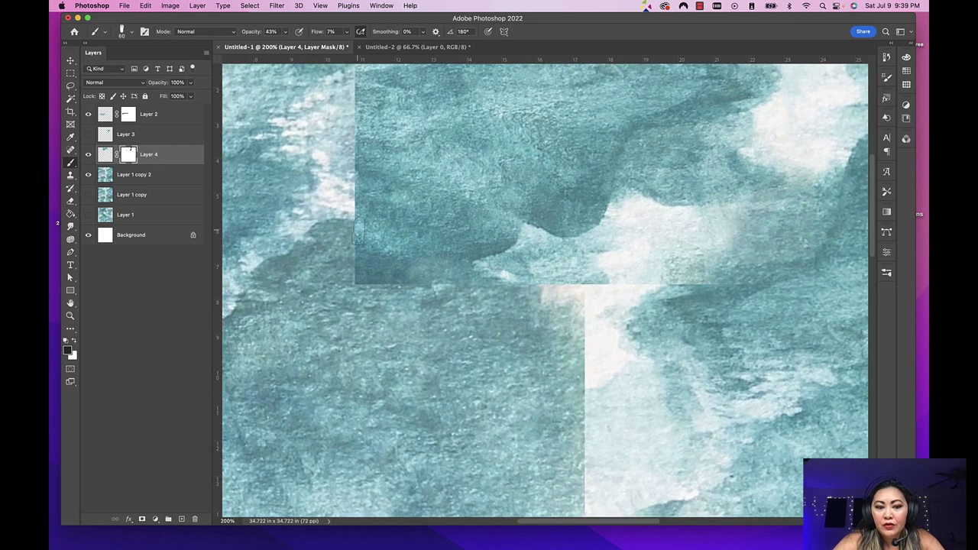
Step: Move the Layer 4 patch slightly upward over the vertical seam, closer to the painting's upper edge
scroll(543, 247, "down", 5)
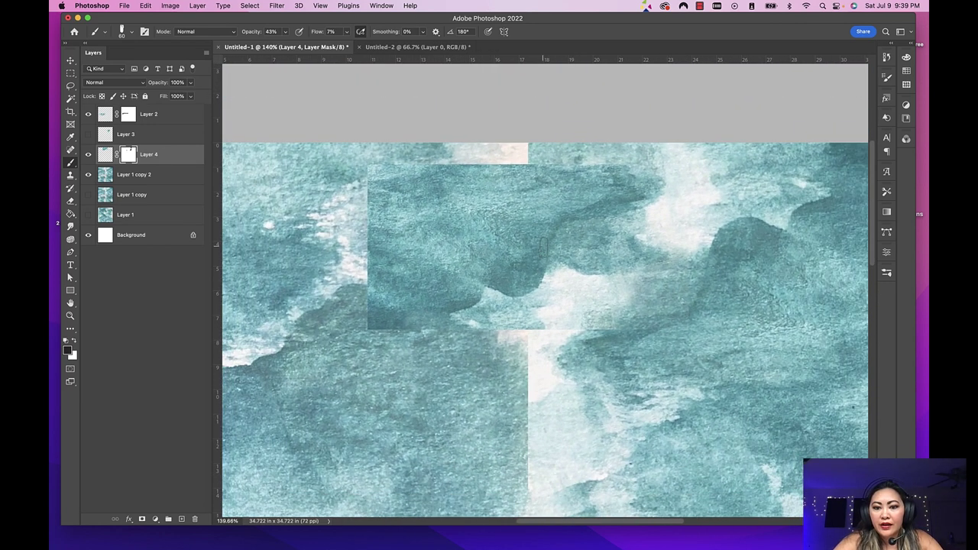
scroll(540, 253, "down", 5)
scroll(540, 254, "down", 4)
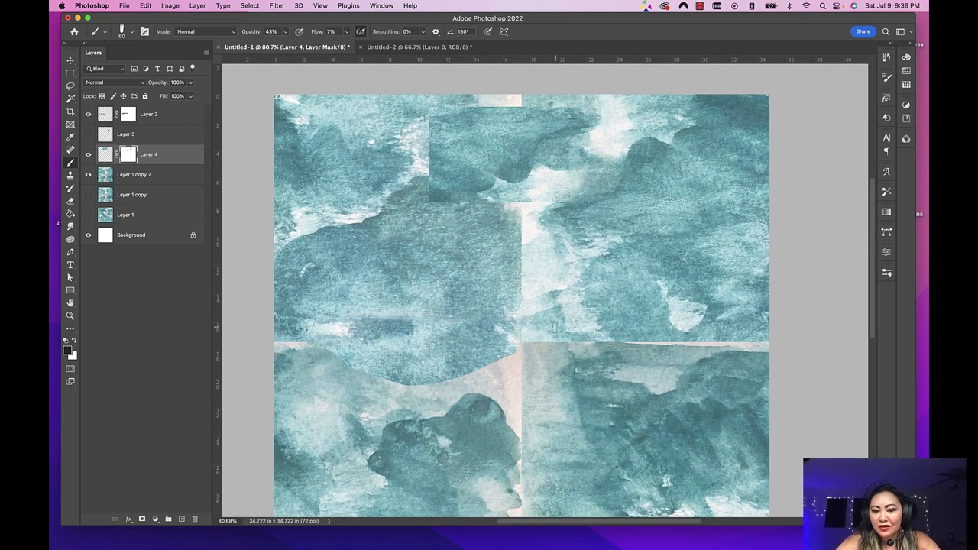
scroll(600, 327, "down", 3)
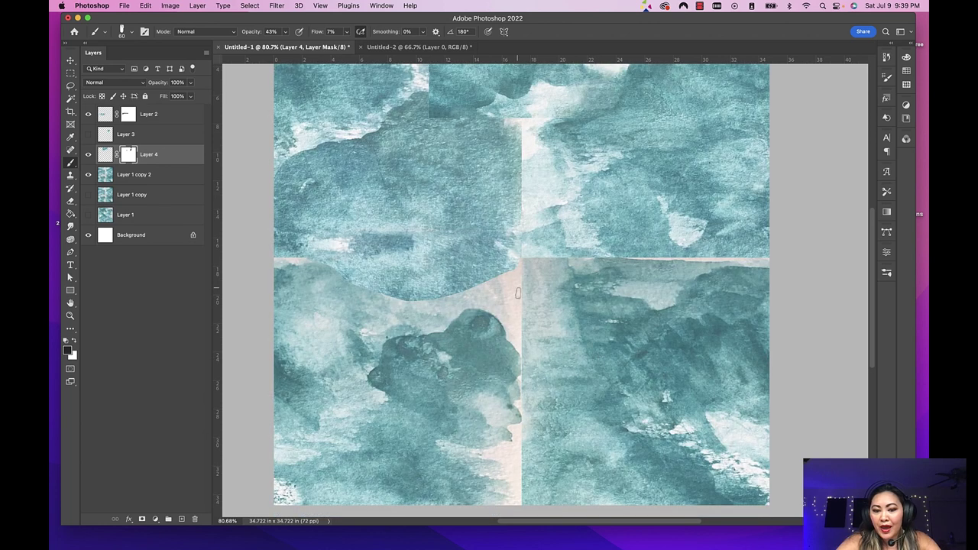
scroll(517, 276, "up", 1)
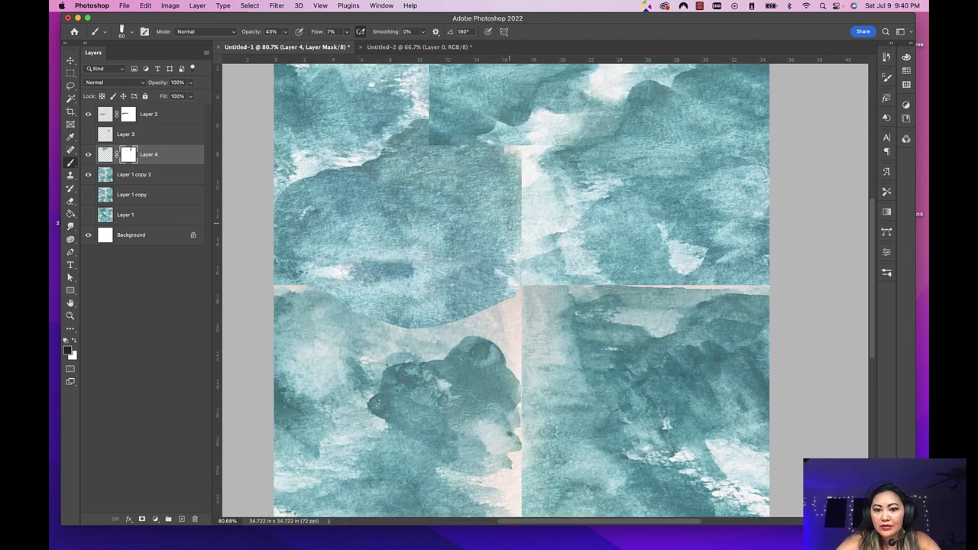
scroll(509, 221, "down", 2)
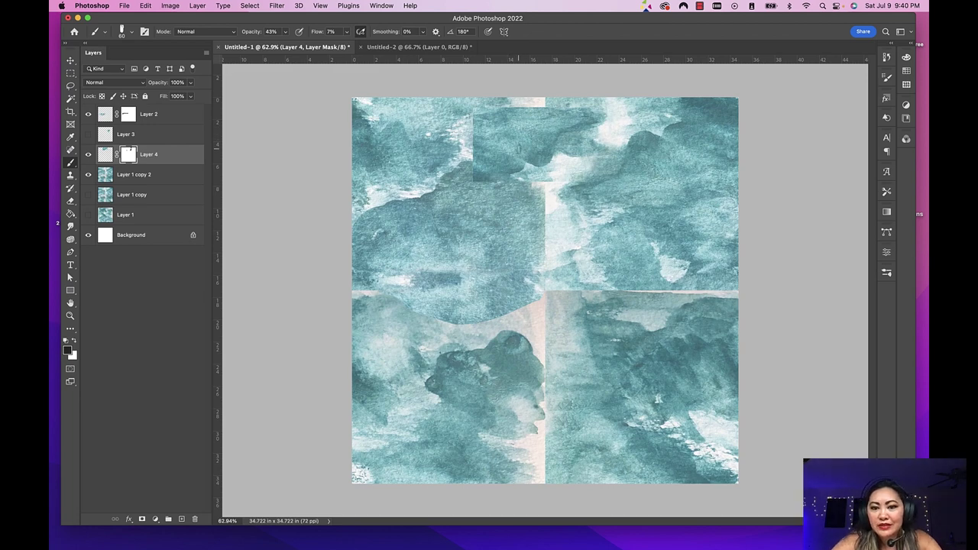
key("v")
scroll(525, 143, "up", 2)
left_click_drag(526, 142, 531, 137)
Step: Brush away the left, lower and upper edges of the Layer 4 patch on its mask, reducing the brush size to 50
key("b")
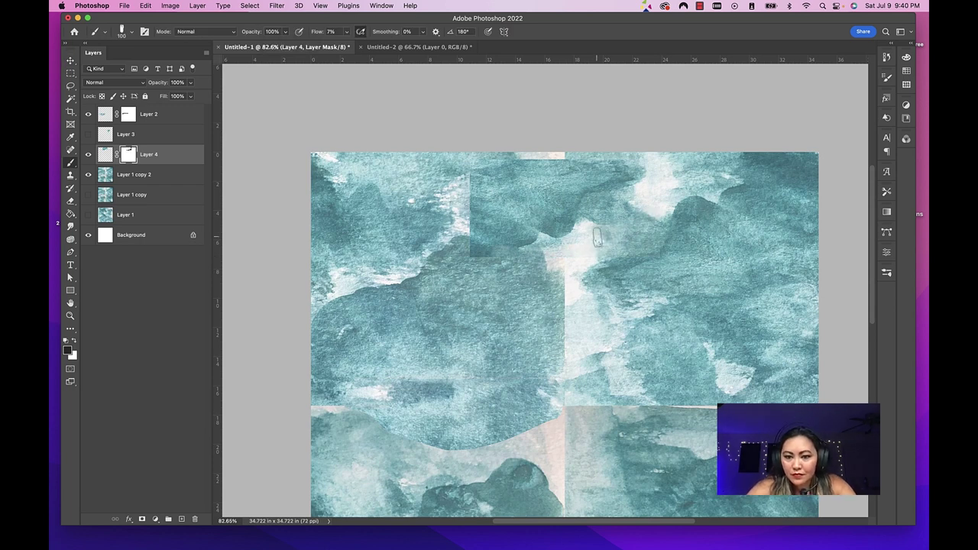
mouse_move(463, 227)
left_mouse_down()
mouse_move(477, 175)
mouse_move(500, 162)
mouse_move(518, 162)
left_mouse_up()
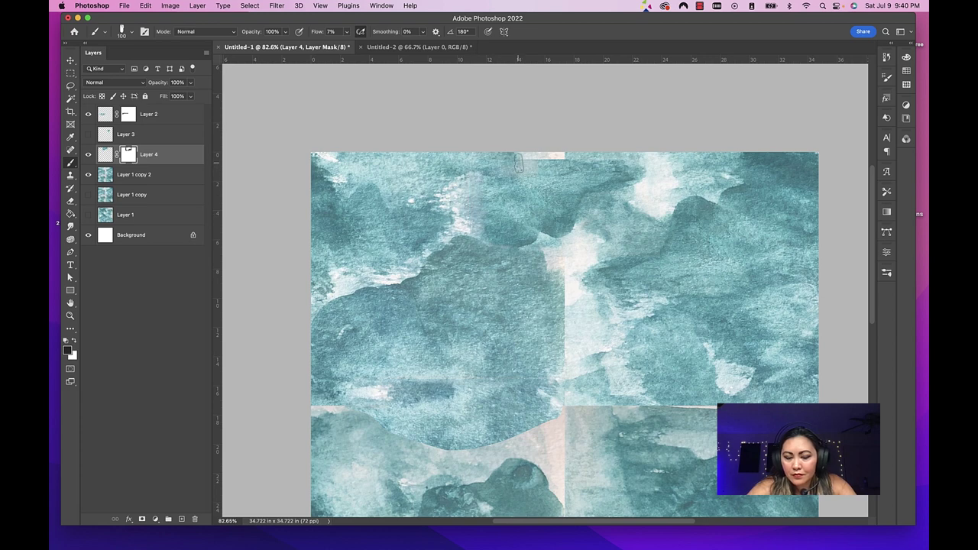
key("bracketleft")
key("bracketleft")
key("super+plus")
scroll(519, 191, "up", 3)
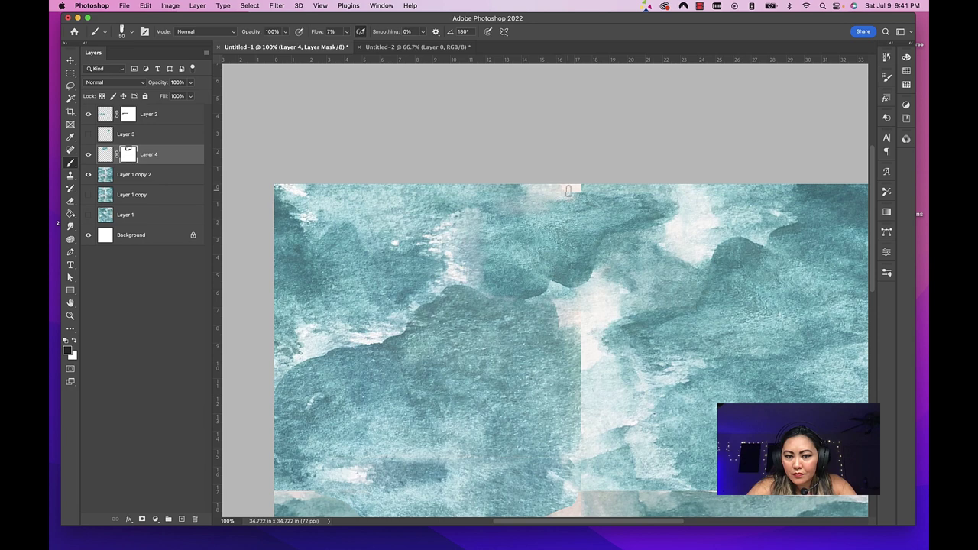
scroll(568, 191, "up", 1)
Step: Delete the hidden Layer 3
key("super+0")
key("v")
left_click_drag(484, 195, 635, 327)
key("BackSpace")
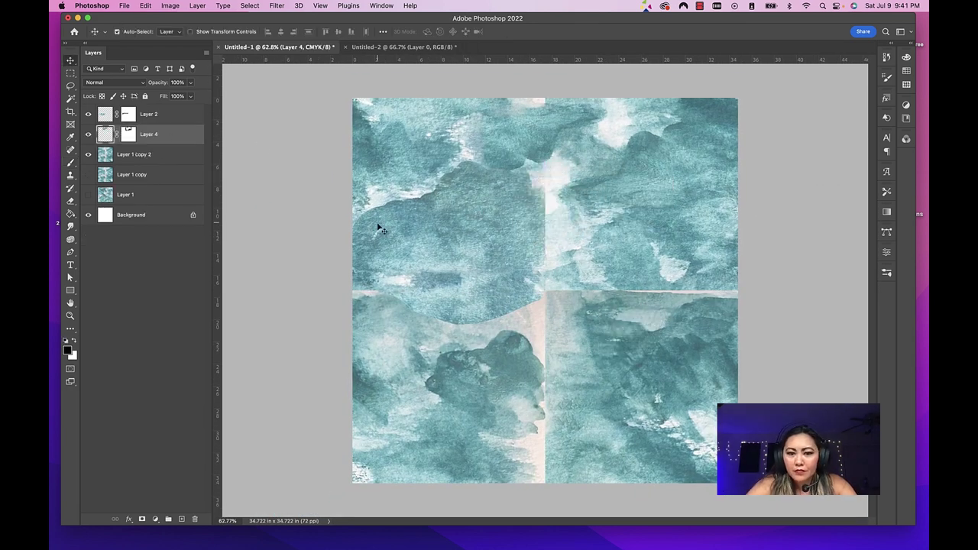
Step: Lasso an elongated area around the vertical seam in the upper half of Layer 1 copy 2 and copy it to a new layer
left_click(134, 155)
key("l")
mouse_move(550, 185)
left_mouse_down()
mouse_move(493, 234)
mouse_move(533, 285)
mouse_move(545, 175)
left_mouse_up()
key("super+j")
Step: Flip the copied seam patch horizontally and place it over the vertical seam below the Layer 4 patch
key("super+t")
right_click(514, 207)
left_click(568, 438)
left_click_drag(547, 222, 551, 197)
key("Return")
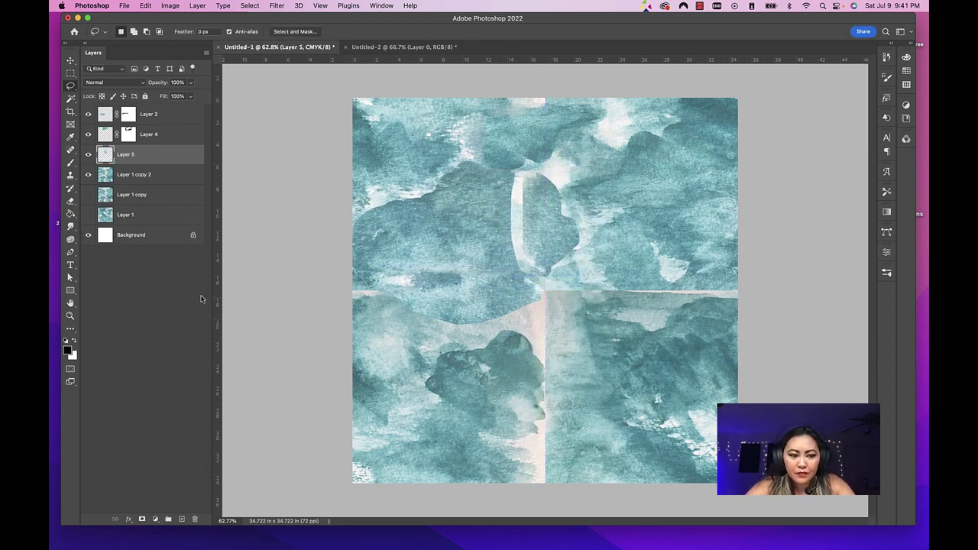
Step: Add a layer mask to Layer 5 and brush away the patch's white strip and hard outer edges
left_click(141, 518)
key("b")
mouse_move(513, 167)
left_mouse_down()
mouse_move(537, 173)
mouse_move(510, 204)
mouse_move(515, 233)
mouse_move(535, 252)
mouse_move(527, 286)
mouse_move(577, 249)
left_mouse_up()
Step: Touch up the Layer 5 mask with a size 60 brush in white and black at 75% opacity, and enlarge the brush to 100
key("bracketleft")
key("bracketleft")
key("bracketleft")
key("bracketleft")
key("bracketleft")
key("bracketleft")
key("x")
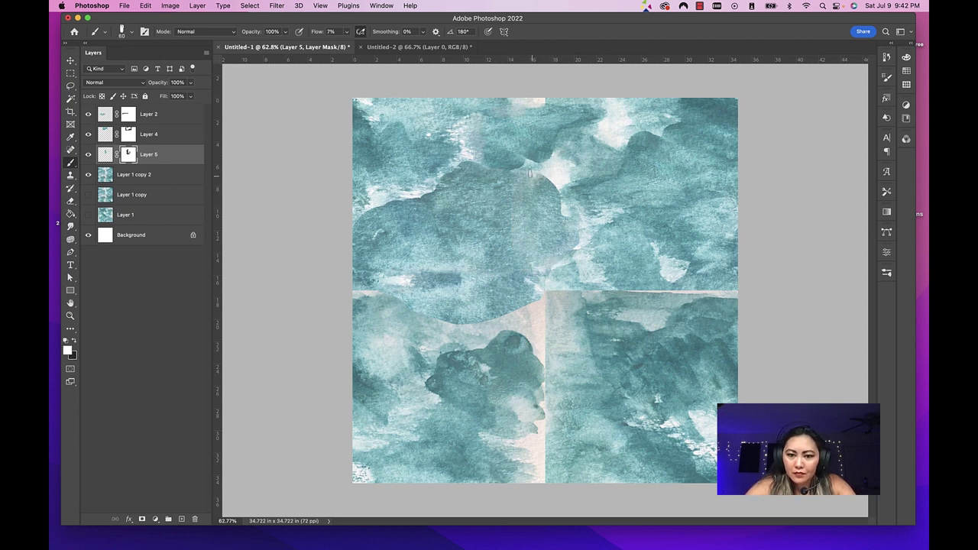
key("x")
key("7")
key("5")
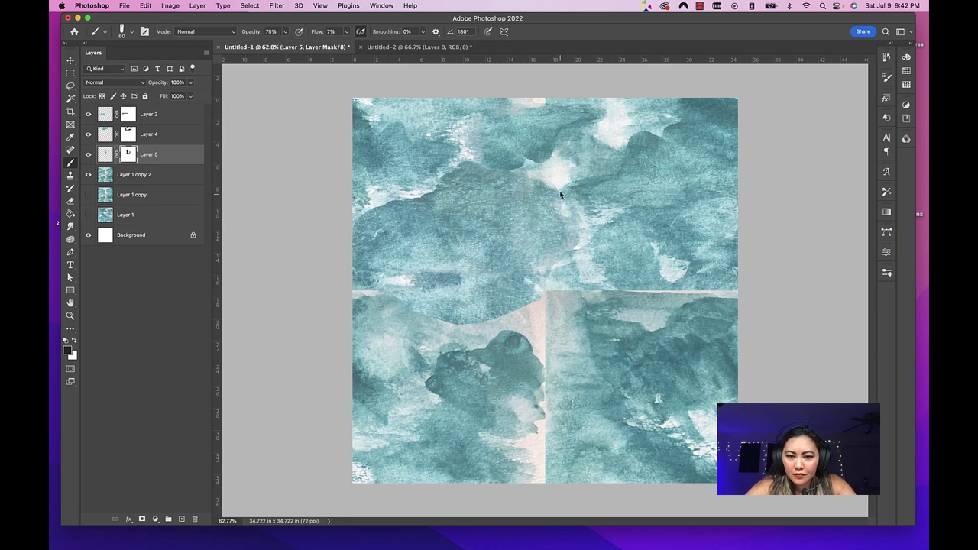
key("bracketright")
key("bracketright")
key("bracketright")
key("bracketright")
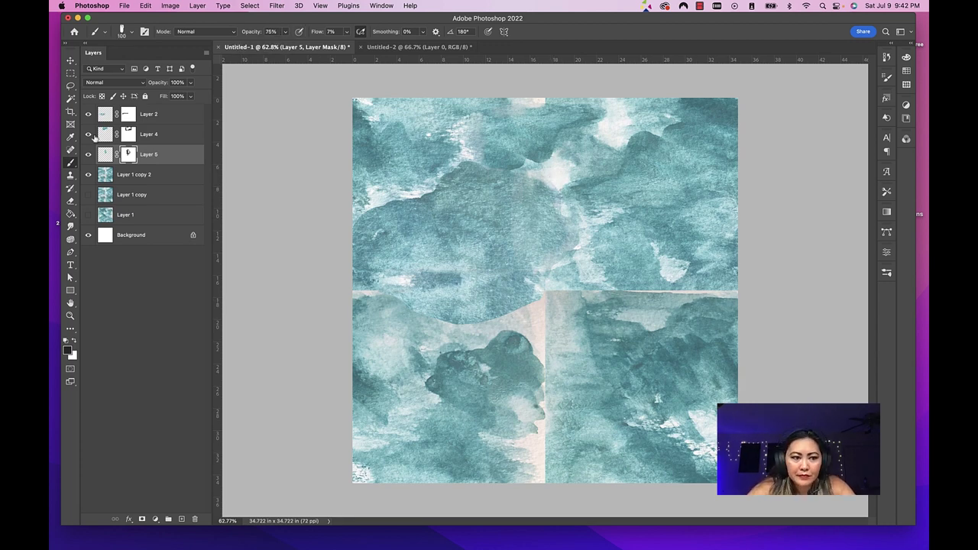
Step: Brush away the hard, curved lower edge of the Layer 2 patch on its layer mask
left_click(105, 134)
left_click(88, 175)
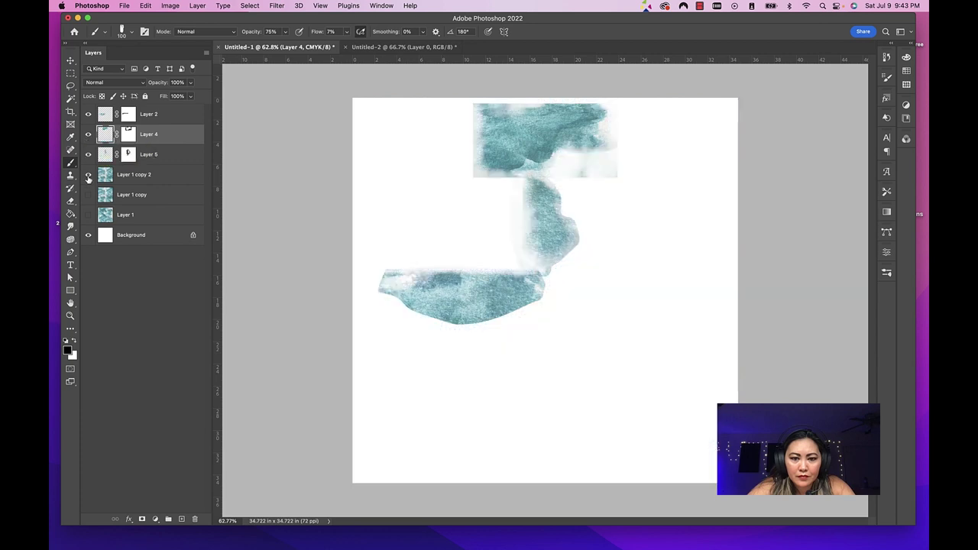
left_click(87, 174)
left_click(105, 114)
left_click(124, 115)
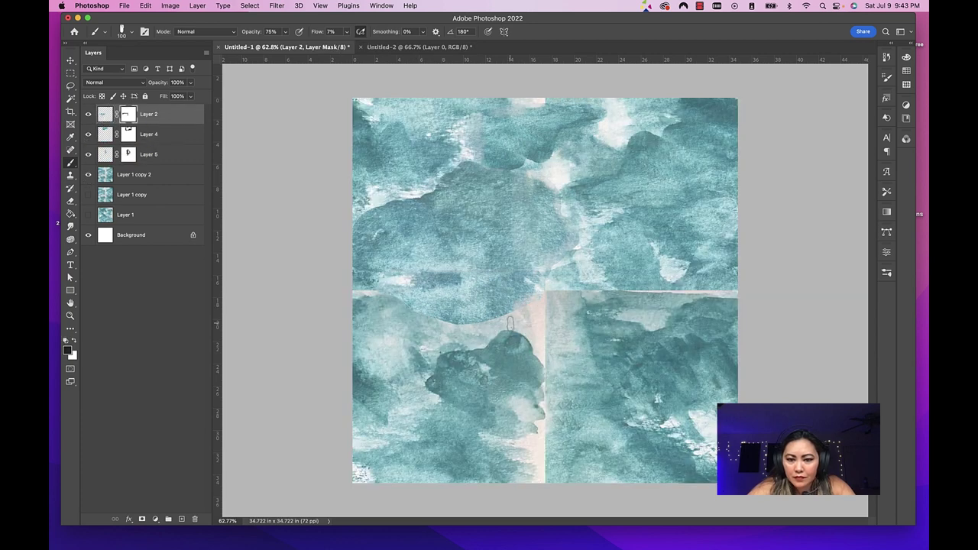
mouse_move(501, 321)
left_mouse_down()
mouse_move(532, 290)
mouse_move(466, 322)
mouse_move(413, 317)
mouse_move(380, 285)
mouse_move(456, 327)
mouse_move(439, 323)
left_mouse_up()
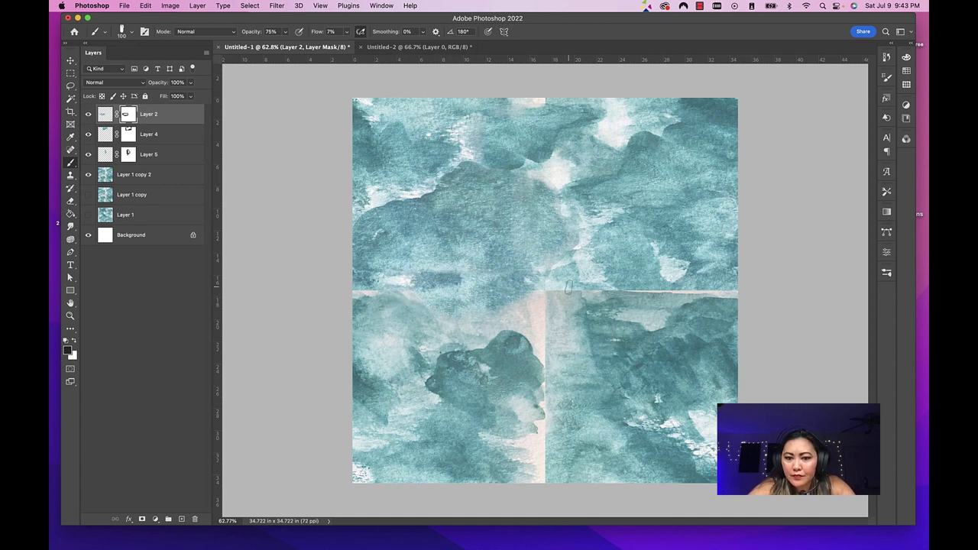
key("ctrl+minus")
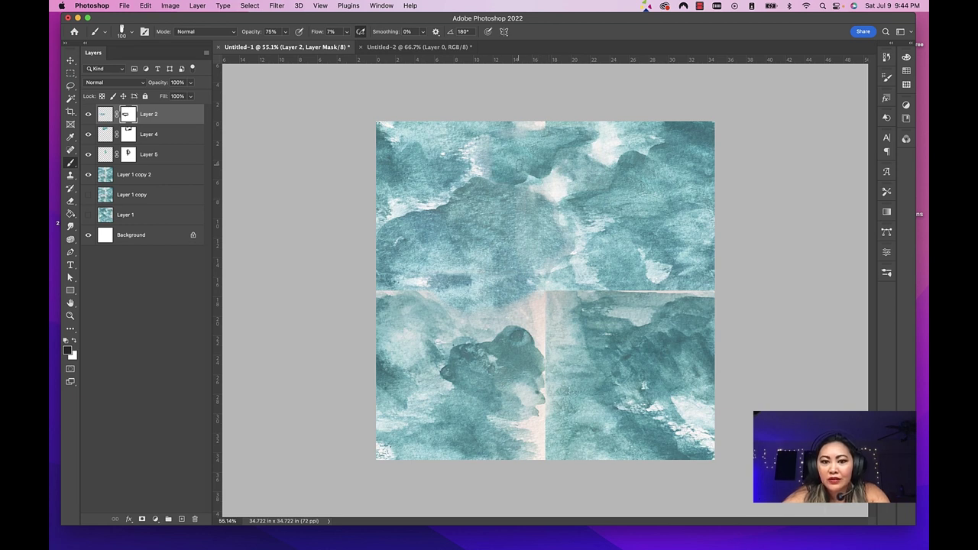
left_click(169, 5)
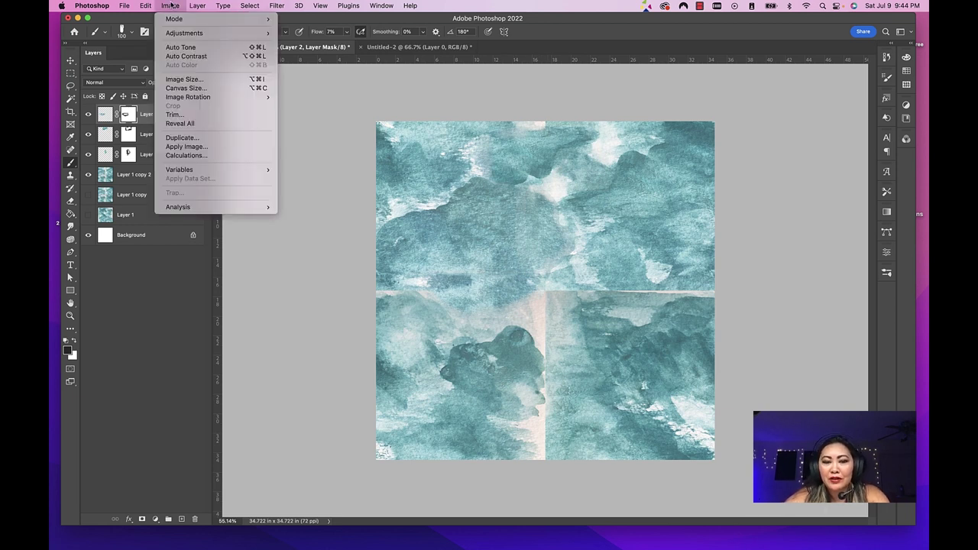
mouse_move(154, 6)
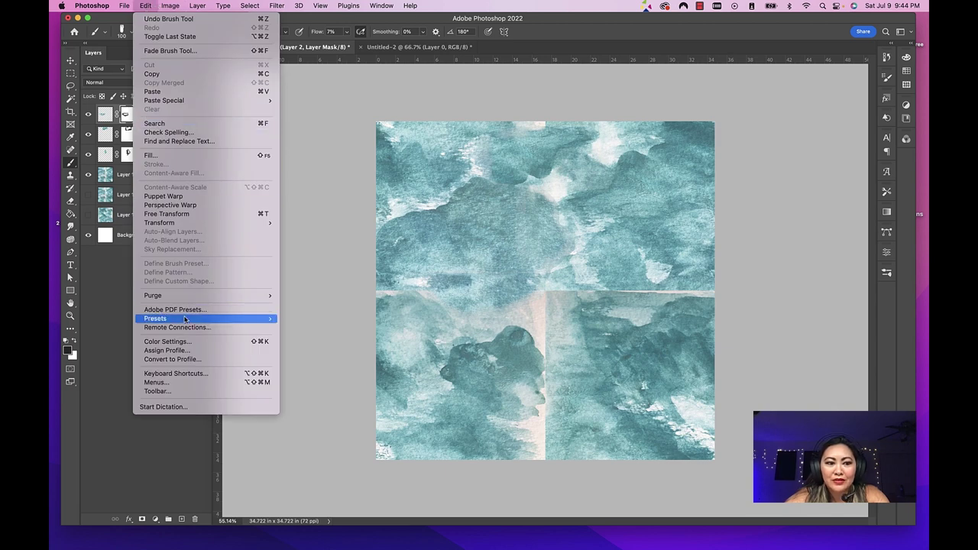
key("Escape")
Step: Merge the masked patch layers Layer 2, Layer 4 and Layer 5 into one layer
key("v")
left_click(158, 162, "shift")
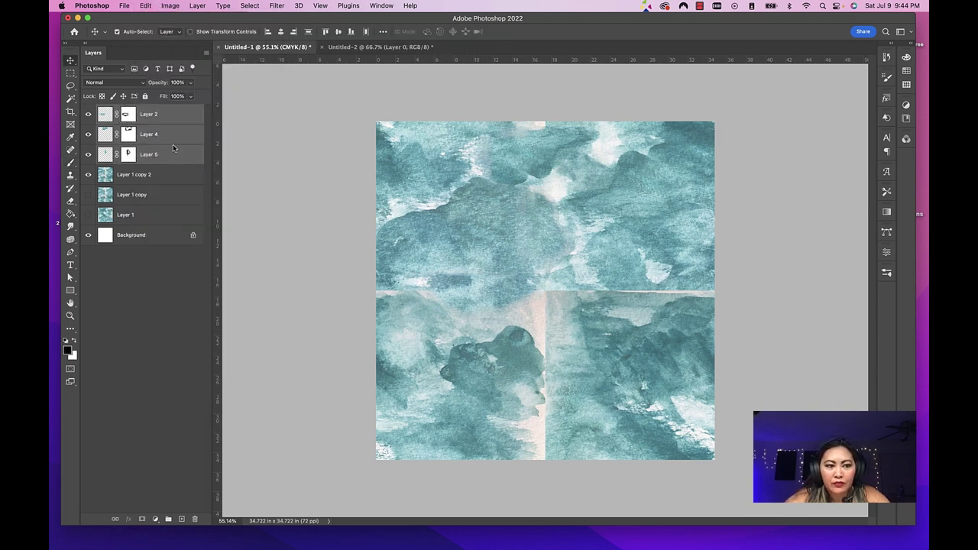
right_click(173, 147)
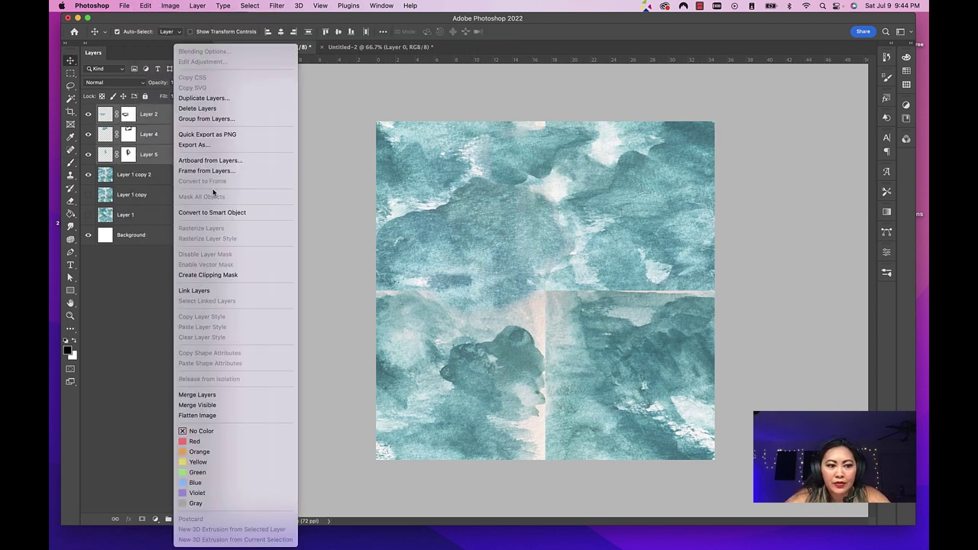
left_click(199, 396)
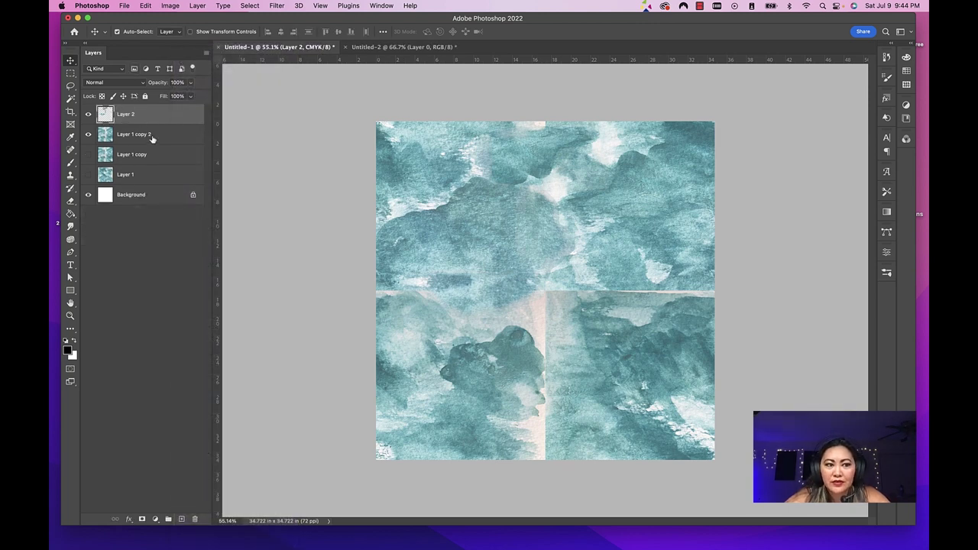
Step: Compare the painting with and without the merged Layer 2 patches, leaving the layer visible
left_click(87, 119)
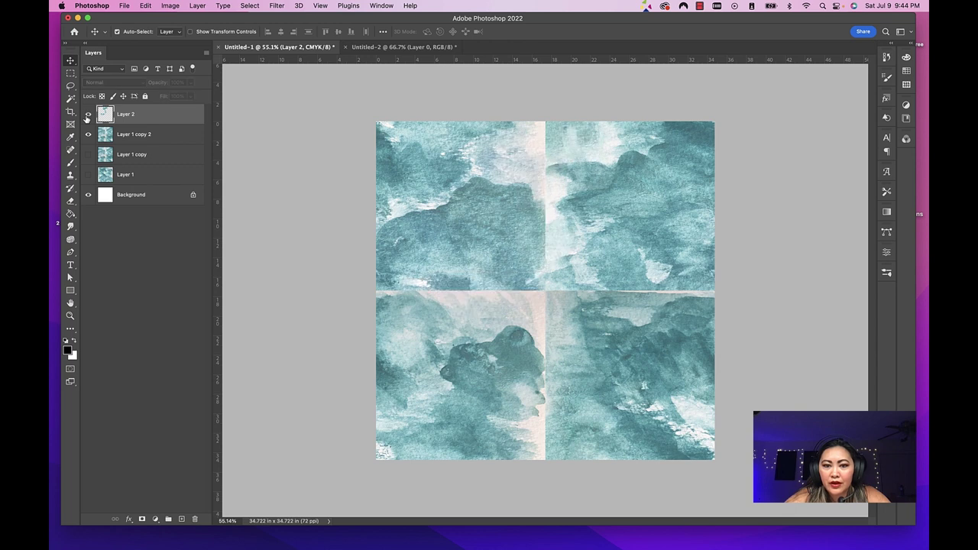
left_click(87, 115)
left_click(135, 142)
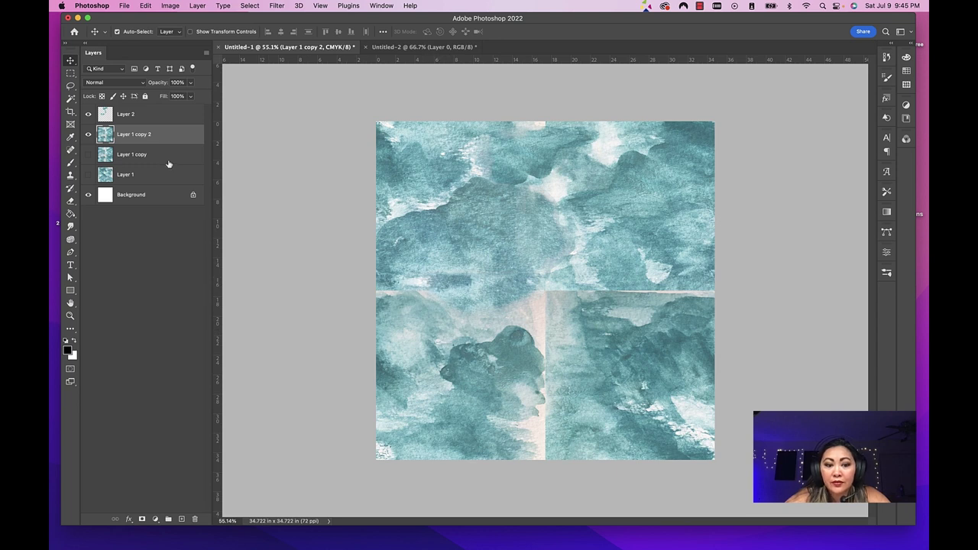
left_click(140, 110)
left_click(88, 115)
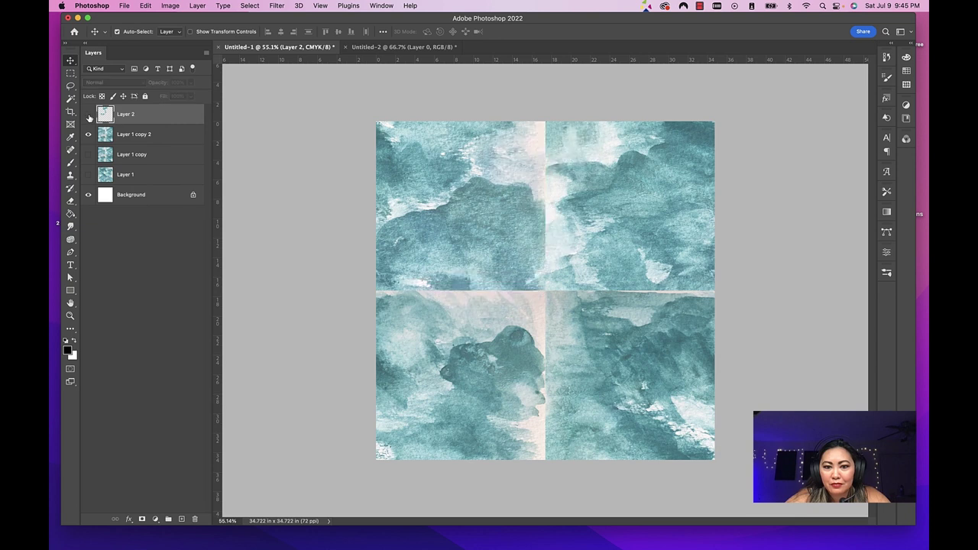
left_click(87, 115)
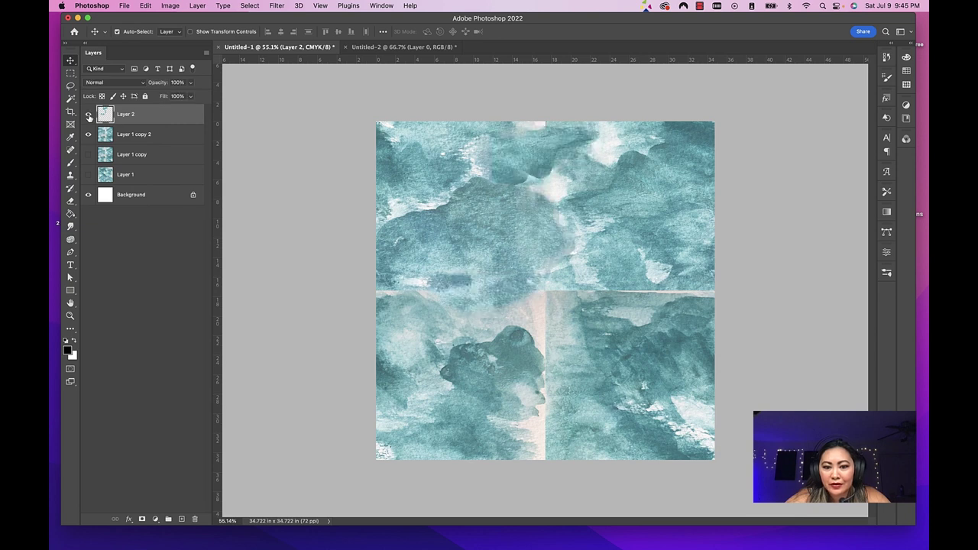
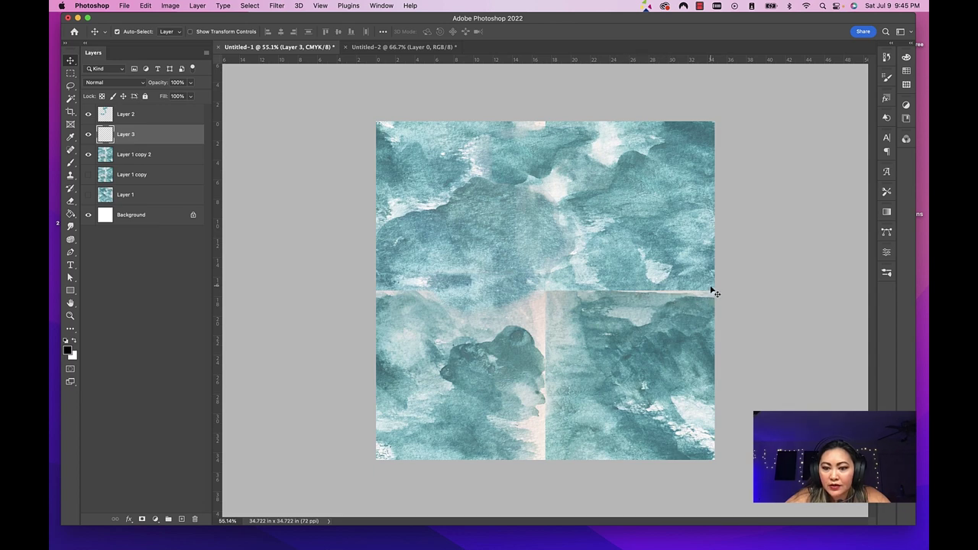
Step: Copy a thin strip of Layer 1 copy 2 from just above the right half of the horizontal seam onto a new layer
key("super+plus")
key("super+plus")
scroll(711, 290, "right", 3)
scroll(711, 290, "down", 2)
key("m")
left_click_drag(533, 203, 730, 222)
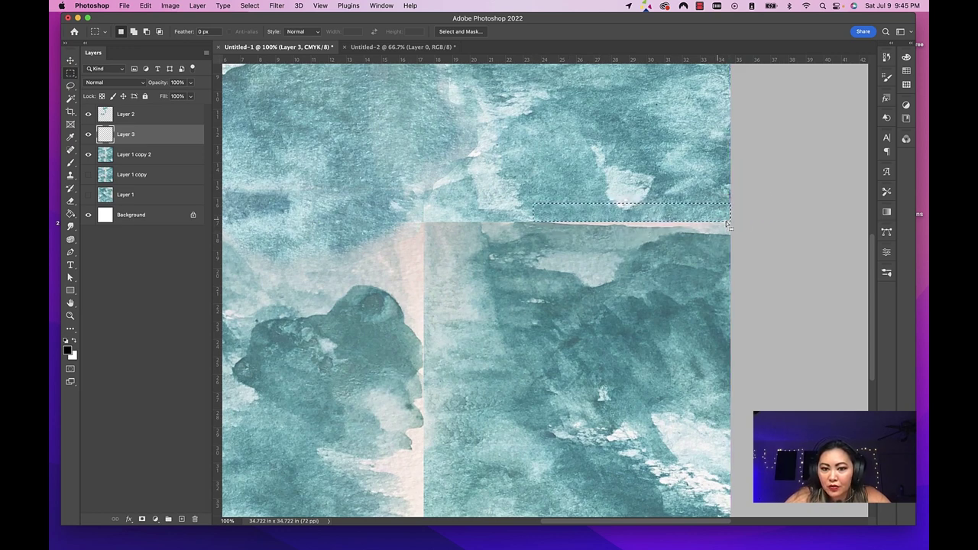
key("super+c")
left_click(539, 214)
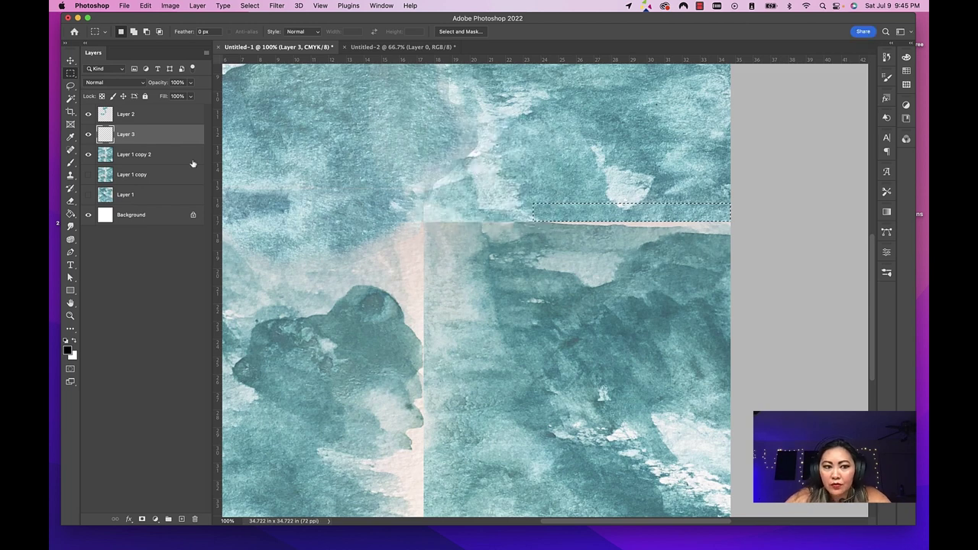
left_click(147, 158)
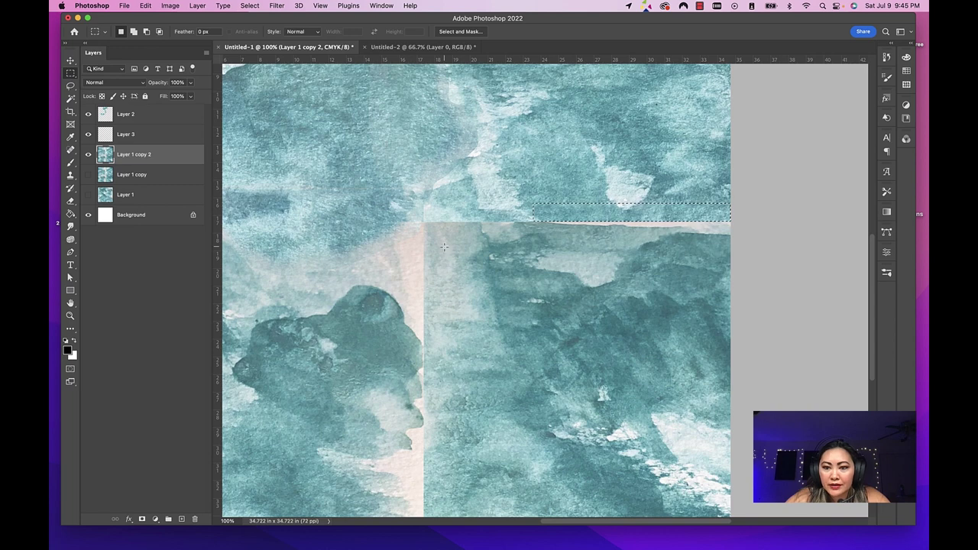
key("super+j")
Step: Flip the copied strip vertically and move it down so it covers the right part of the horizontal seam
key("super+t")
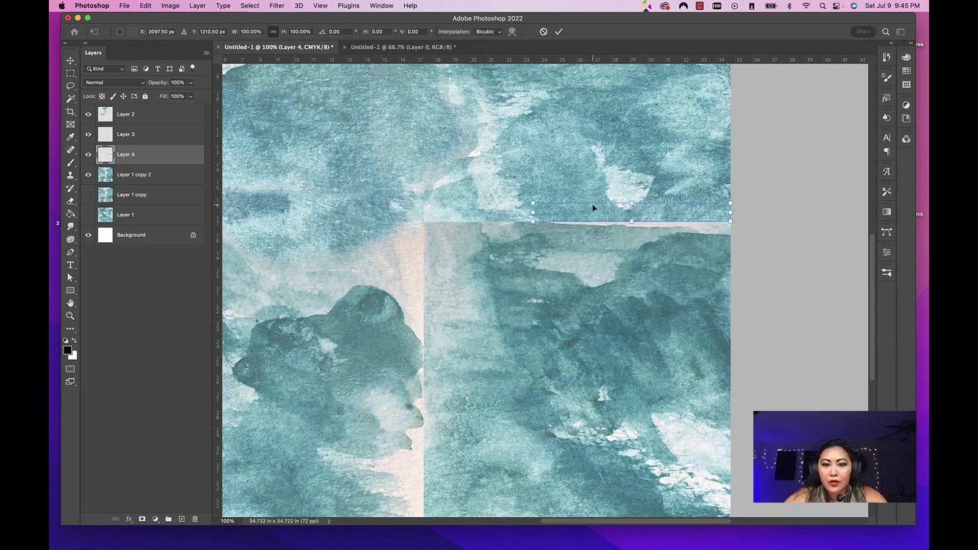
right_click(610, 217)
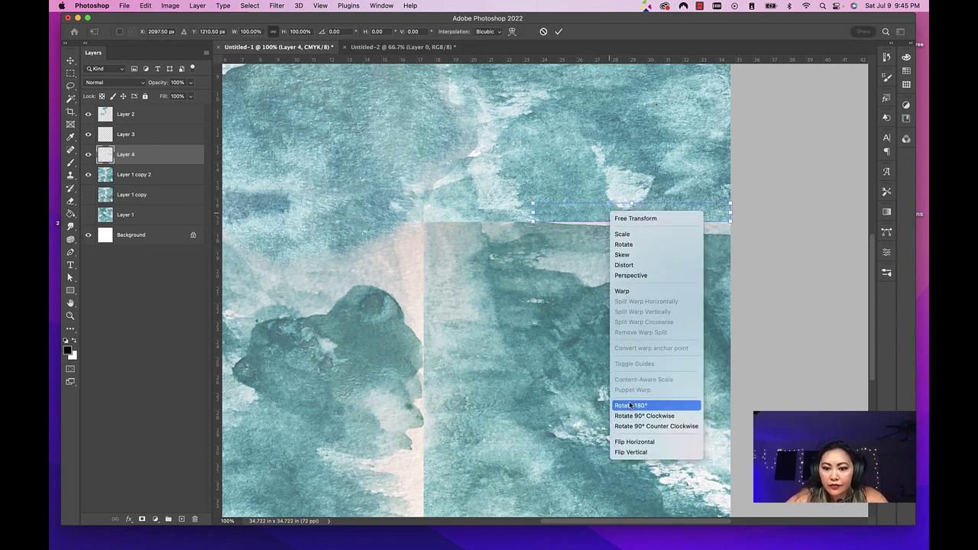
left_click(641, 452)
mouse_move(659, 206)
left_mouse_down()
mouse_move(665, 236)
mouse_move(663, 223)
left_mouse_up()
key("Return")
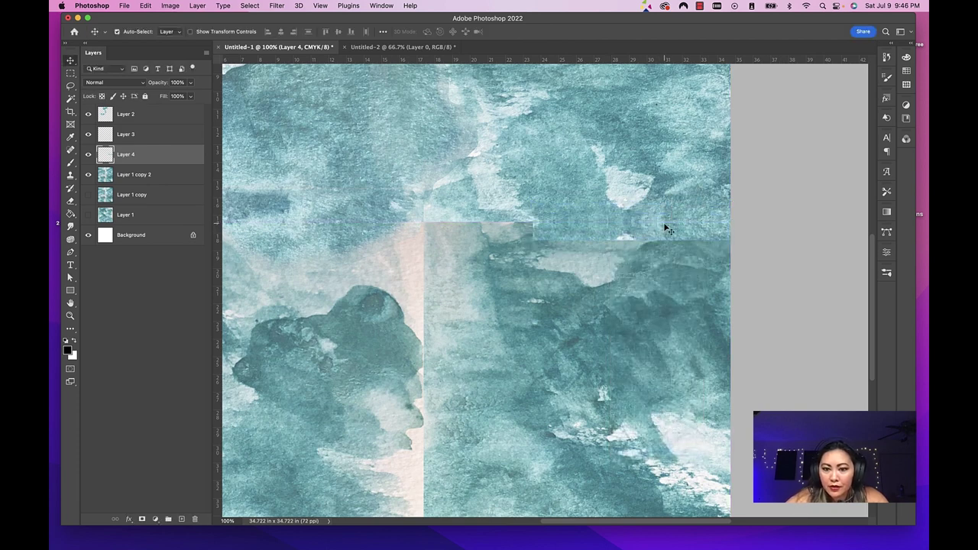
Step: Add a layer mask to Layer 4 and brush away the strip's hard lower and left edges with a size 60 brush at 75% opacity
key("super+plus")
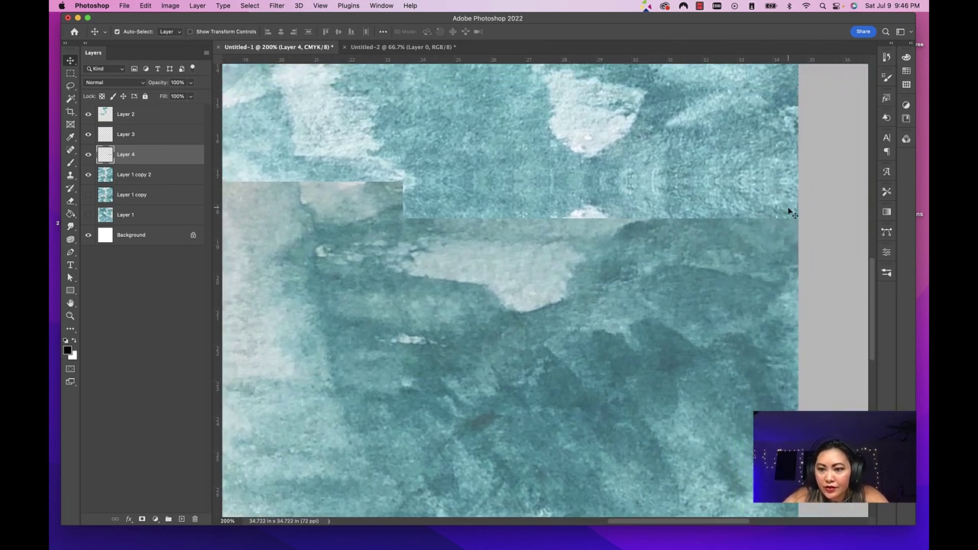
key("super+0")
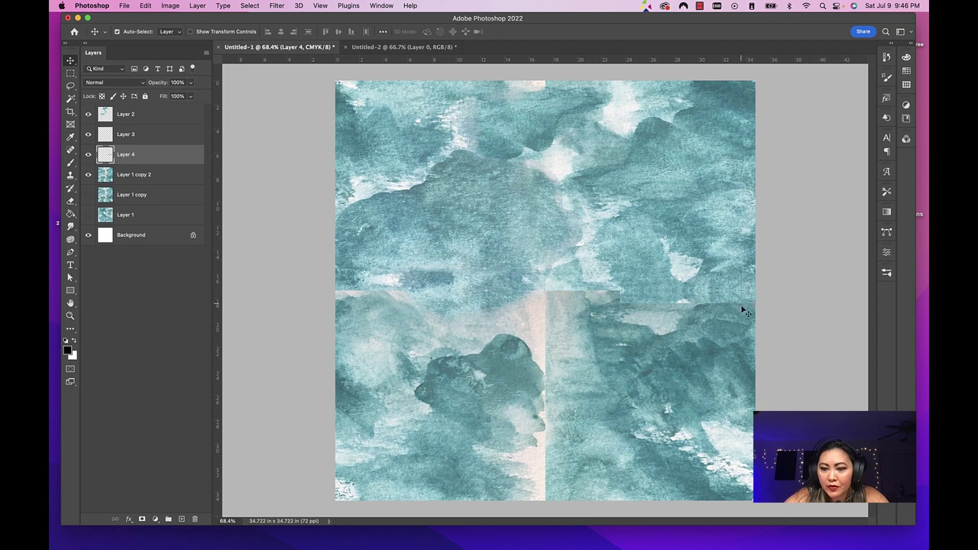
scroll(752, 290, "up", 2)
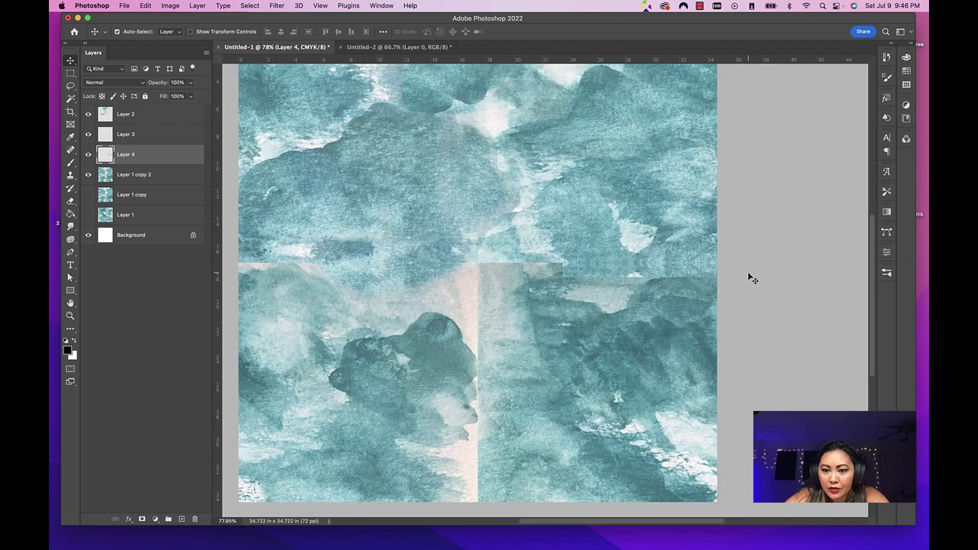
scroll(700, 249, "up", 3)
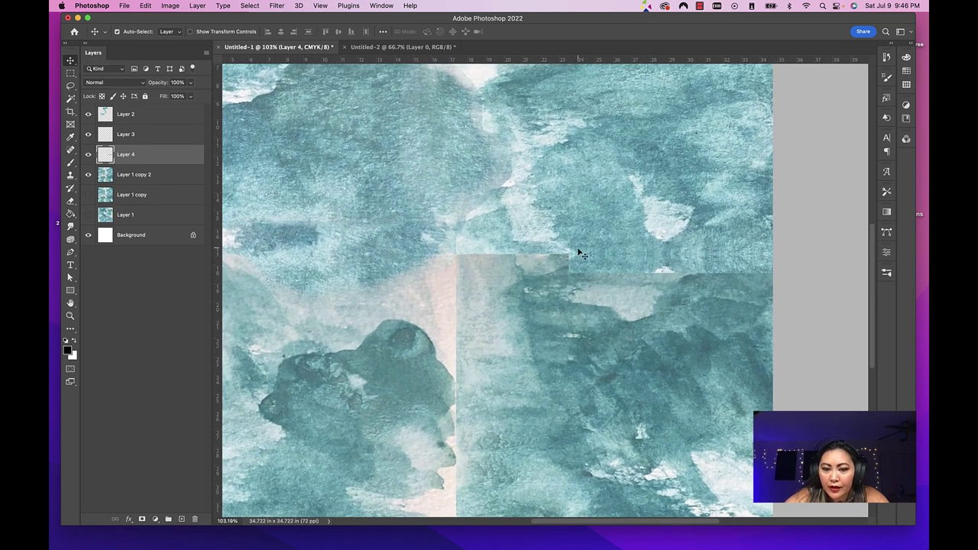
left_click(142, 520)
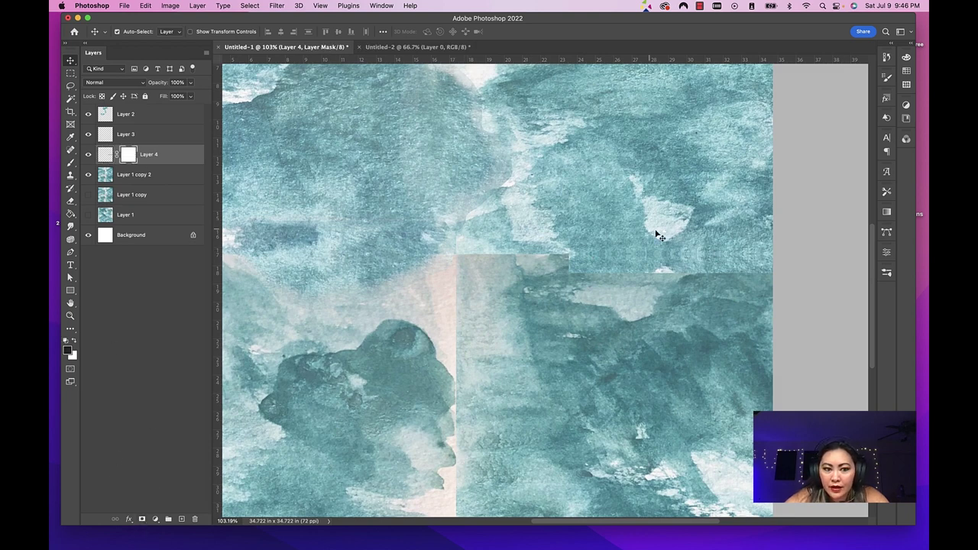
key("b")
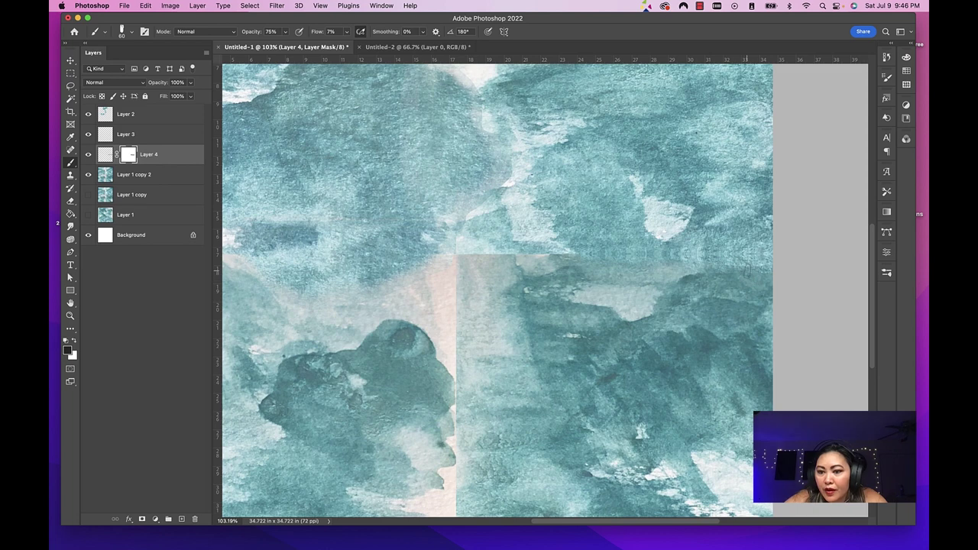
scroll(737, 305, "down", 3)
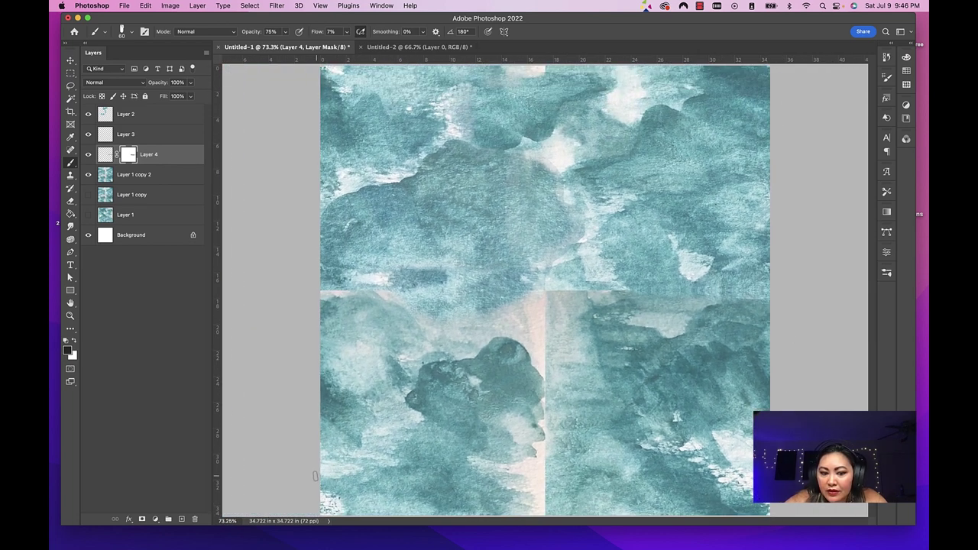
scroll(564, 86, "down", 1)
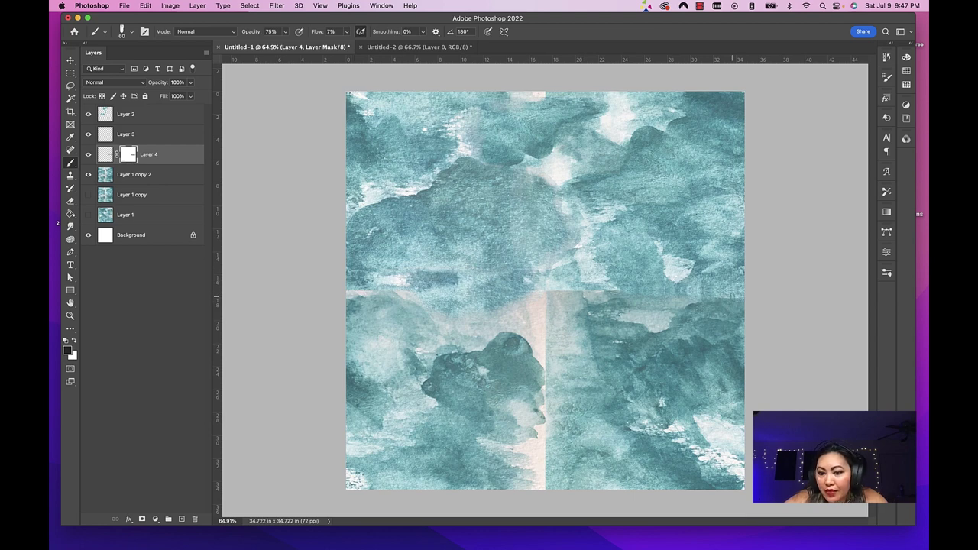
key("super+equal")
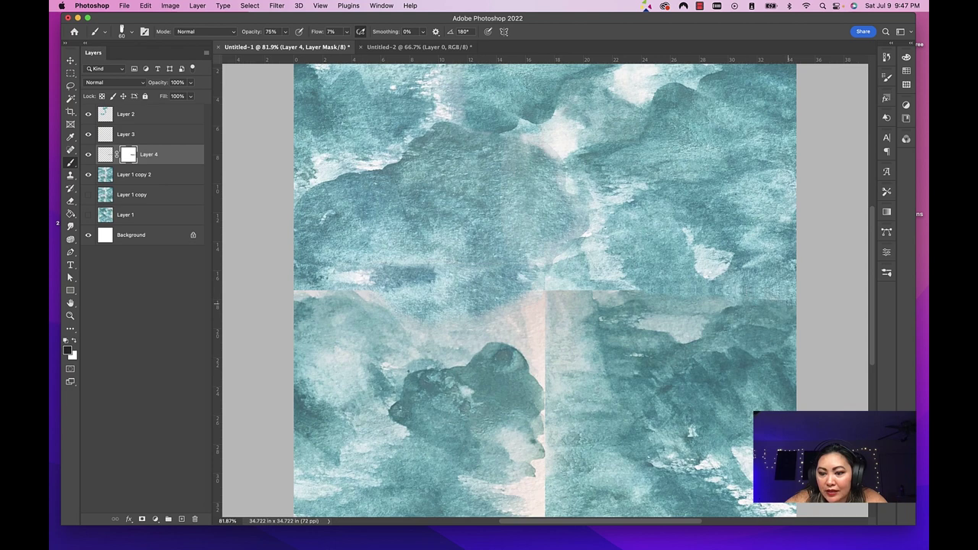
key("super+minus")
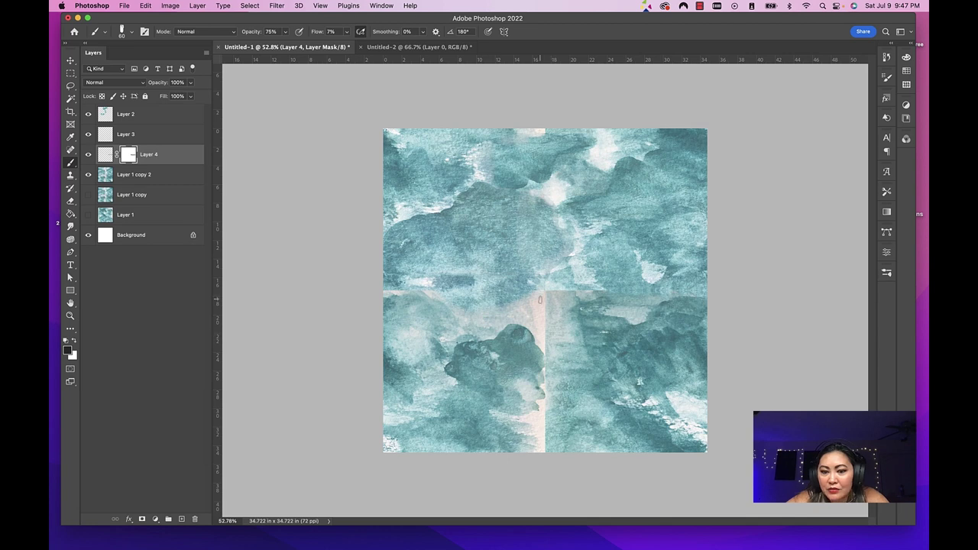
scroll(554, 298, "up", 3)
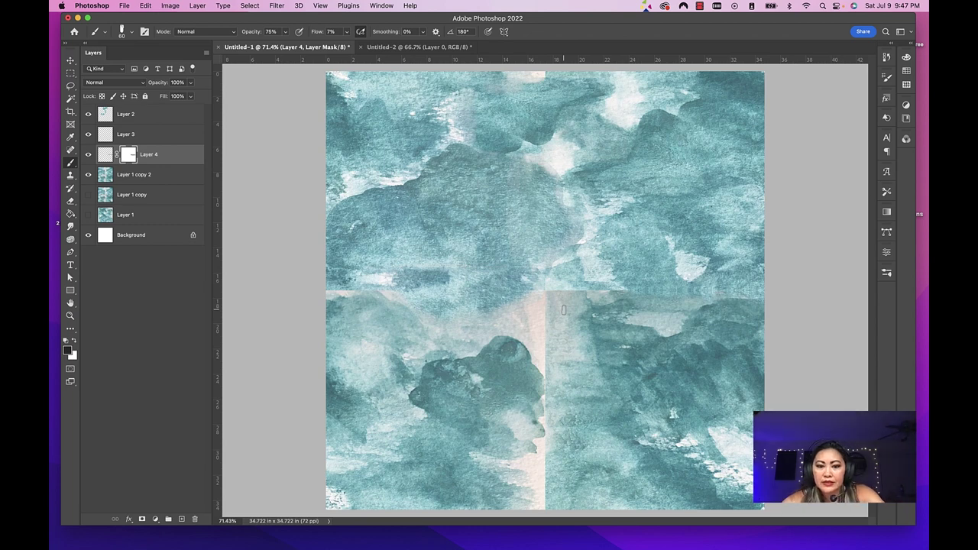
Step: Try to cover the vertical seam below the center with the Clone Stamp on Layer 4's mask
key("s")
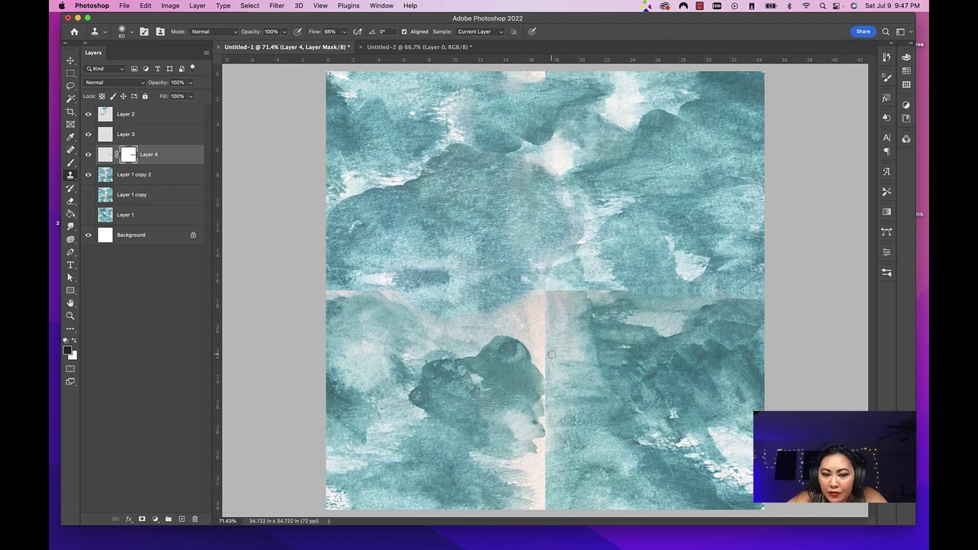
left_click_drag(543, 346, 545, 336)
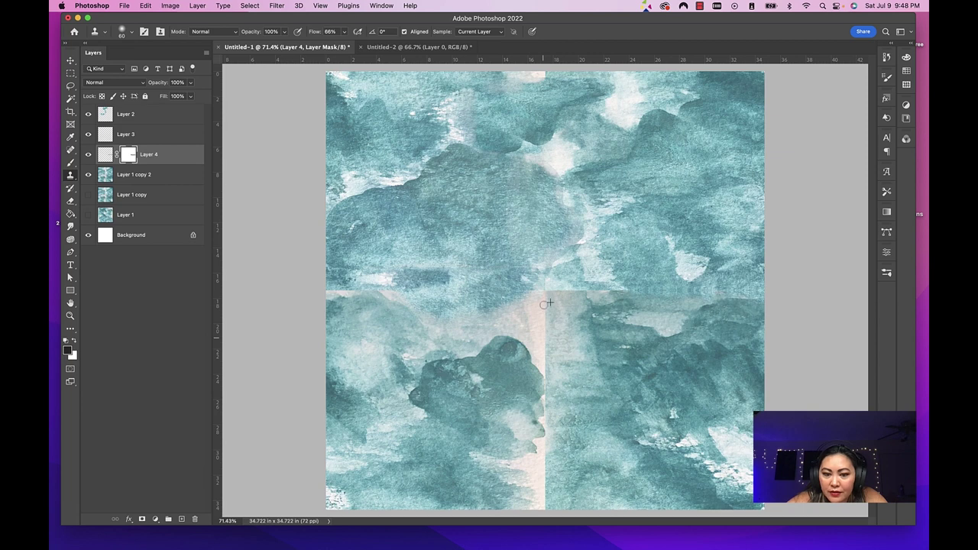
scroll(546, 306, "down", 1)
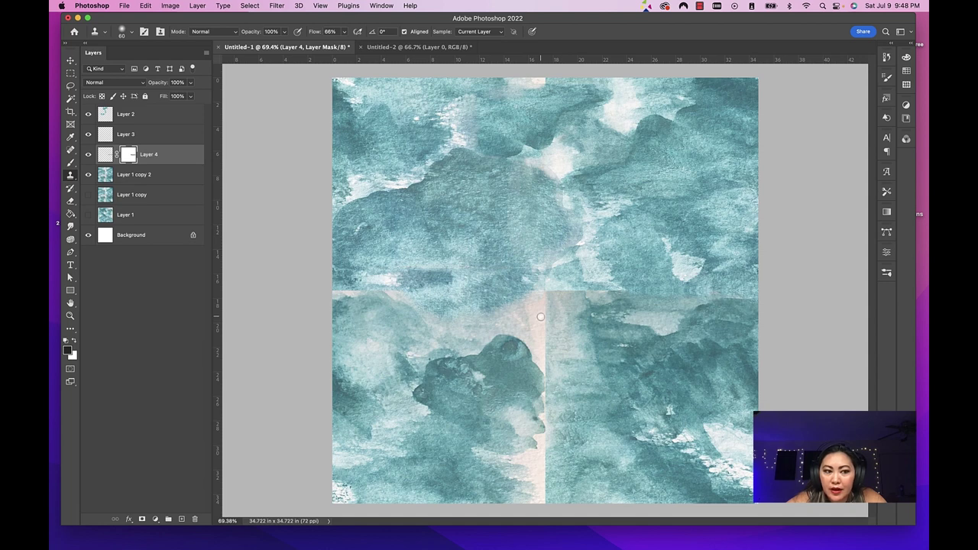
Step: On Layer 1 copy 2, clone the grayish texture over the uppermost part of the vertical seam below the center with a size 60 Clone Stamp
left_click(152, 176)
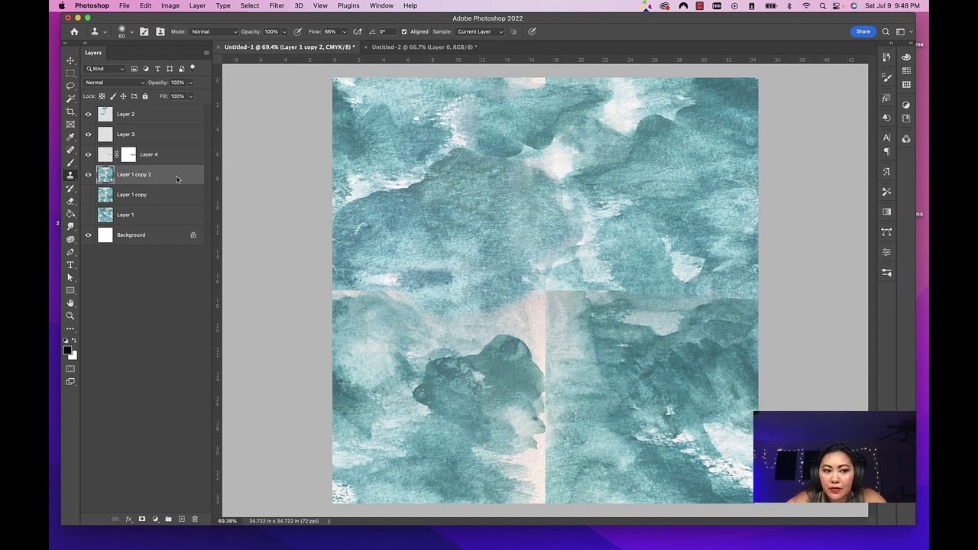
left_click(548, 307)
key("super+equal")
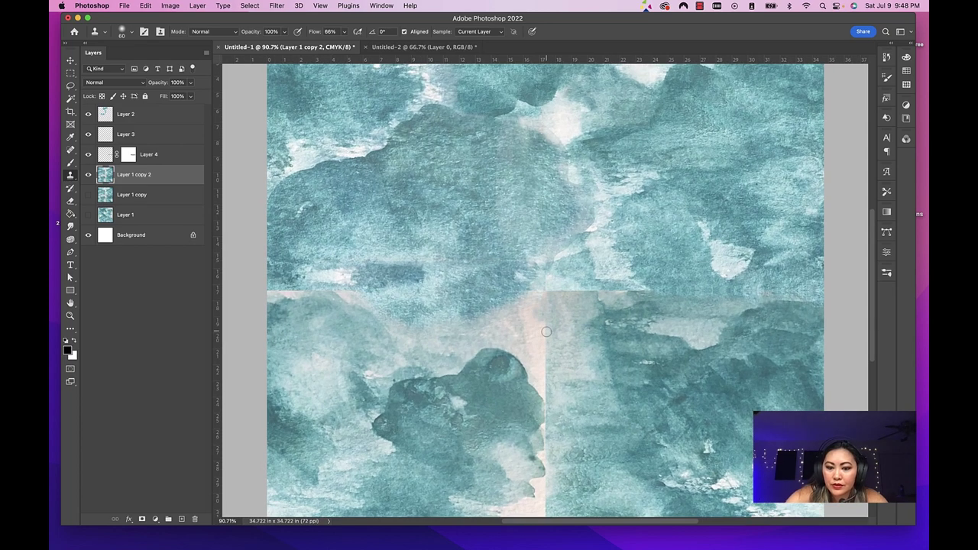
key("super+equal")
scroll(546, 332, "down", 5)
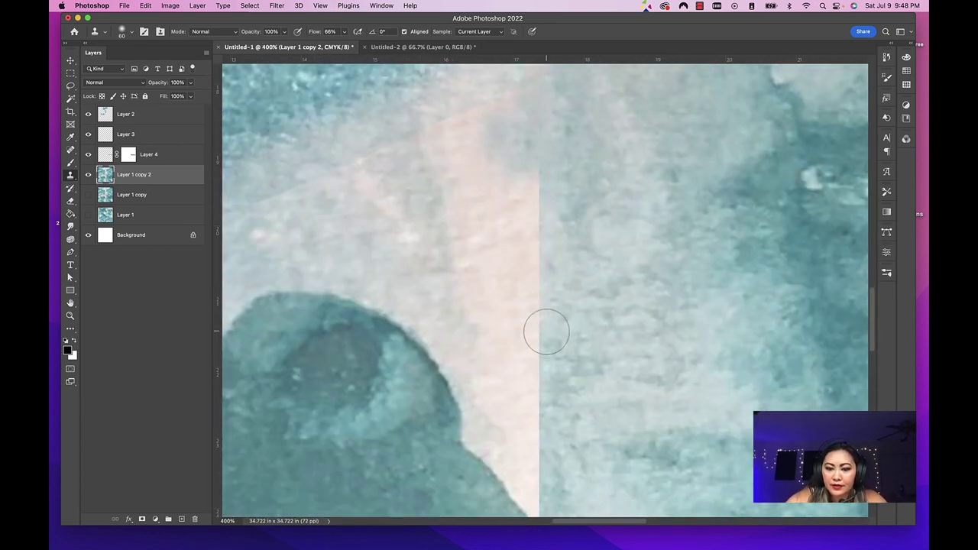
key("super+minus")
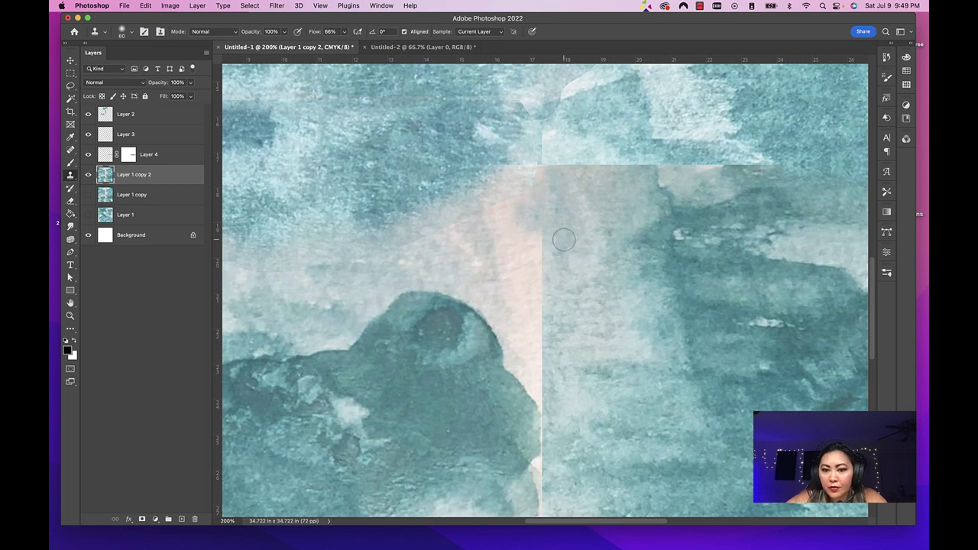
left_click(534, 236)
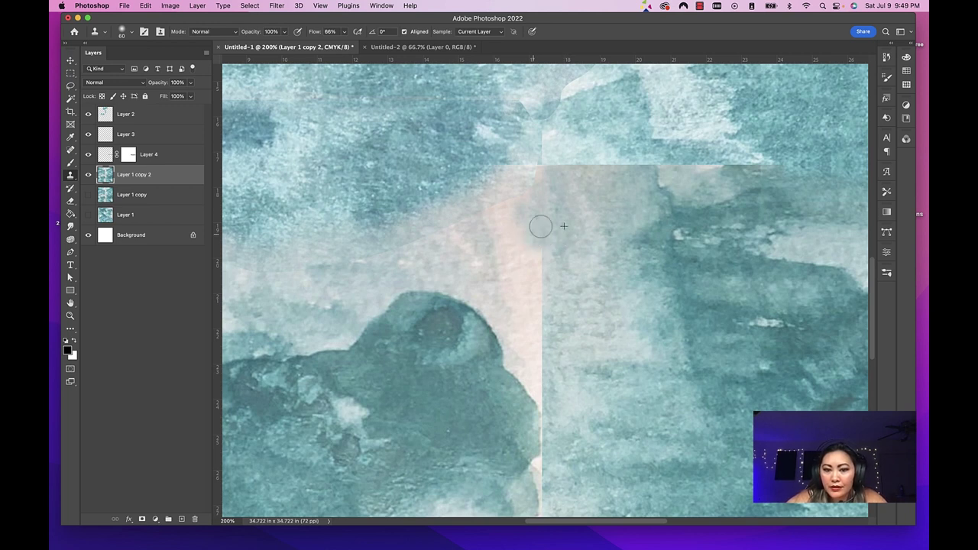
left_click(547, 330)
scroll(547, 330, "down", 2)
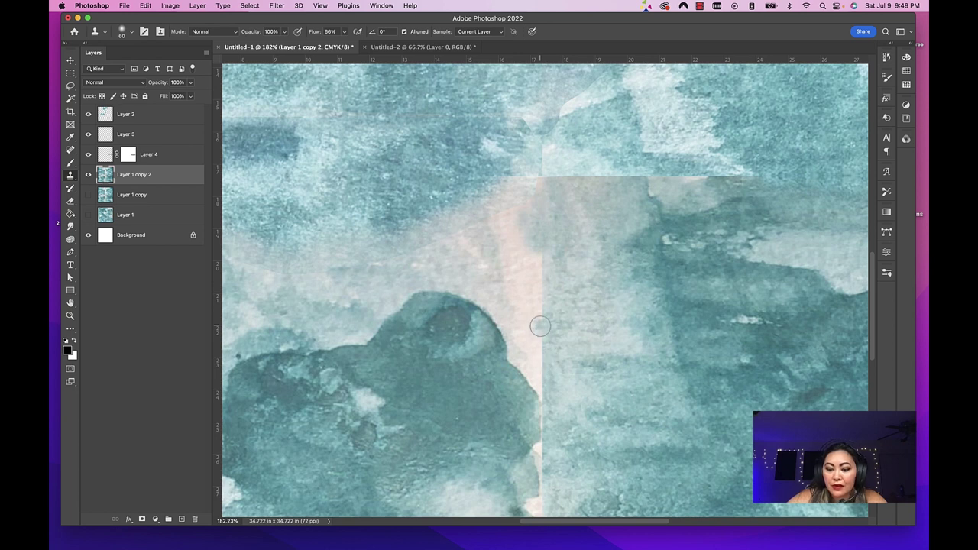
Step: Enlarge the Clone Stamp to 80 and clone the pale texture right of the vertical seam over its pink edge above the dark cloud shape
key("bracketright")
key("bracketright")
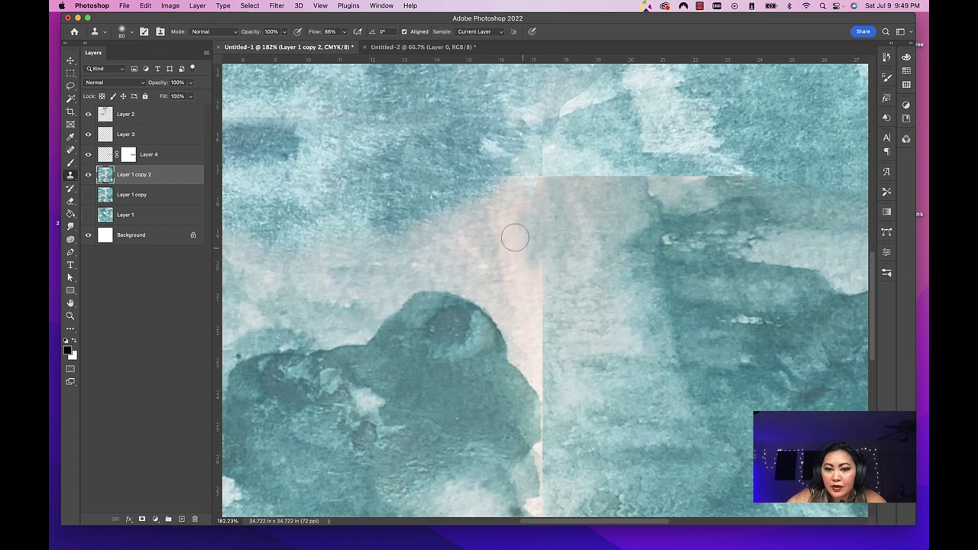
left_click(567, 272, "alt")
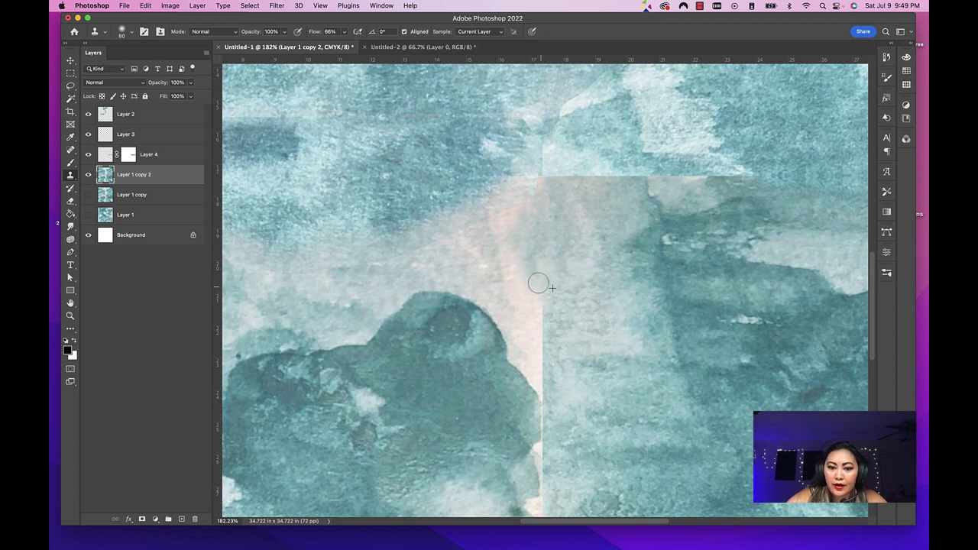
left_click_drag(528, 280, 545, 262)
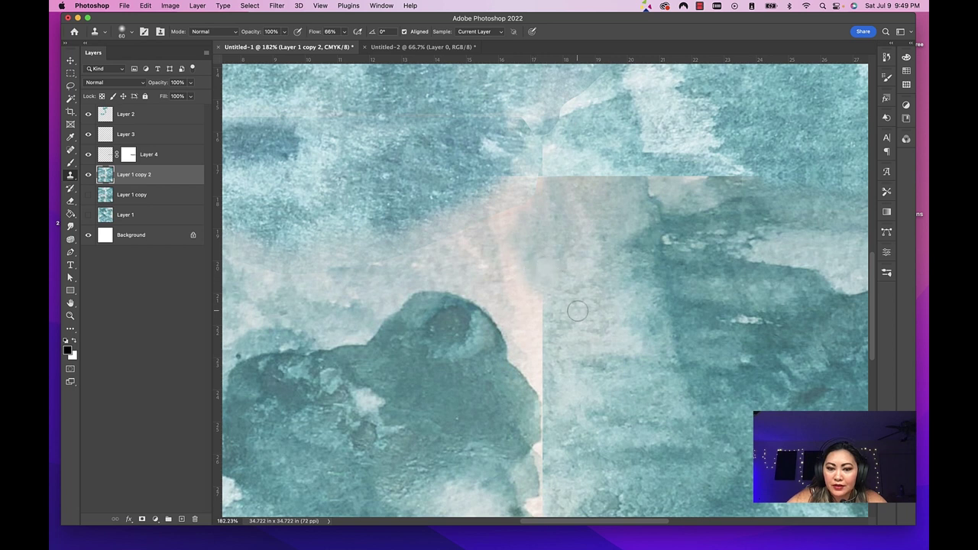
Step: Continue down the vertical seam beside the dark cloud's rounded top, resampling nearby pale texture with a size 60 Clone Stamp to blend the edge
left_click(564, 282, "alt")
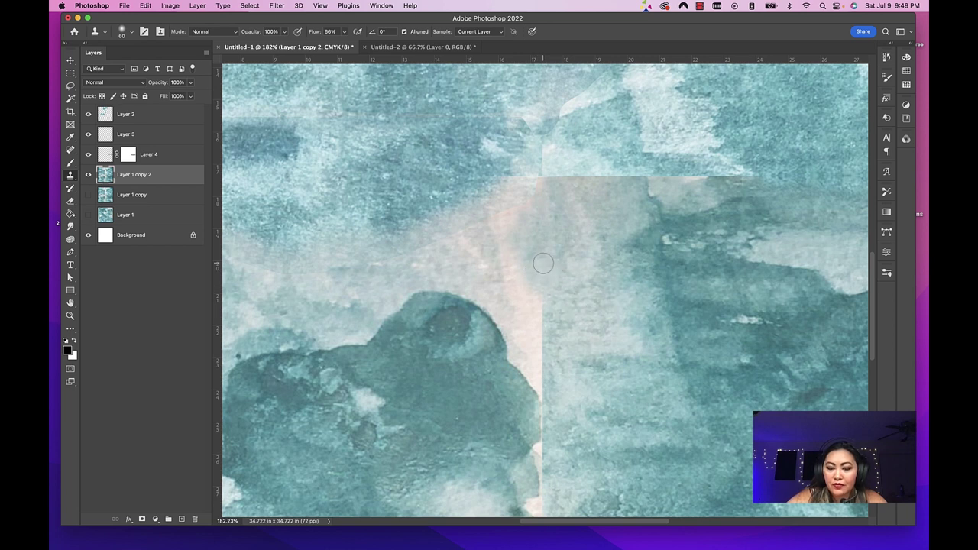
scroll(606, 390, "down", 1)
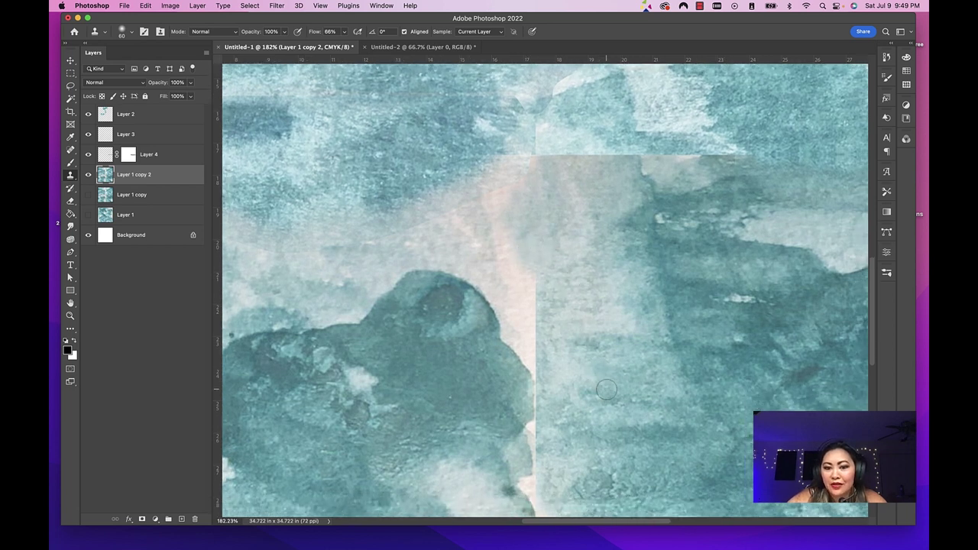
left_click(554, 291, "alt")
mouse_move(534, 285)
left_mouse_down()
mouse_move(530, 273)
mouse_move(512, 273)
left_mouse_up()
left_click(572, 307)
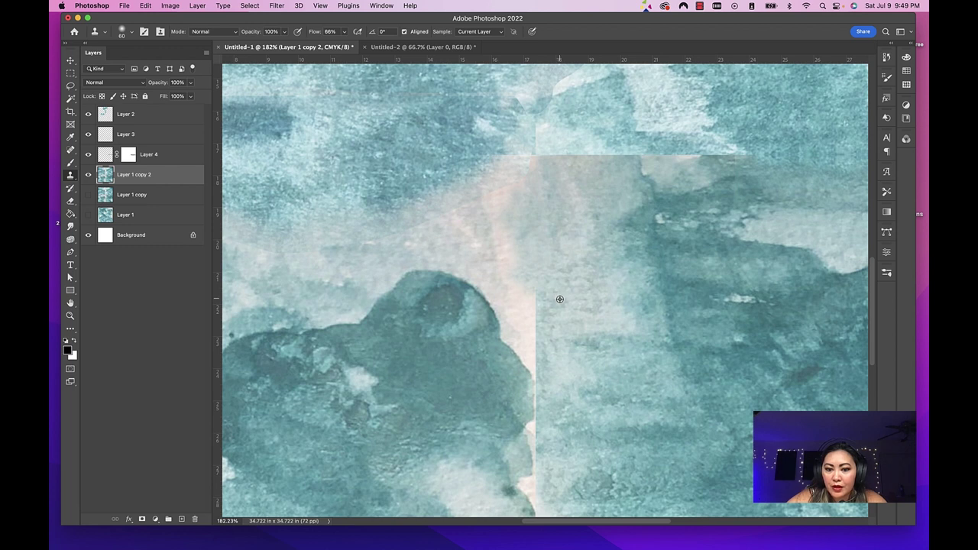
left_click(559, 299, "alt")
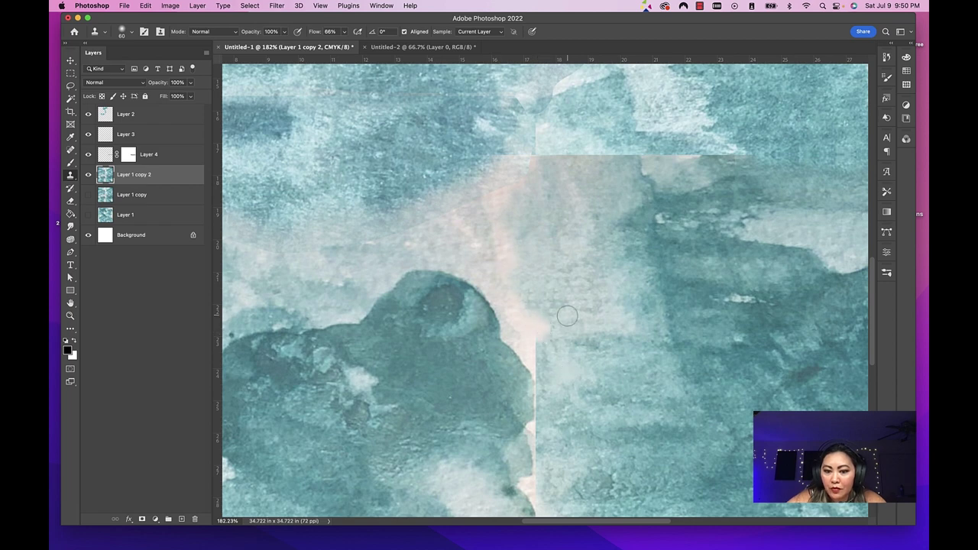
Step: Clone pale and dark teal paint across the vertical seam beside the dark cloud's right edge to extend the cloud past the seam
scroll(565, 319, "down", 1)
scroll(565, 318, "down", 1)
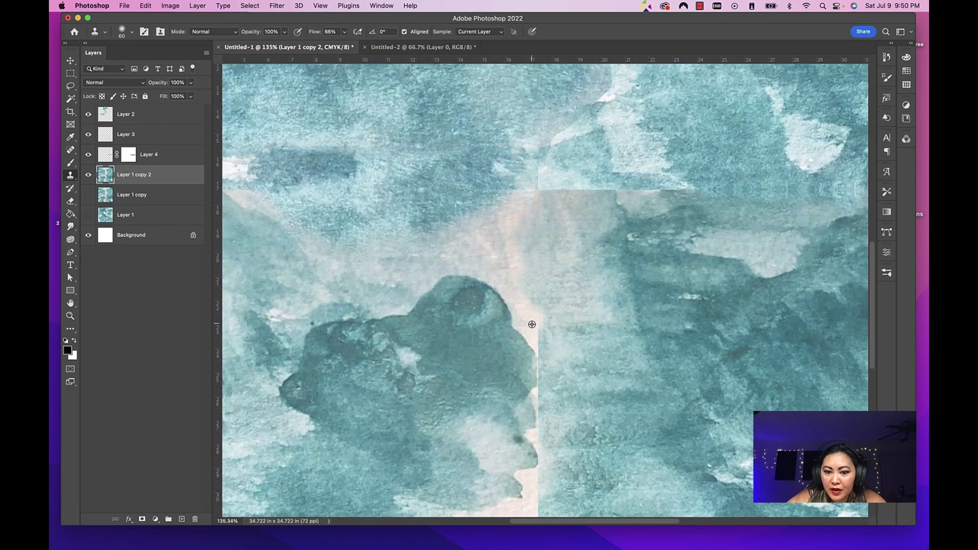
left_click(535, 324, "alt")
left_click_drag(535, 328, 537, 353)
left_click_drag(527, 314, 534, 371)
scroll(534, 372, "down", 3)
left_click_drag(528, 302, 528, 290)
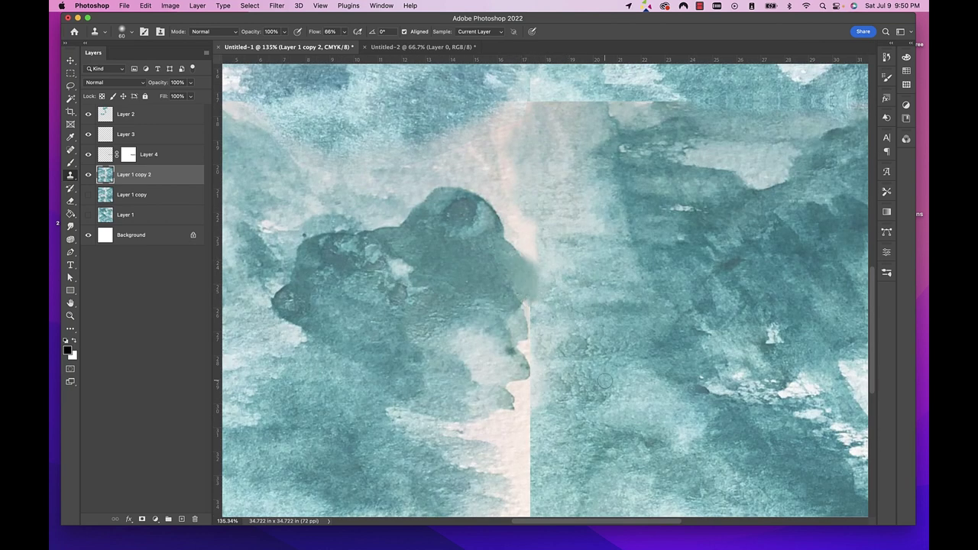
Step: Clone teal texture over the vertical seam beside the dark cloud's lower right edge with a size 35 Clone Stamp
scroll(511, 261, "down", 3)
key("super+equal")
mouse_move(523, 188)
left_mouse_down()
mouse_move(533, 216)
mouse_move(519, 252)
left_mouse_up()
scroll(519, 252, "down", 2)
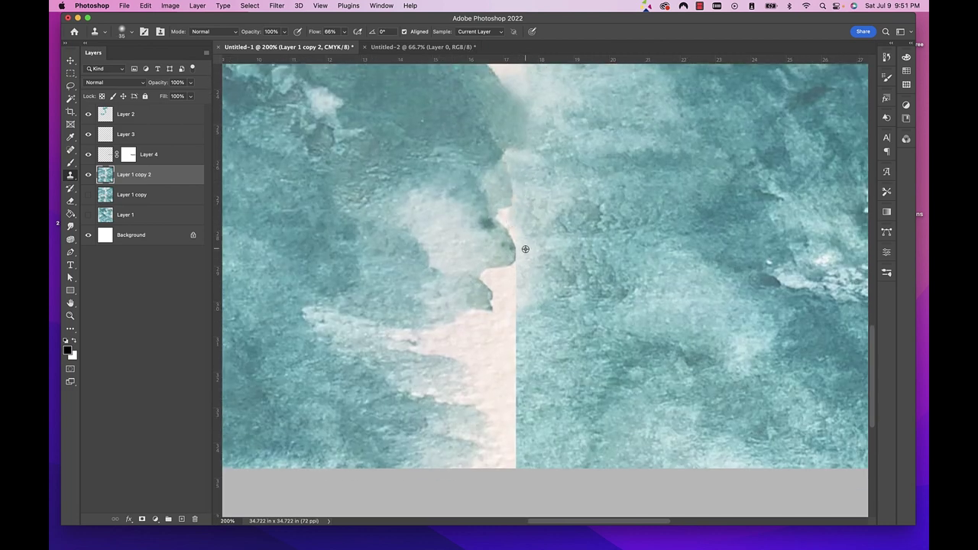
scroll(571, 395, "down", 2)
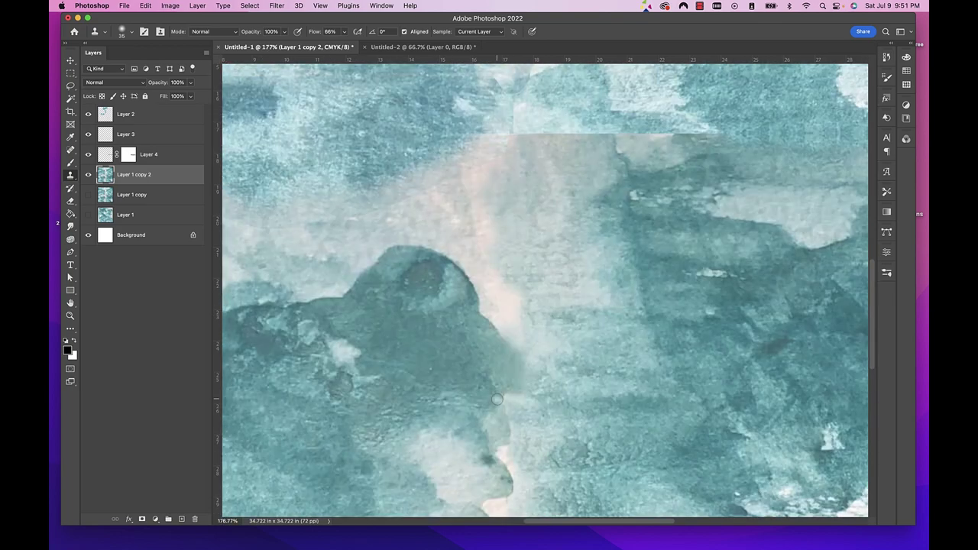
Step: Copy a rectangular patch of teal texture onto a new layer covering the lowest stretch of the vertical seam
key("m")
left_click_drag(541, 395, 479, 301)
key("ctrl+j")
key("ctrl+d")
Step: Add a layer mask to the patch and paint black along its edges with a size 35 brush to blend it
left_click(141, 519)
key("b")
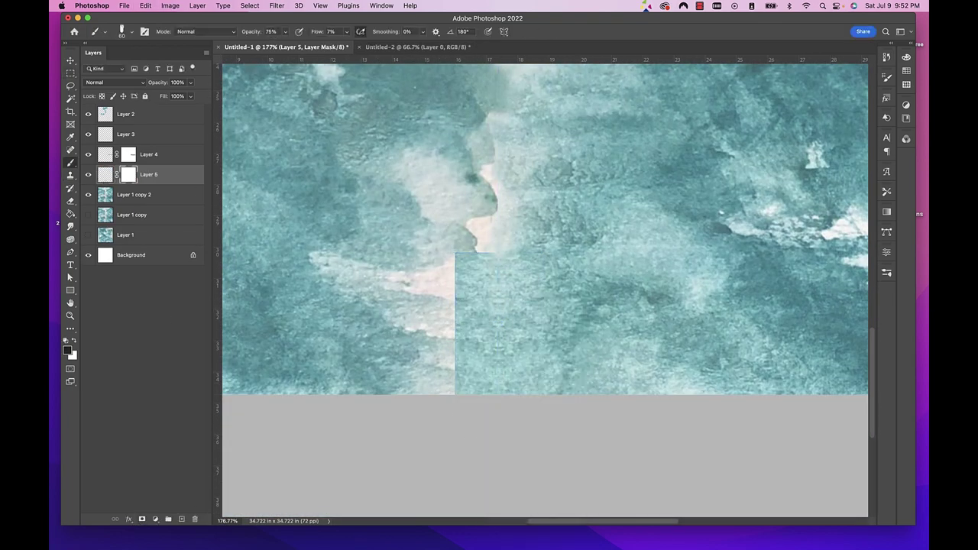
mouse_move(464, 248)
left_mouse_down()
mouse_move(458, 272)
mouse_move(454, 373)
mouse_move(476, 399)
mouse_move(459, 405)
mouse_move(461, 353)
mouse_move(446, 309)
mouse_move(462, 267)
left_mouse_up()
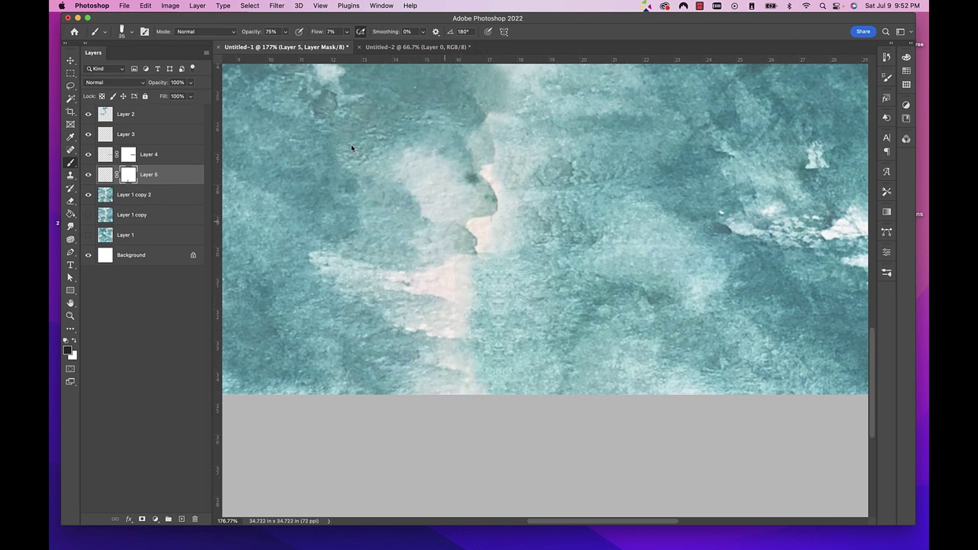
Step: Merge Layer 1 copy 2 with all the patch layers above it, then toggle the merged layer's visibility to compare
scroll(459, 271, "down", 5)
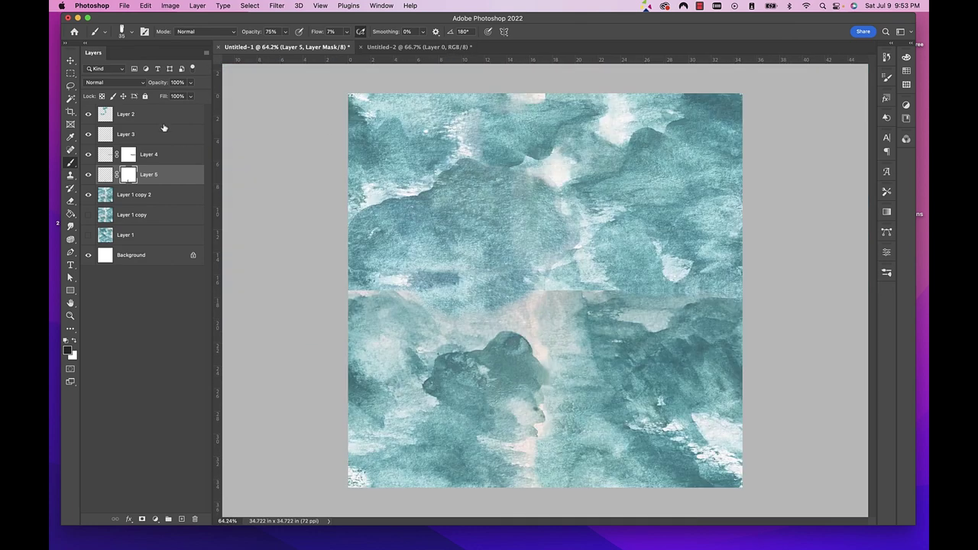
left_click(164, 115, "shift")
key("ctrl+e")
left_click(153, 133, "shift")
key("ctrl+e")
left_click(88, 114)
left_click(88, 114)
Step: Clone texture over the horizontal seam near the tile's left edge with a size 35 Clone Stamp
scroll(579, 257, "up", 3)
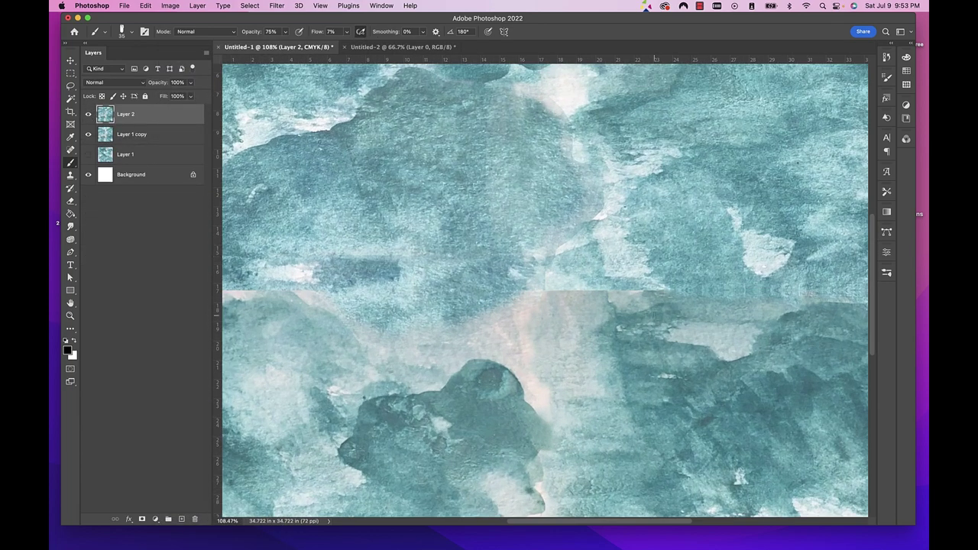
scroll(535, 306, "left", 5)
key("s")
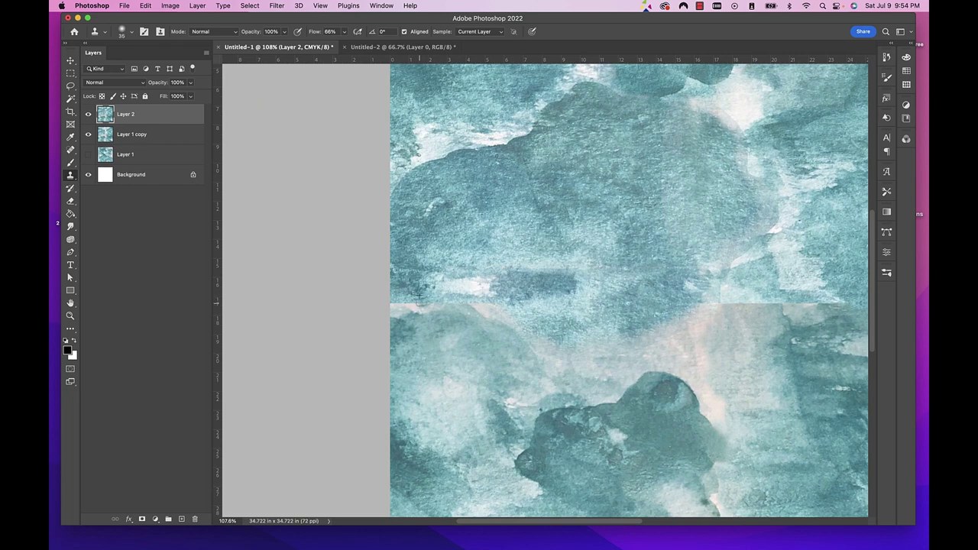
scroll(418, 301, "up", 3)
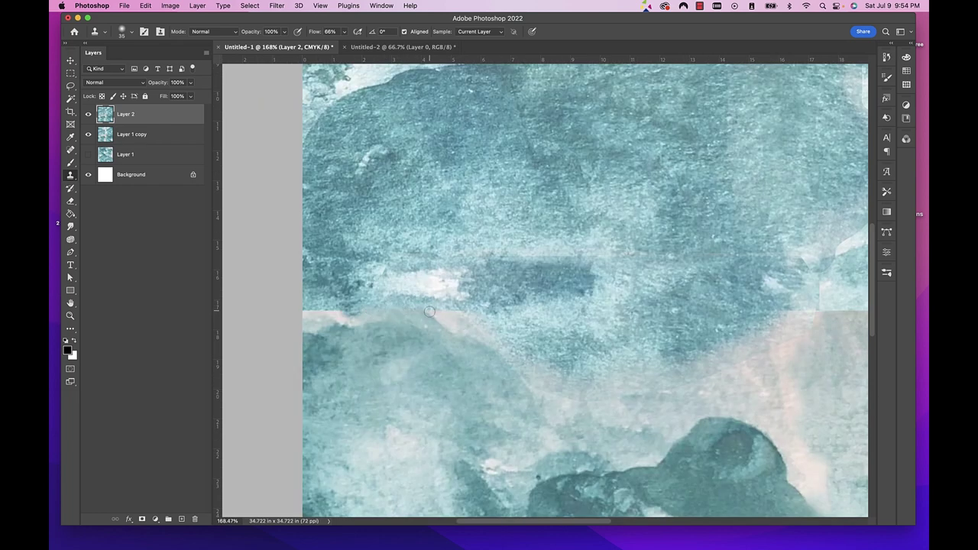
left_click_drag(336, 314, 304, 312)
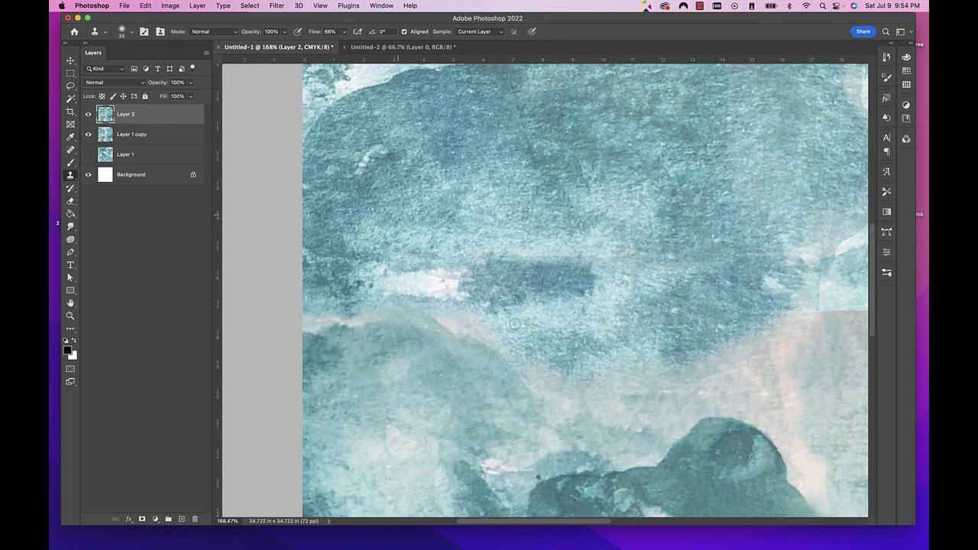
Step: Enlarge the Clone Stamp to 45 and clone nearby paint over the horizontal seam from the tile's center toward its right edge
scroll(515, 324, "down", 3)
scroll(501, 269, "right", 2)
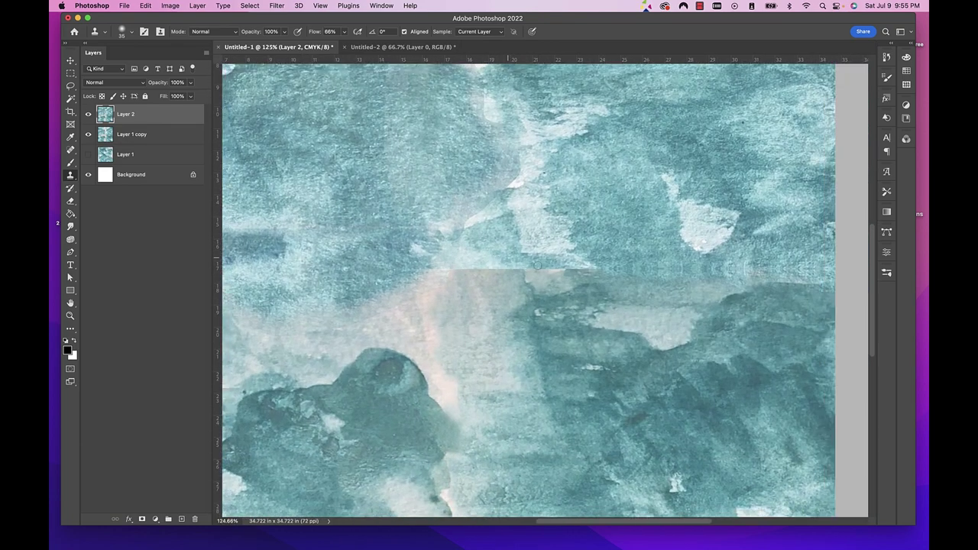
scroll(537, 265, "right", 1)
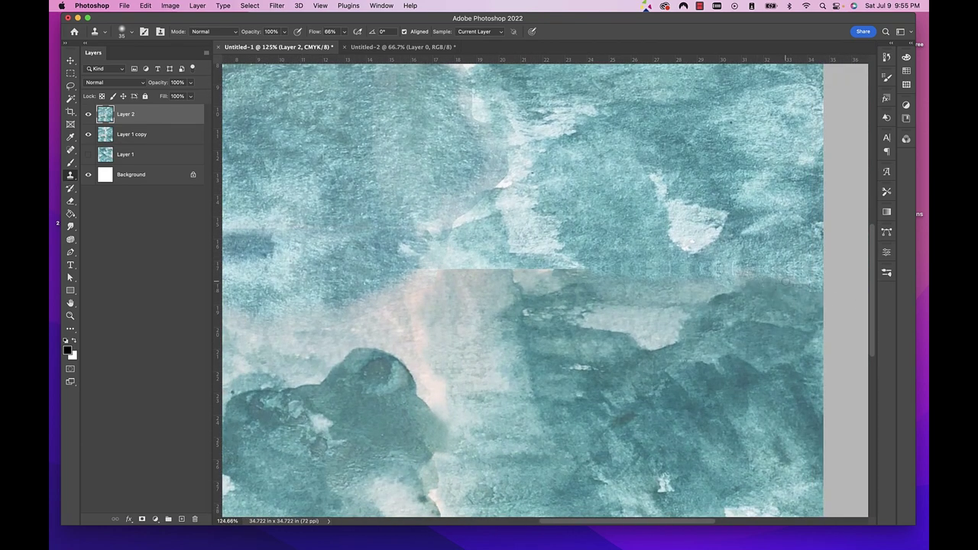
scroll(785, 283, "up", 2)
scroll(784, 282, "left", 1)
key("bracketright")
key("bracketright")
key("bracketright")
key("bracketright")
key("bracketright")
key("bracketleft")
key("bracketleft")
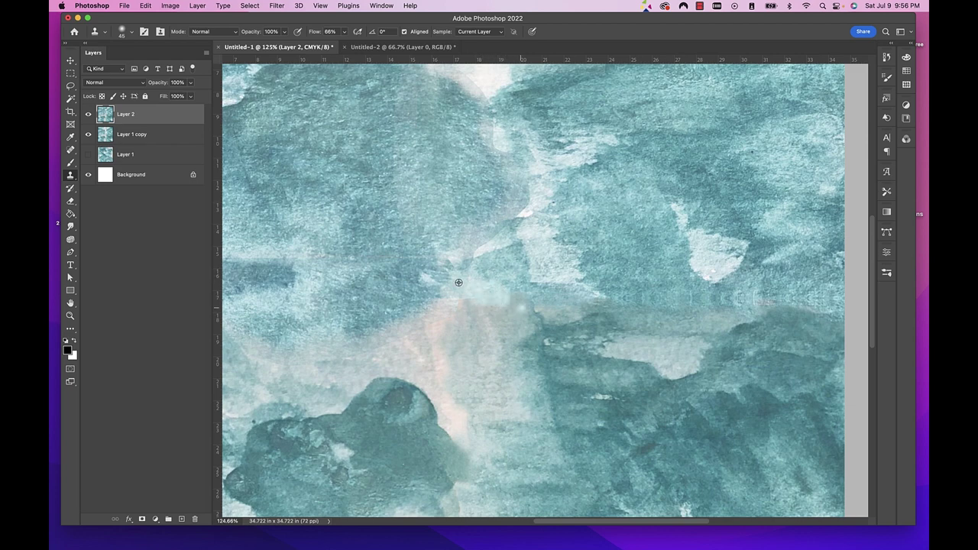
Step: Place a lassoed patch of teal texture on a new layer and transform it to cover the horizontal seam near the center
key("l")
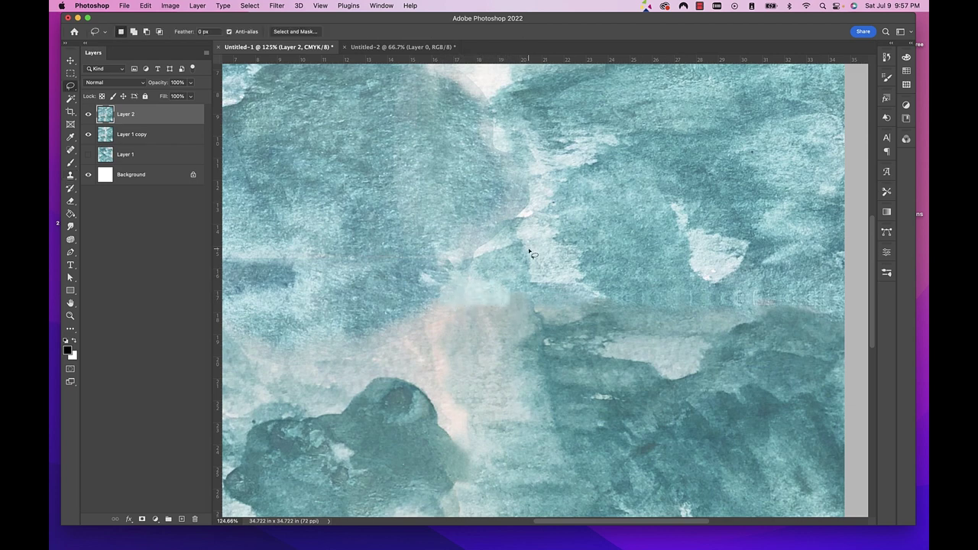
key("super+v")
key("super+t")
left_click_drag(556, 246, 585, 281)
key("Return")
Step: Add a mask to the new patch layer and paint its edges with a size 35 brush to blend it into the seam
key("s")
left_click(511, 264)
key("Return")
key("b")
mouse_move(504, 265)
left_mouse_down()
mouse_move(529, 286)
mouse_move(464, 273)
mouse_move(437, 291)
mouse_move(463, 308)
left_mouse_up()
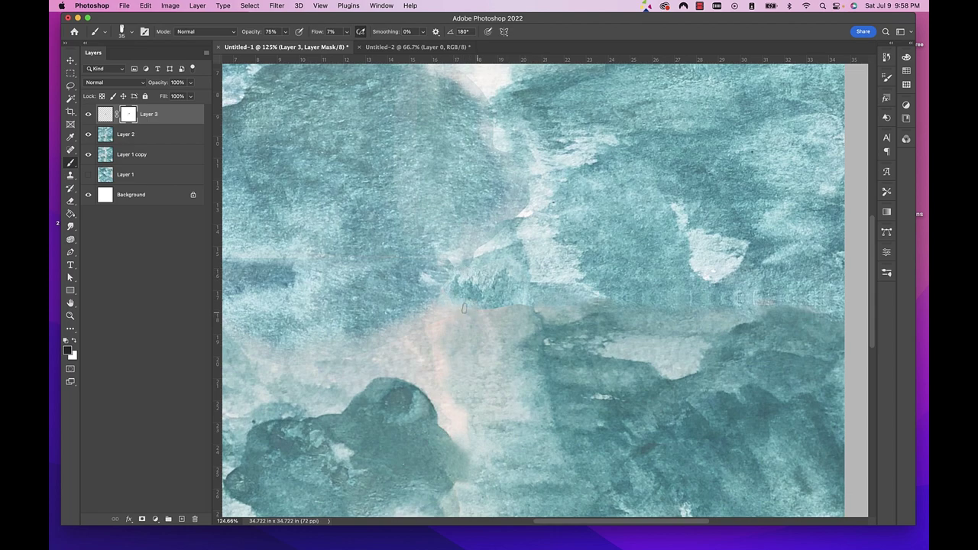
Step: Merge Layer 3 with Layer 2 and retouch the pale patch at the tile's upper edge with a size 45 Clone Stamp
scroll(620, 281, "down", 5)
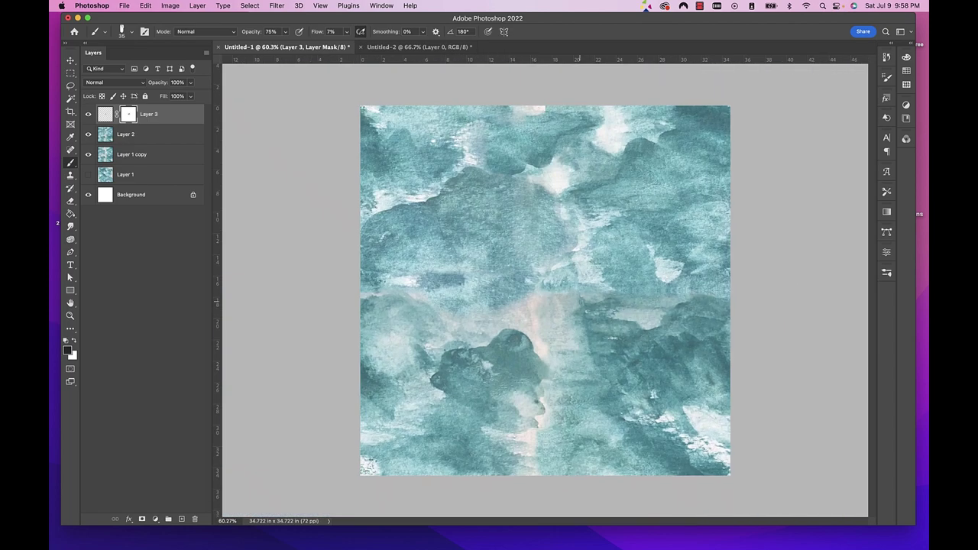
scroll(578, 304, "up", 5)
right_click(174, 114)
left_click(222, 388)
key("s")
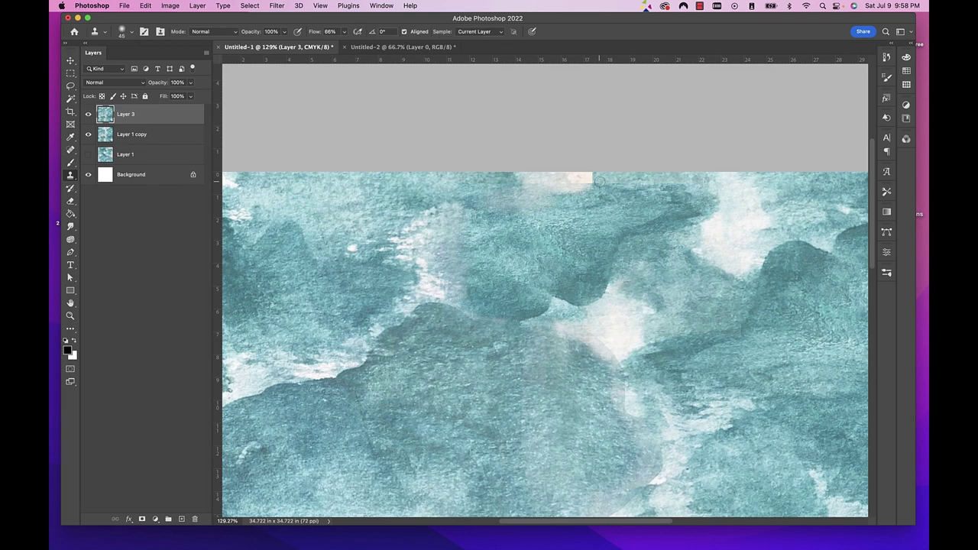
scroll(632, 234, "down", 6)
Step: Define the retouched watercolor tile as a new pattern
key("super+s")
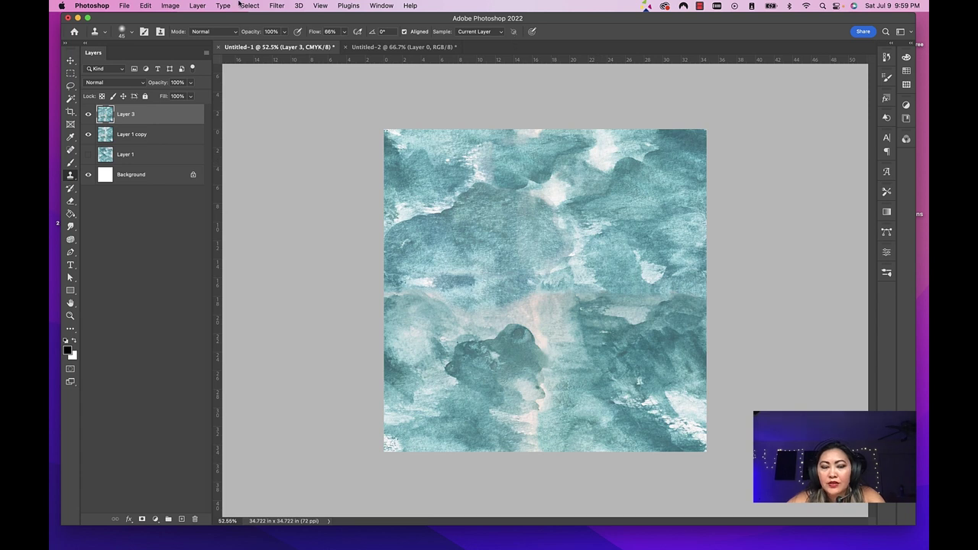
left_click(145, 6)
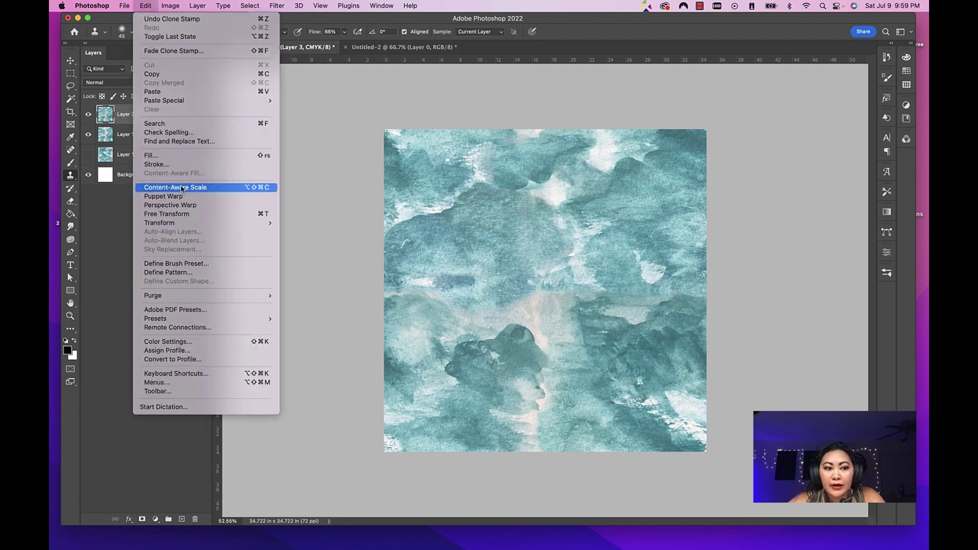
left_click(166, 271)
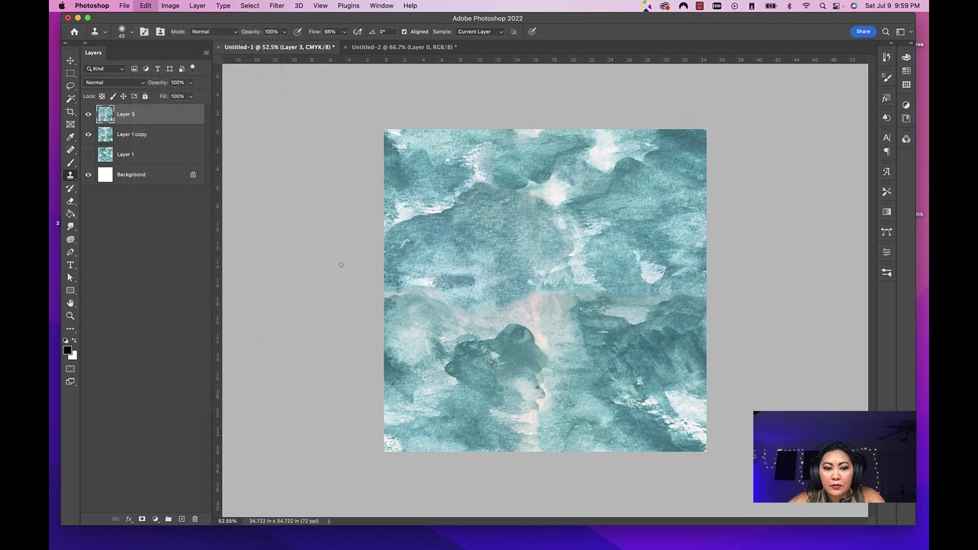
key("Return")
Step: Save the document under the name Pattern Tile as a PSD file
left_click(123, 6)
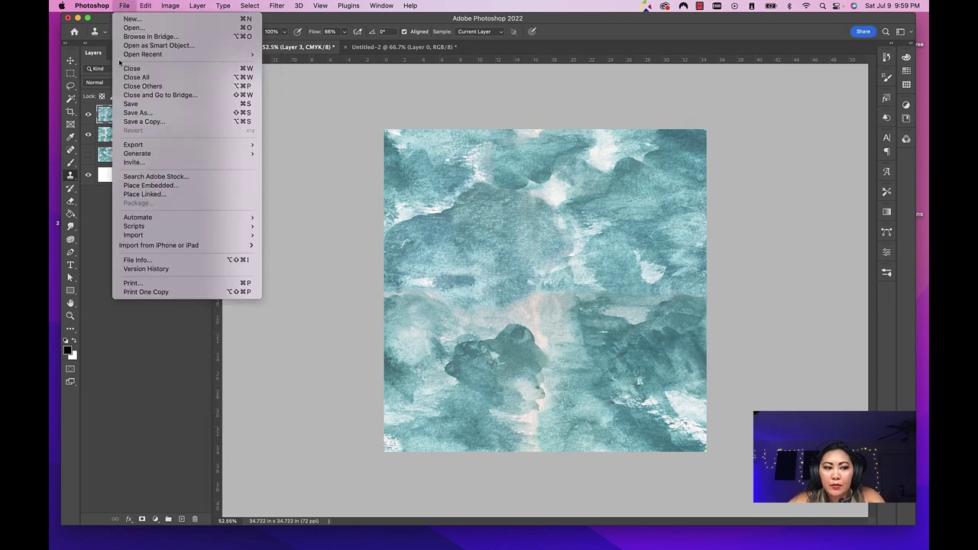
left_click(135, 114)
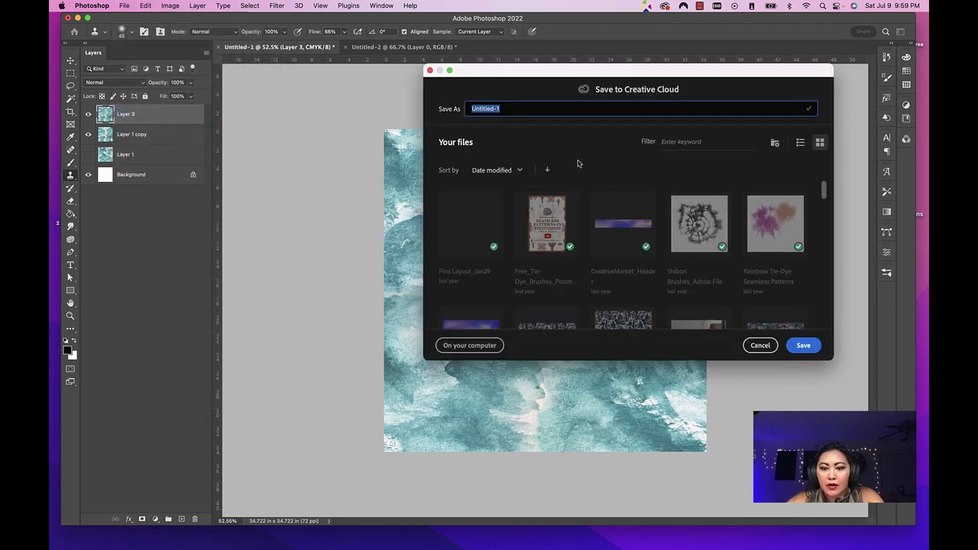
type("Patter")
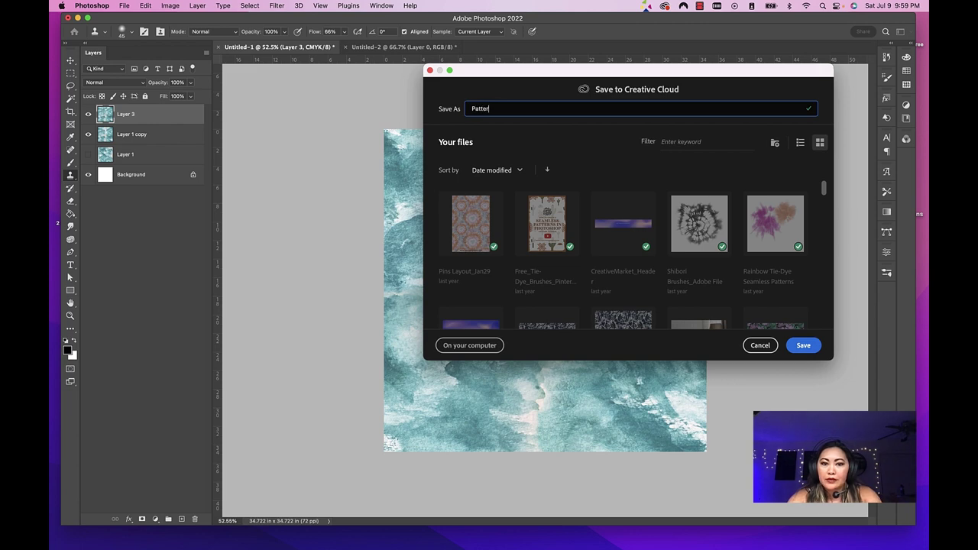
type("n")
key("Return")
key("Return")
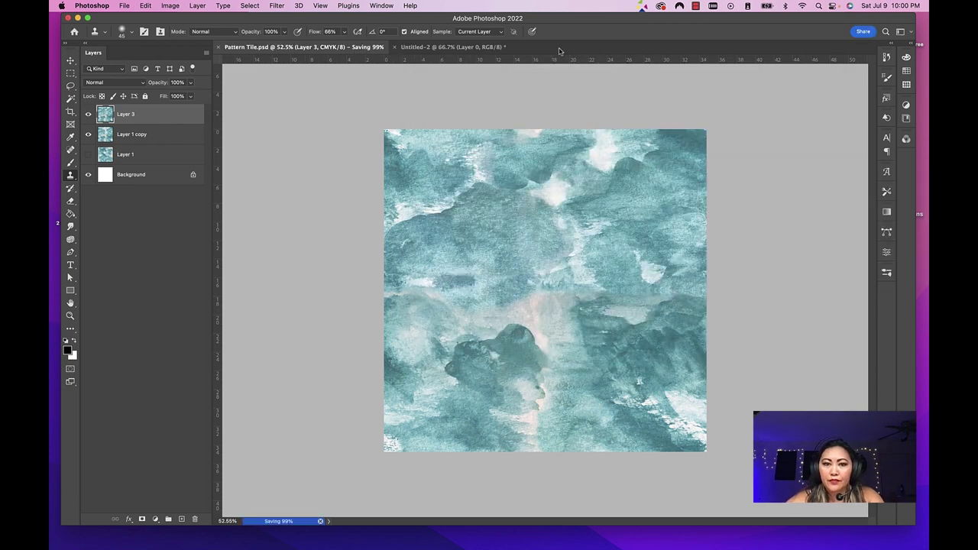
Step: In the Untitled-2 document, replace Layer 0's Pattern Overlay pattern with the newly defined watercolor tile
left_click(452, 47)
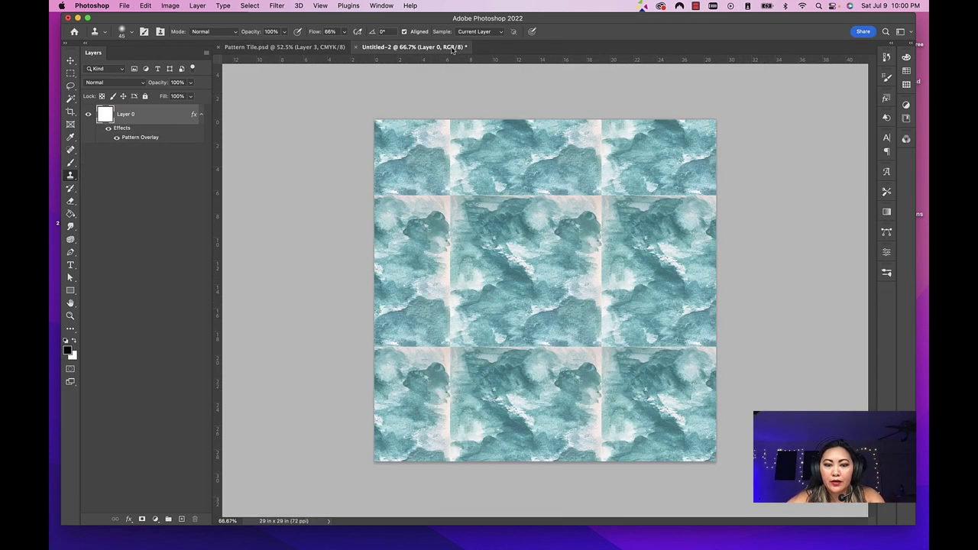
double_click(142, 118)
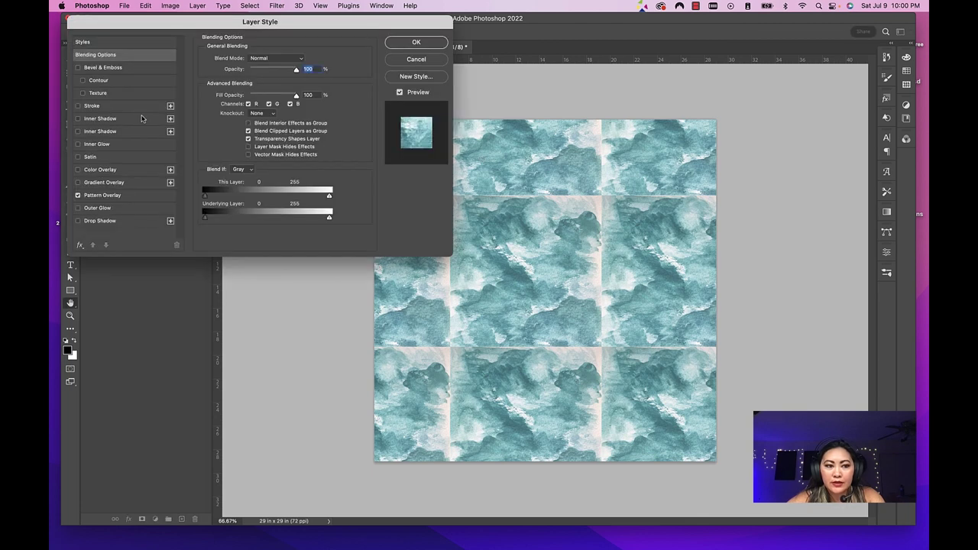
left_click(116, 197)
left_click(268, 93)
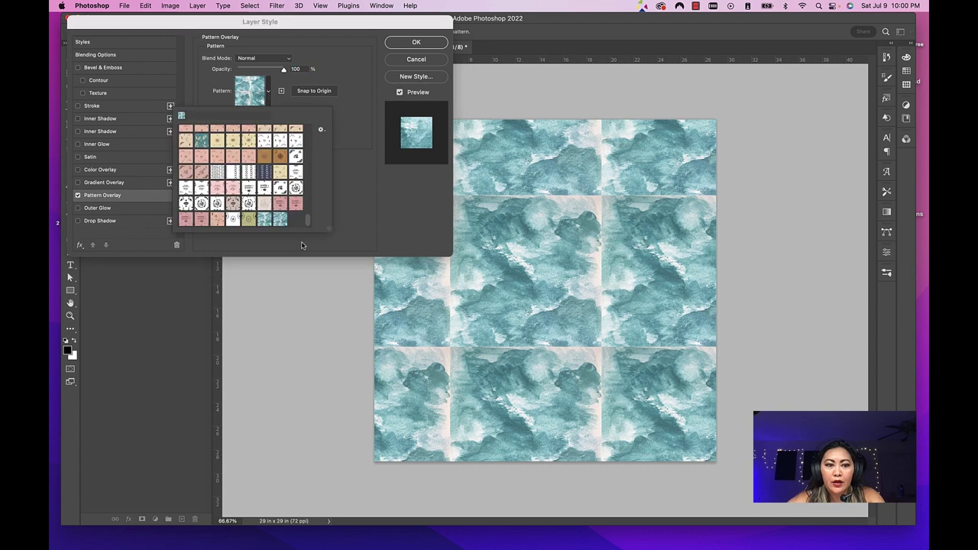
left_click(279, 219)
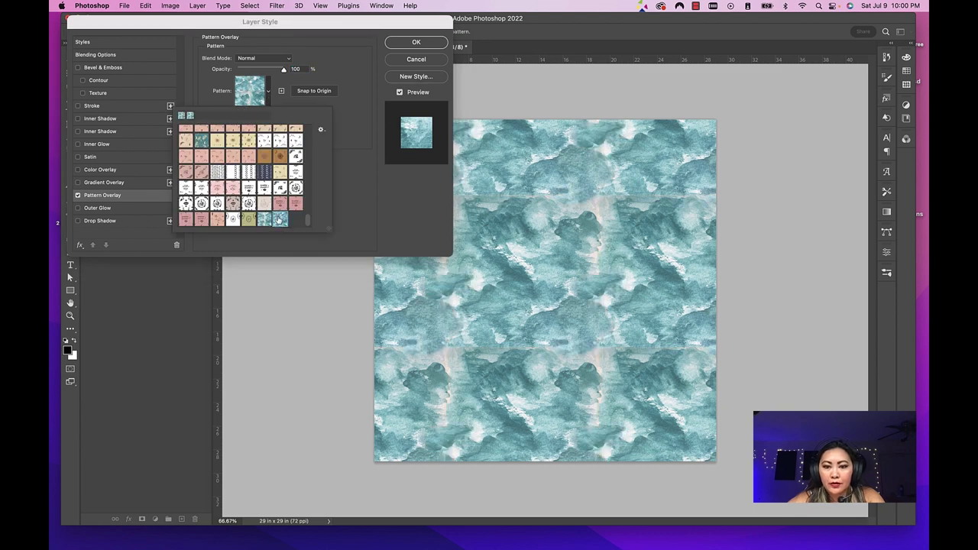
left_click(404, 44)
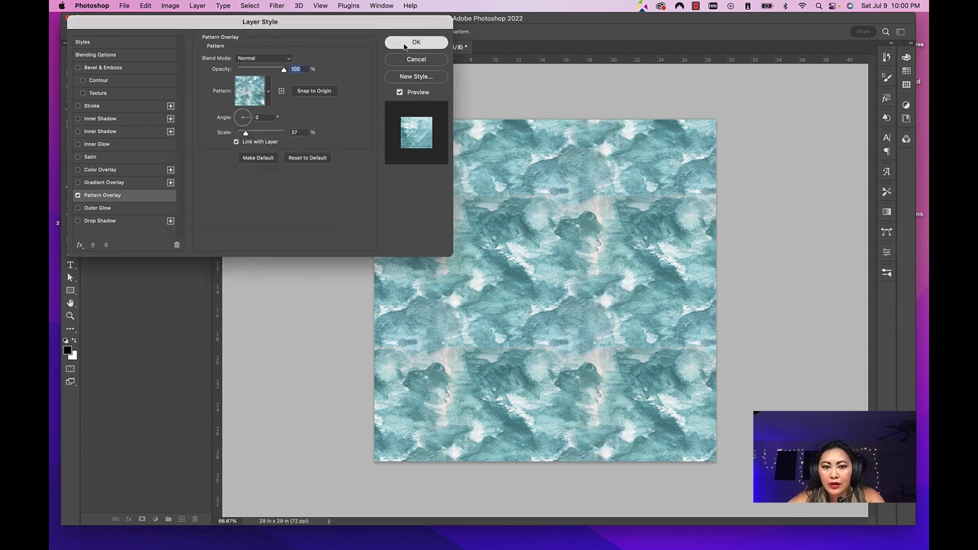
left_click(403, 44)
Step: Examine the repeated pattern for visible seams, marking the pinkish seam junction above the dark cloud with a rectangular selection
scroll(544, 291, "up", 1)
scroll(557, 267, "up", 3)
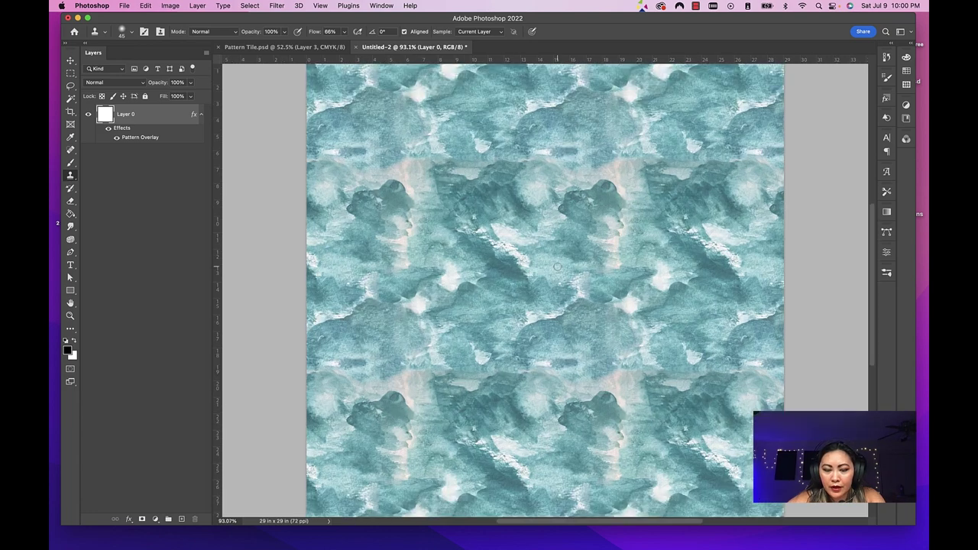
scroll(557, 266, "down", 3)
scroll(557, 267, "down", 2)
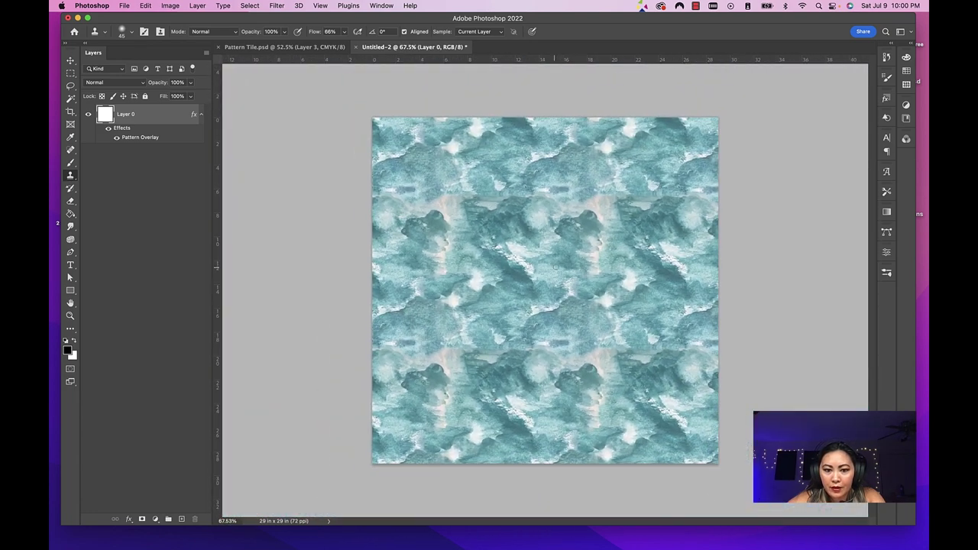
key("m")
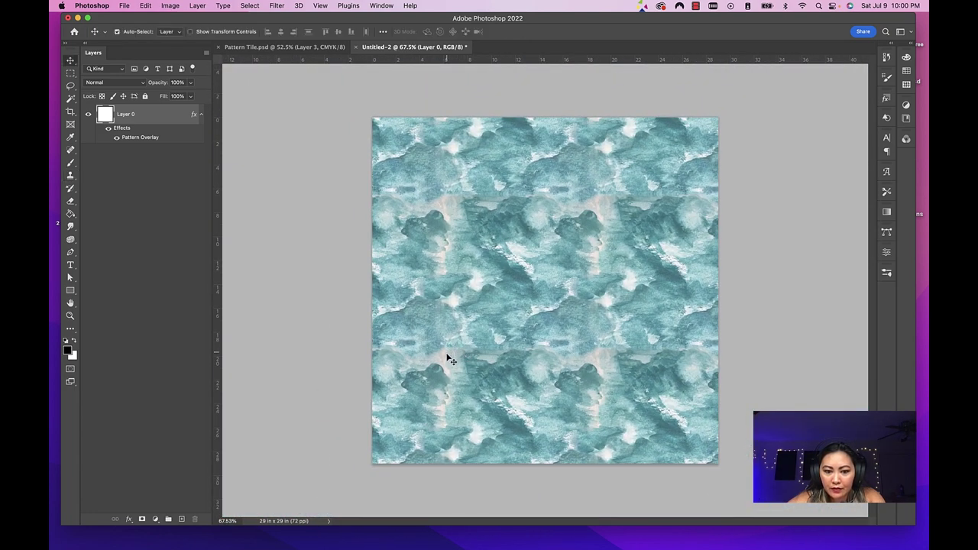
scroll(446, 352, "up", 3)
left_click_drag(441, 305, 539, 388)
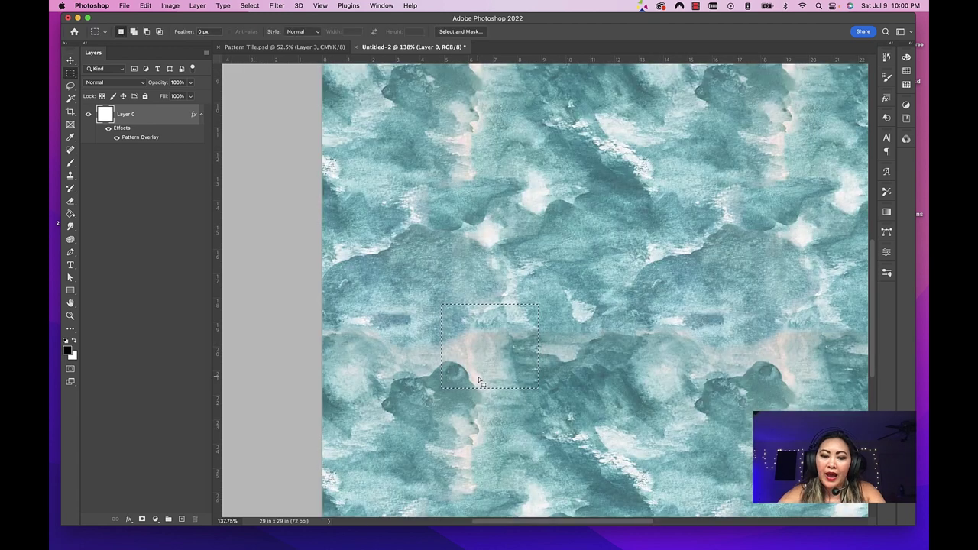
scroll(490, 329, "up", 3)
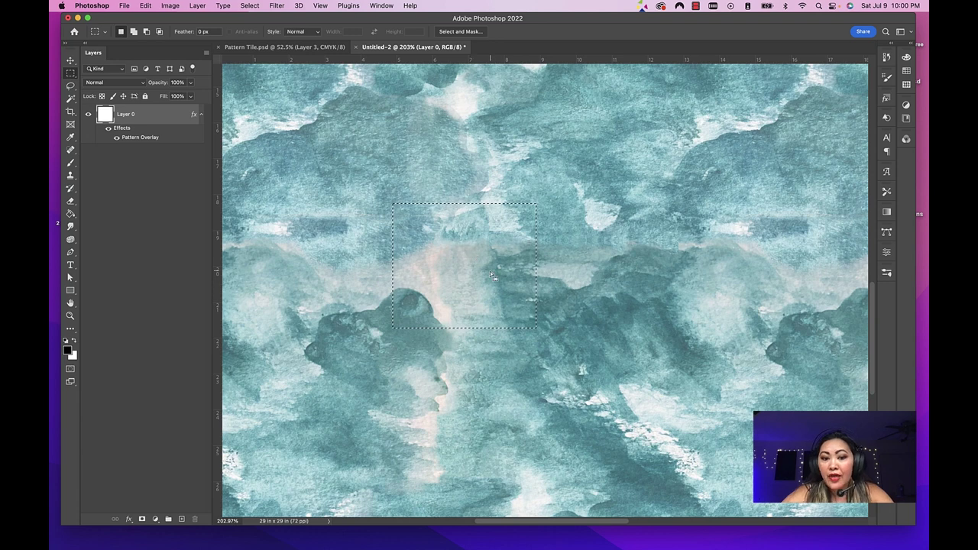
Step: Inspect the horizontal seam between neighboring repeats with another rectangular selection, then deselect and fit the whole pattern in view
scroll(489, 272, "down", 3)
scroll(489, 277, "right", 3)
scroll(490, 277, "up", 2)
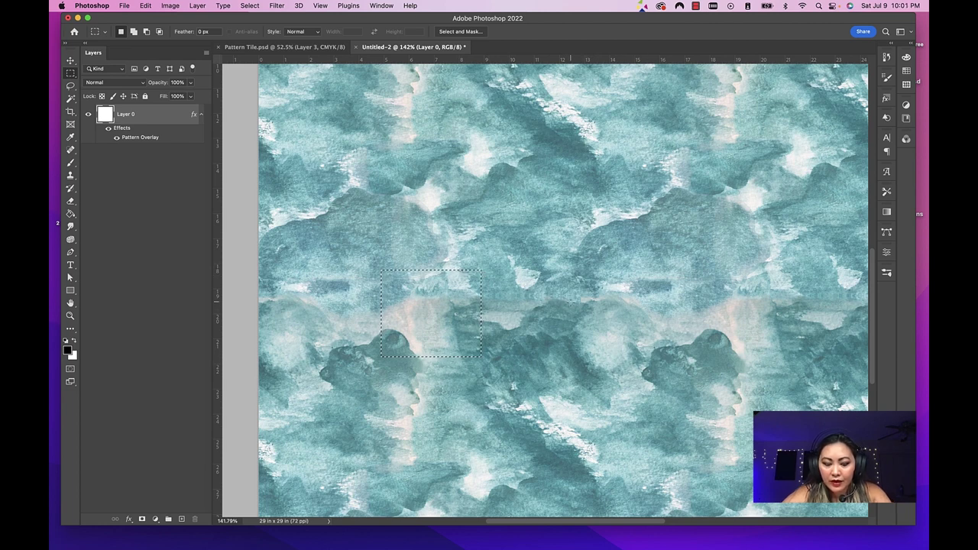
left_click_drag(568, 291, 668, 396)
key("super+d")
key("super+0")
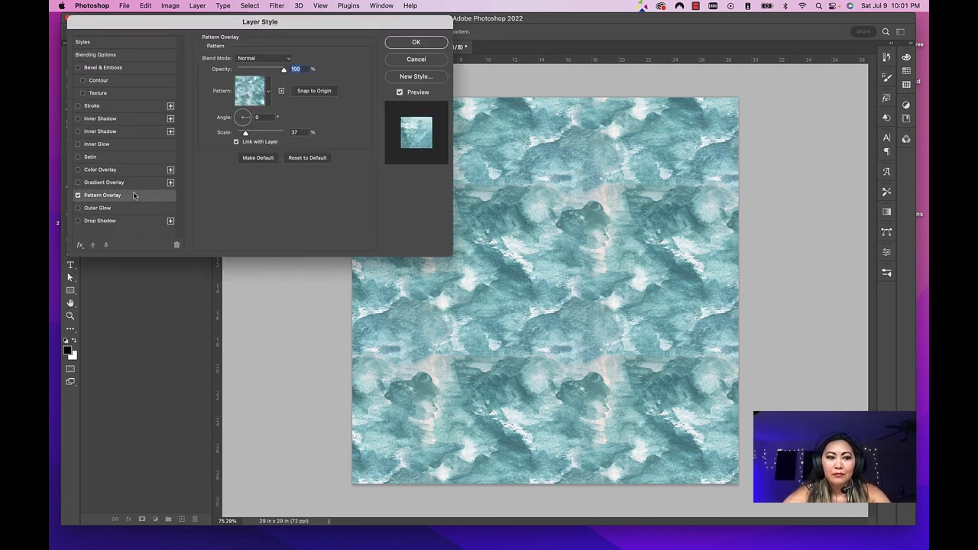
Step: Set the scale of Layer 0's Pattern Overlay to 21% and apply the layer style
left_click_drag(245, 134, 242, 134)
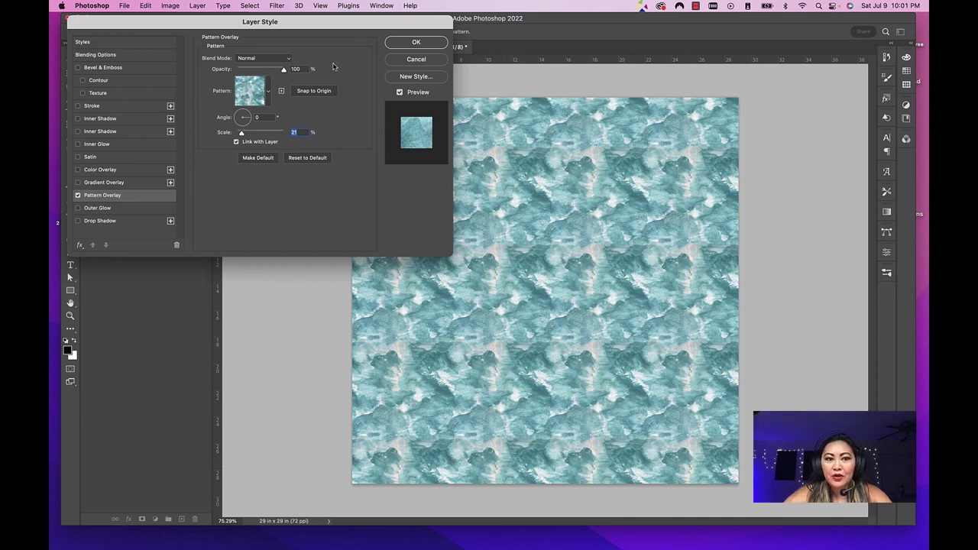
left_click(413, 44)
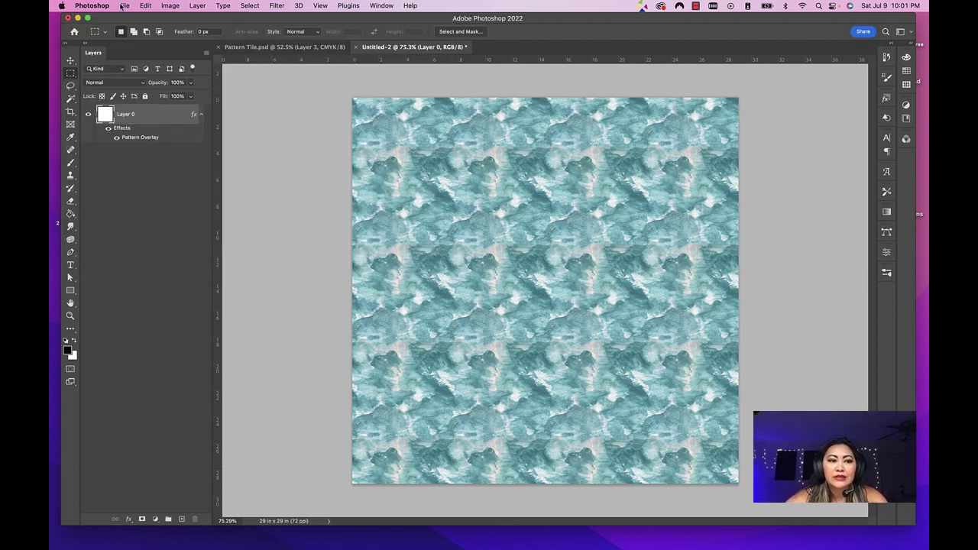
left_click(122, 6)
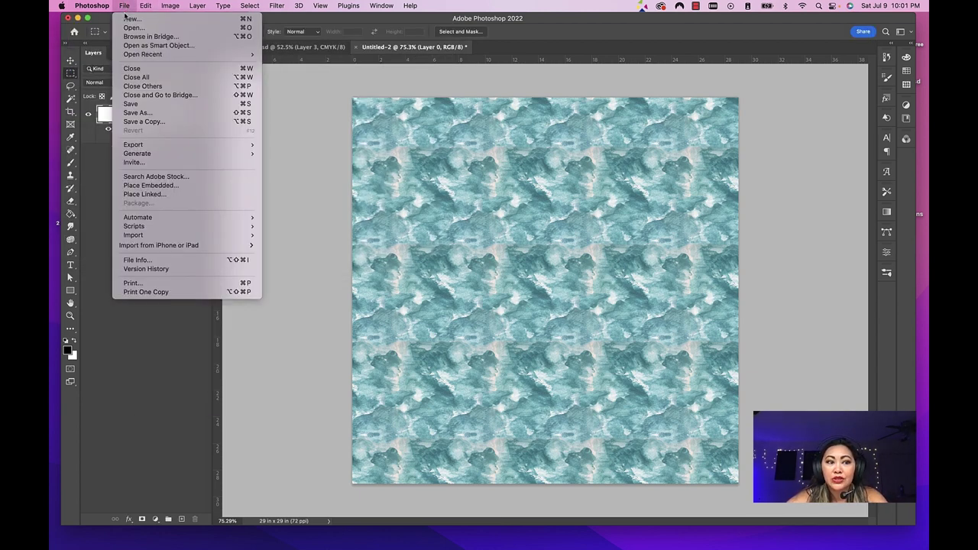
left_click(425, 267)
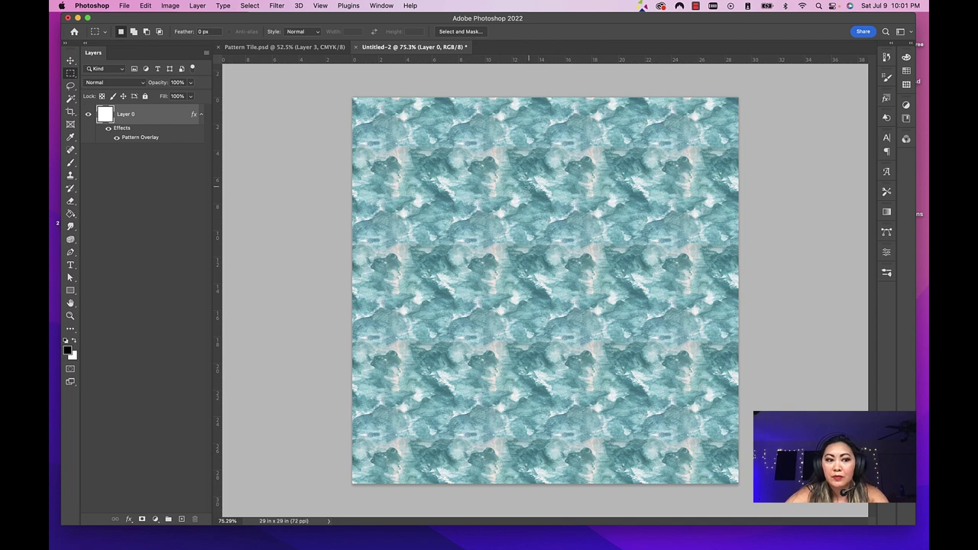
Step: In Pattern Tile.psd, lasso the pale cloud shape near the tile's left edge on Layer 3 and copy it onto a new layer
left_click(261, 48)
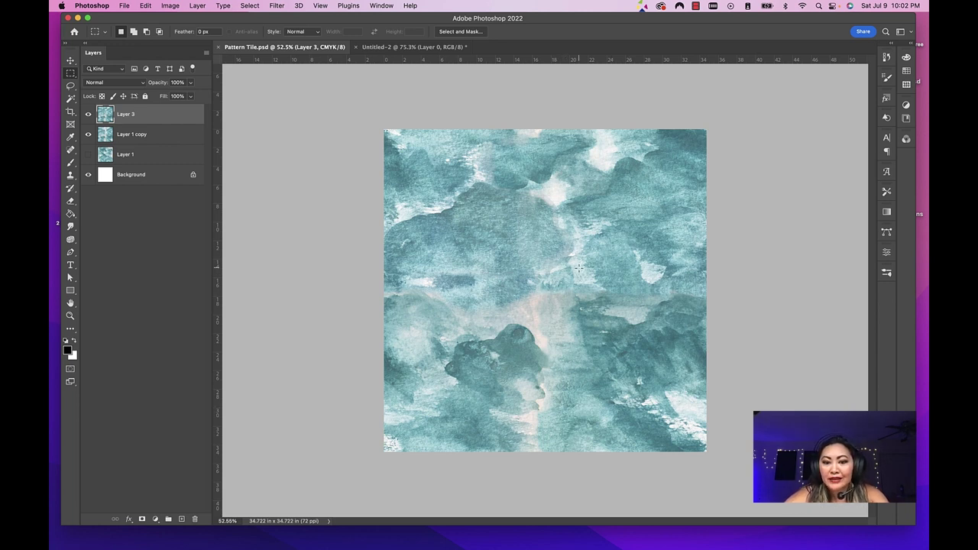
key("v")
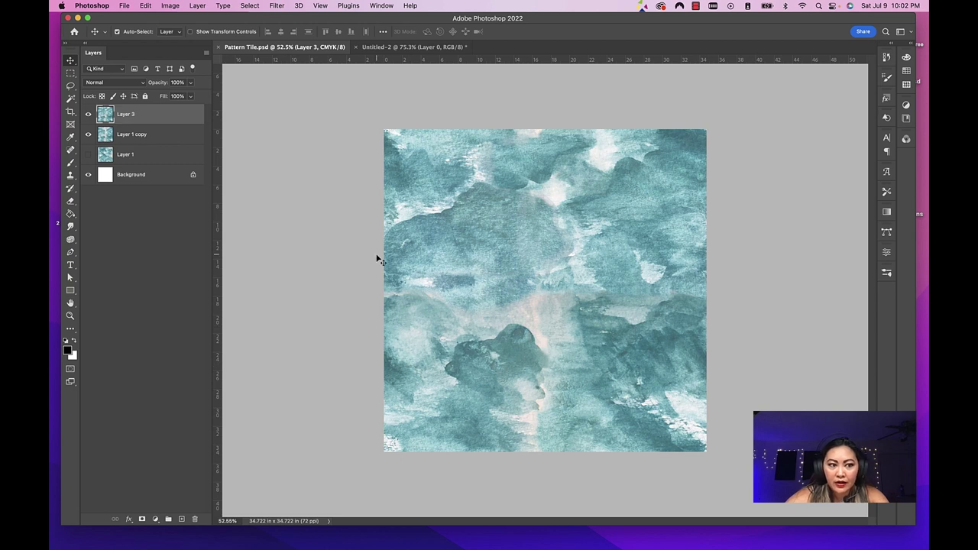
key("l")
mouse_move(452, 304)
left_mouse_down()
mouse_move(430, 284)
mouse_move(398, 297)
mouse_move(389, 359)
mouse_move(427, 379)
mouse_move(443, 365)
mouse_move(466, 330)
mouse_move(455, 301)
left_mouse_up()
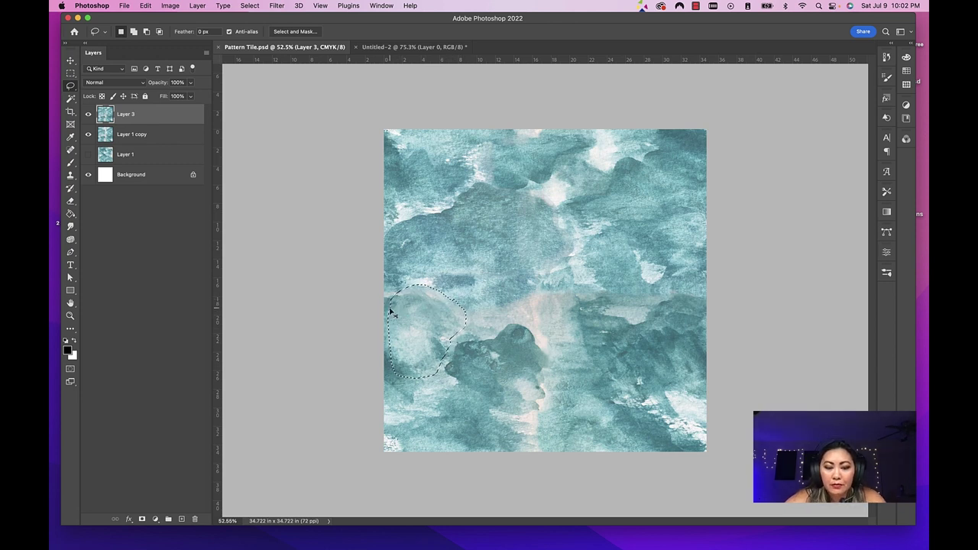
key("super+v")
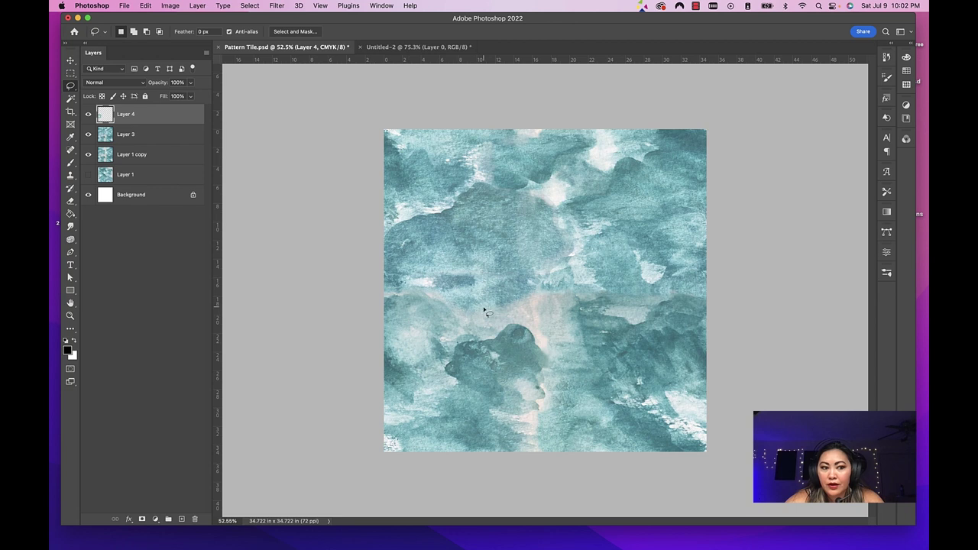
Step: Move the copied patch over the pinkish seam junction above the dark cloud, then rotate and resize it to cover the spot
key("v")
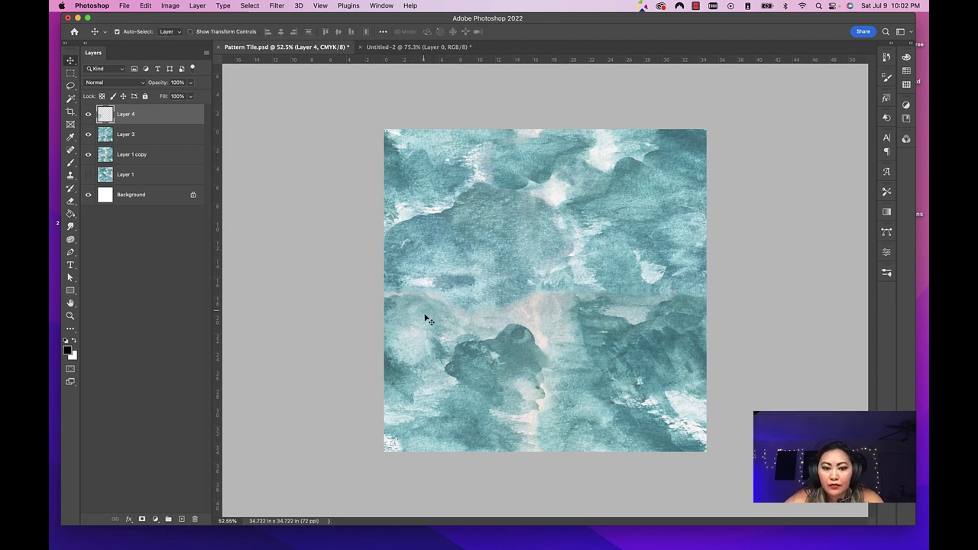
left_click_drag(426, 324, 563, 301)
key("super+t")
left_click_drag(640, 286, 650, 393)
left_click_drag(586, 368, 557, 343)
left_click_drag(517, 374, 527, 353)
left_click_drag(597, 266, 565, 282)
key("Return")
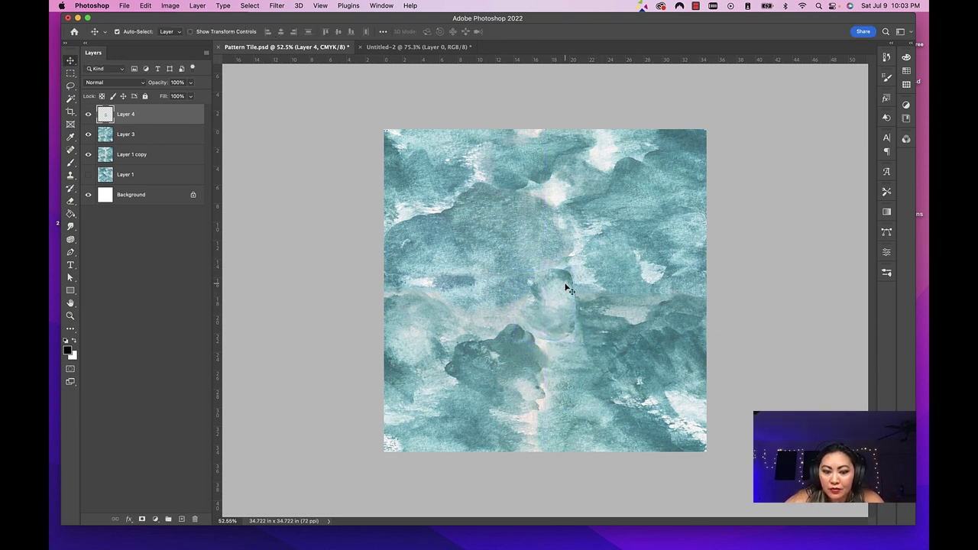
Step: Add a layer mask to the patch layer and brush away the patch's hard edges with the Brush at 100% opacity
left_click(141, 520)
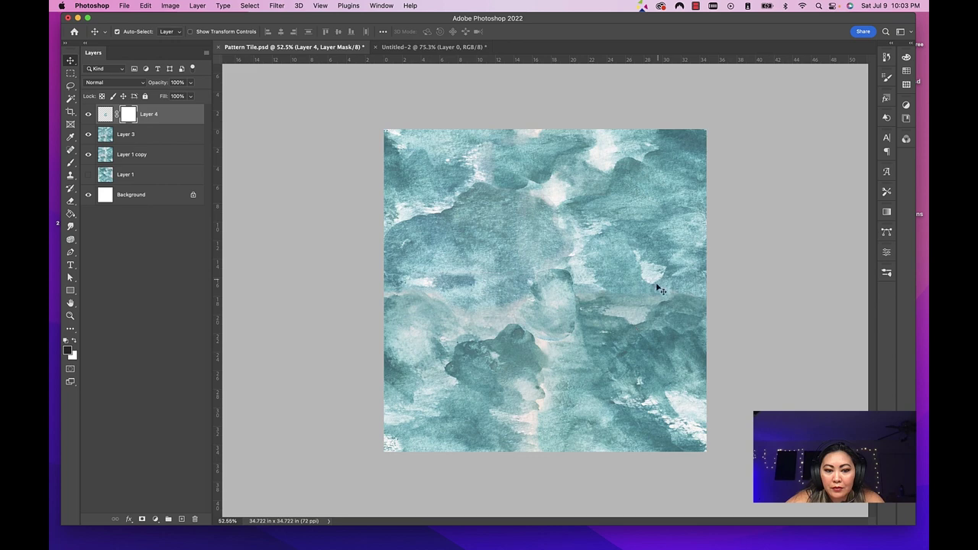
key("b")
scroll(550, 263, "up", 3)
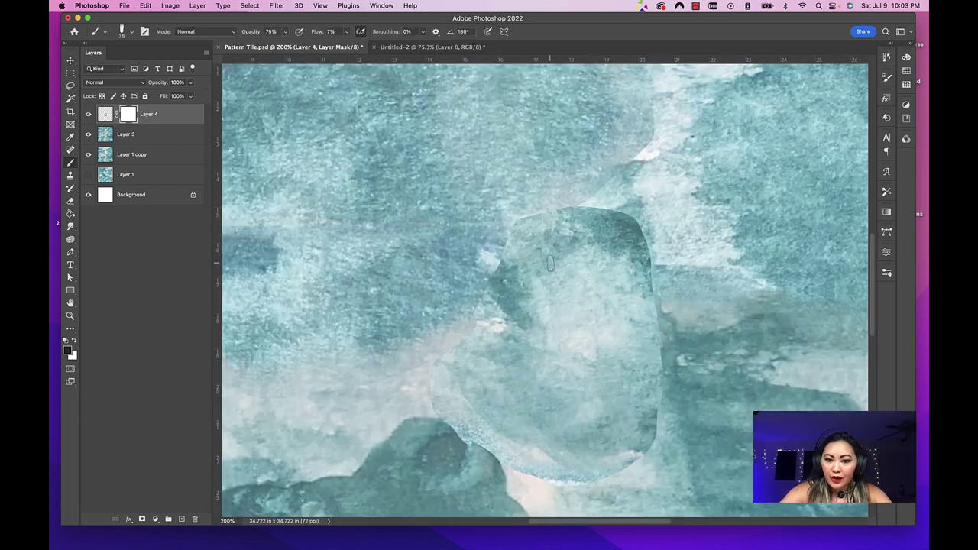
scroll(550, 264, "down", 1)
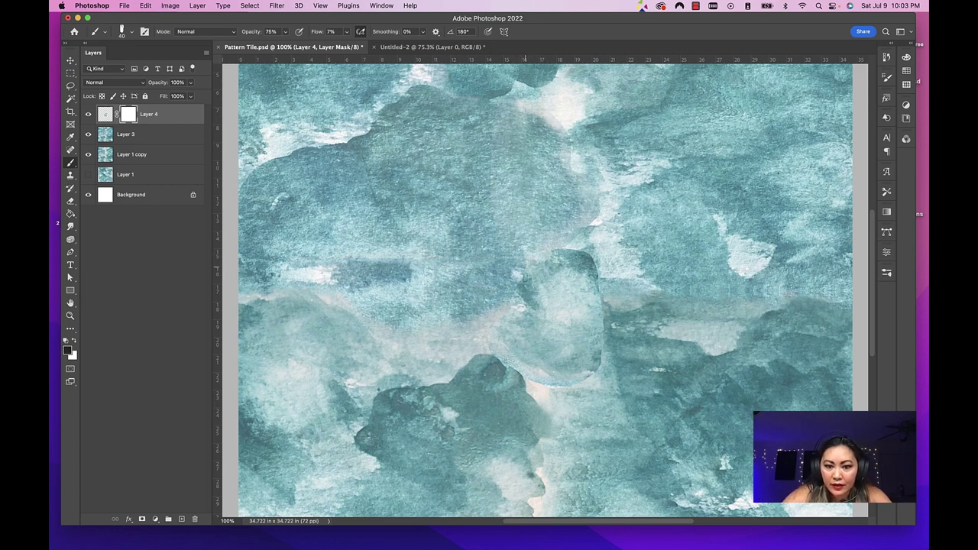
left_click_drag(285, 44, 298, 44)
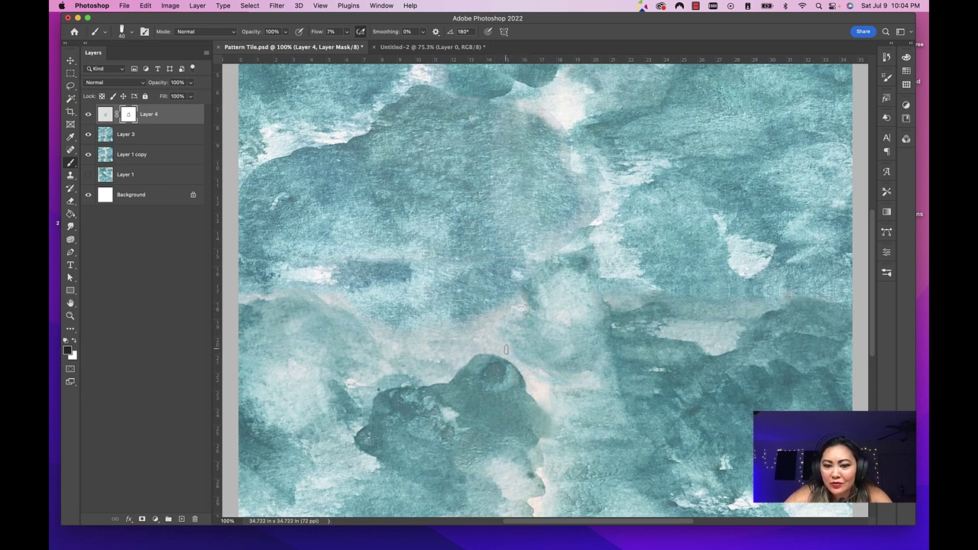
scroll(606, 294, "down", 1)
scroll(607, 294, "down", 4)
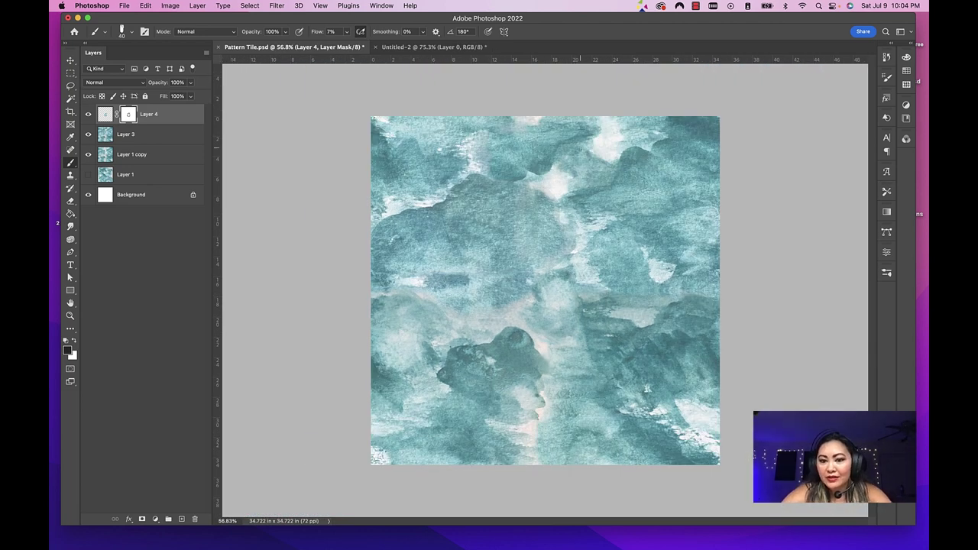
Step: Merge the masked patch layer with Layer 3 and define the retouched tile as a new pattern
key("v")
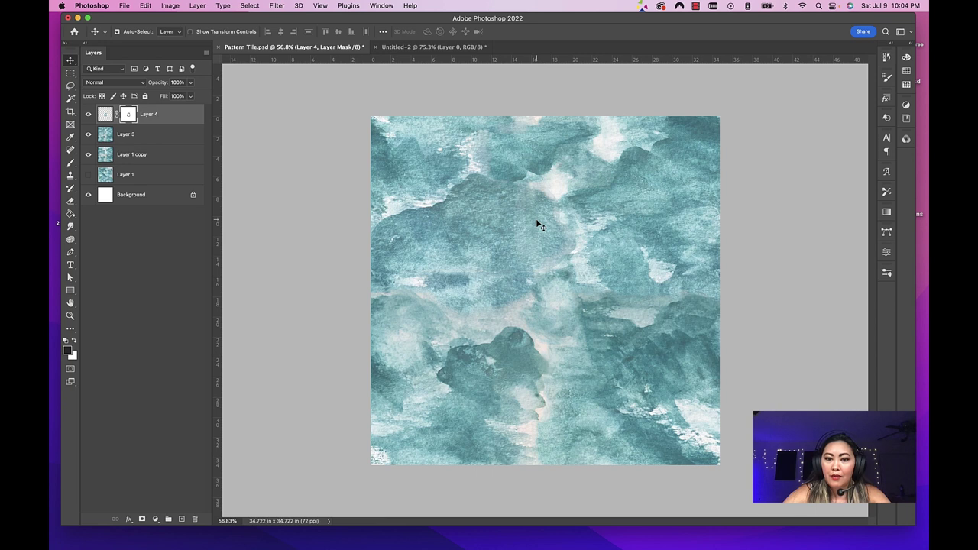
left_click(158, 142, "shift")
right_click(177, 120)
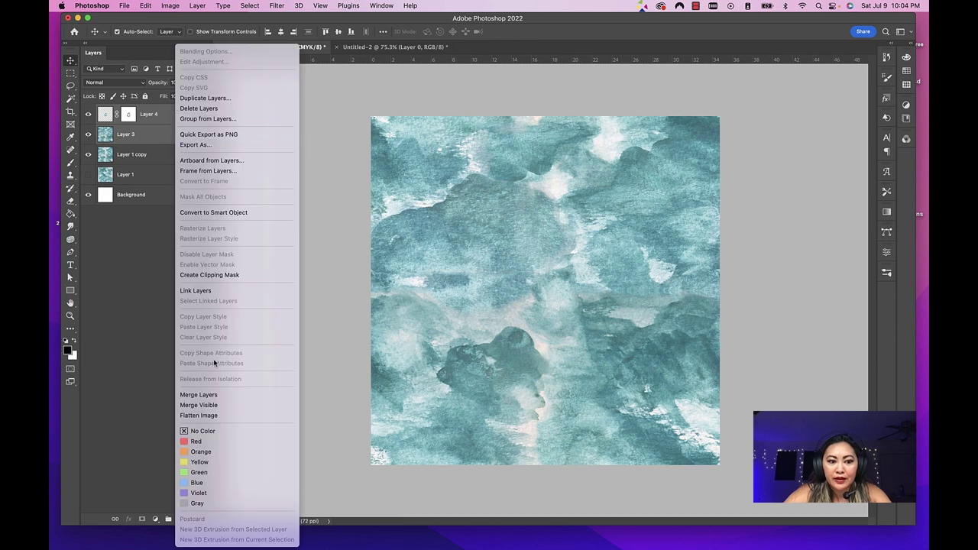
left_click(203, 399)
left_click(145, 5)
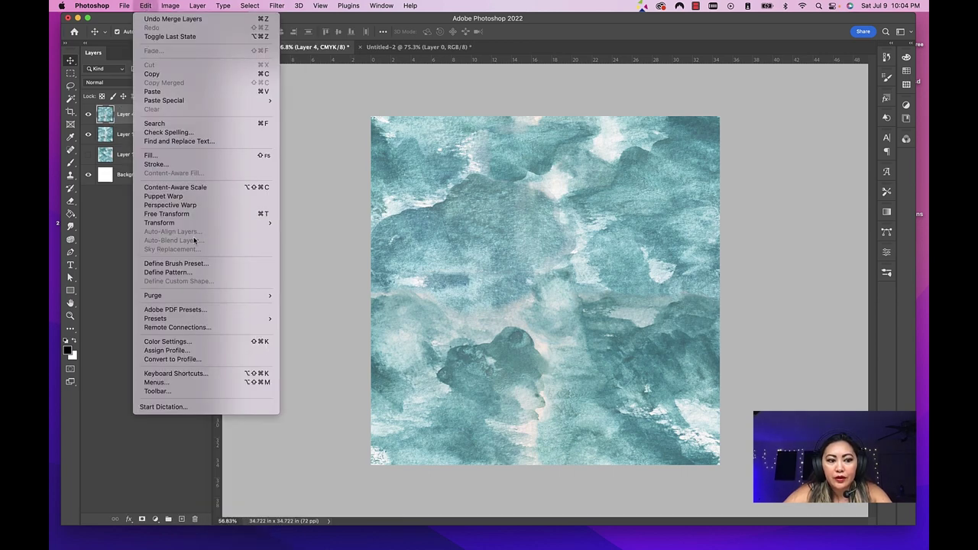
left_click(176, 272)
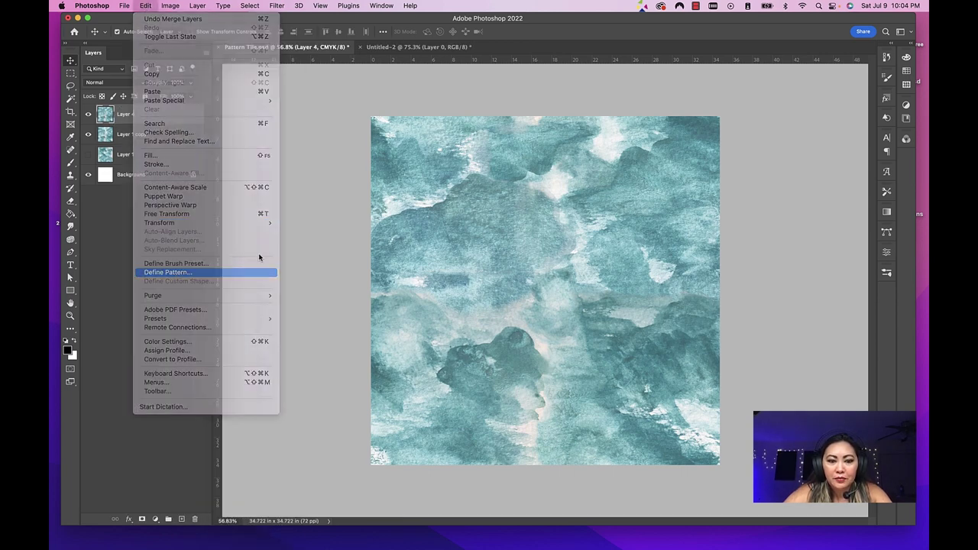
key("Return")
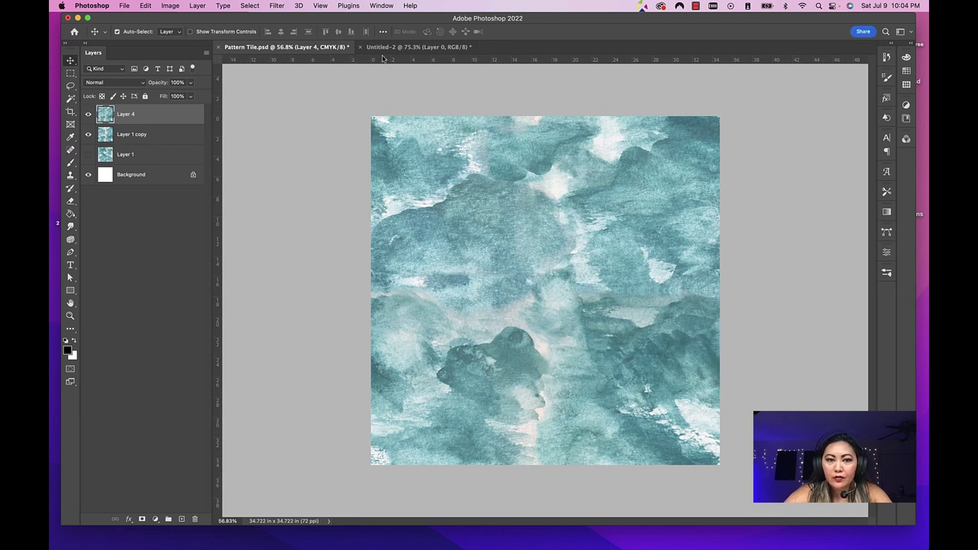
Step: In the Untitled-2 document, switch Layer 0's Pattern Overlay to the newest watercolor pattern, the last one in the pattern library
left_click(391, 48)
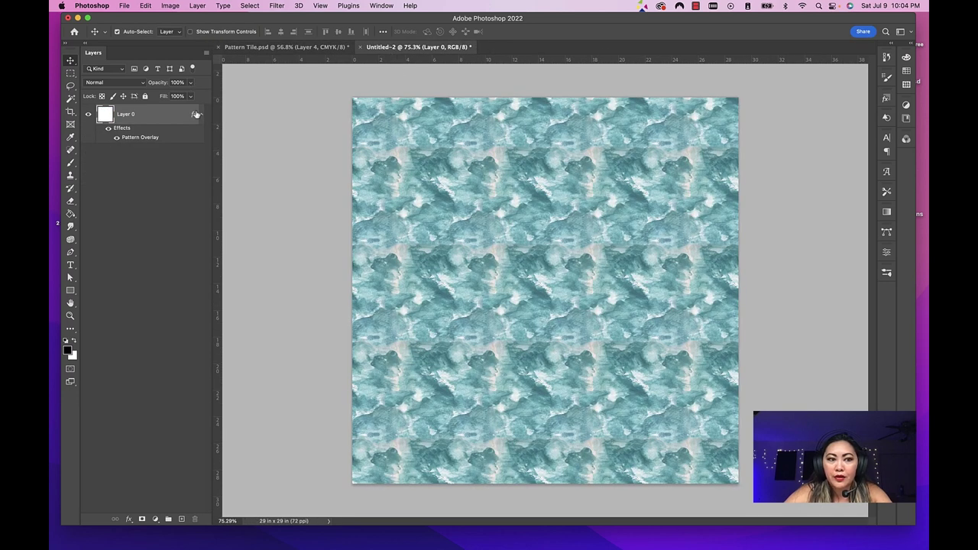
double_click(146, 116)
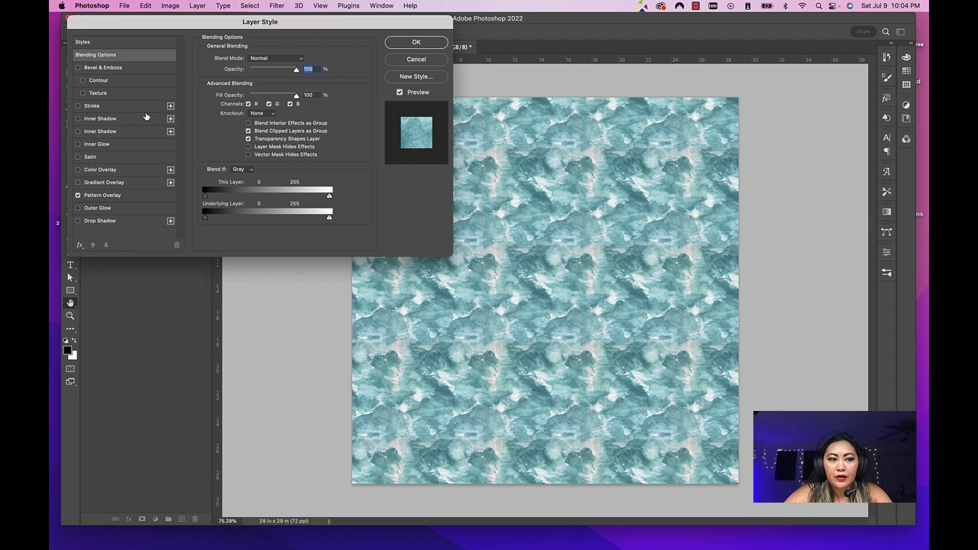
left_click(113, 197)
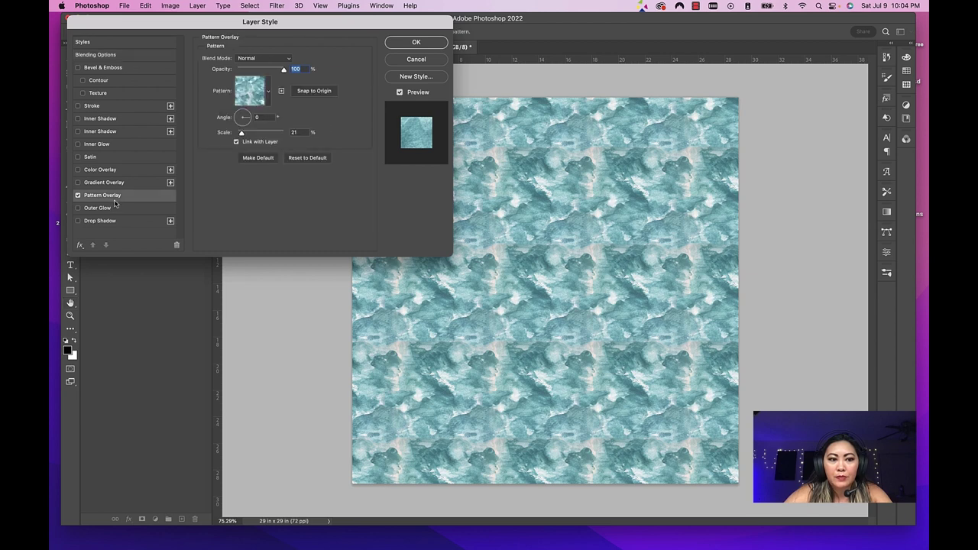
left_click(271, 91)
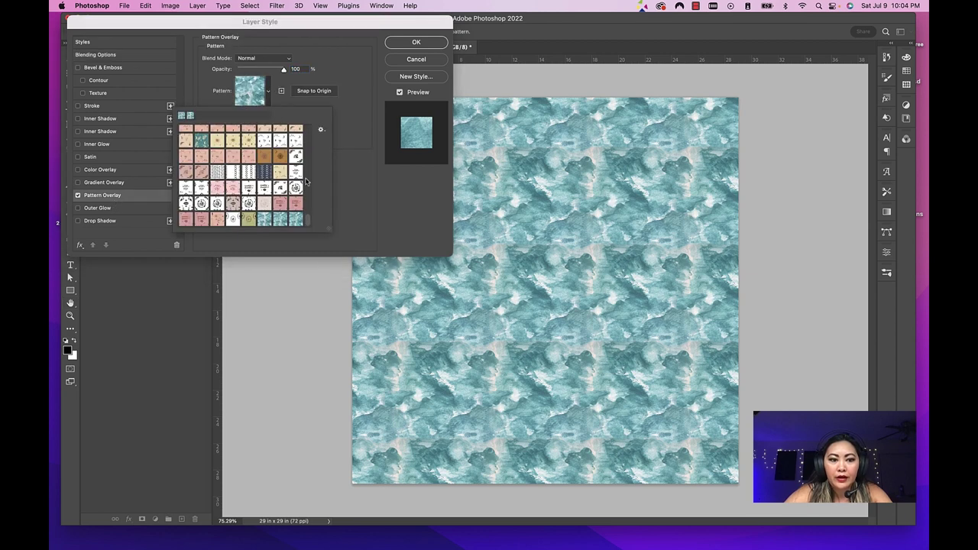
double_click(295, 220)
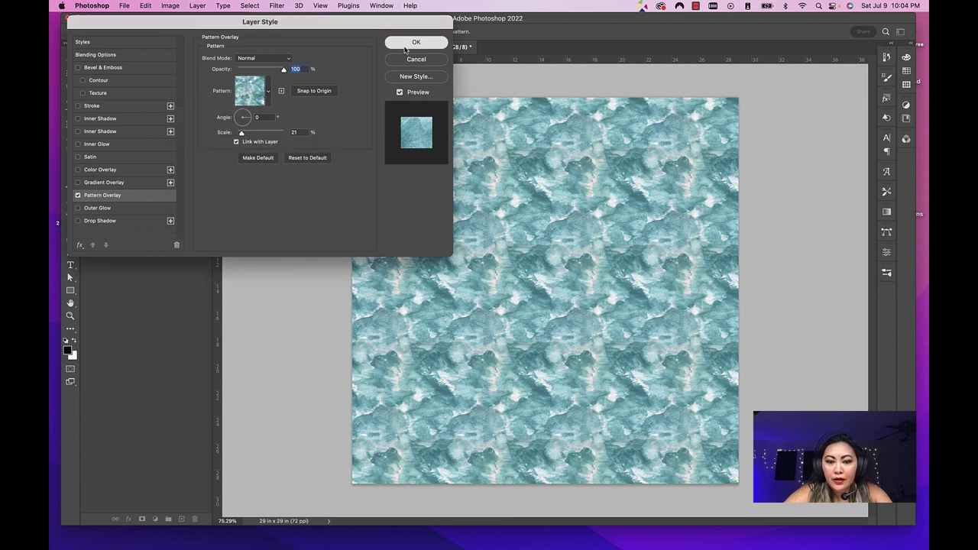
key("Return")
Step: Examine the updated watercolor repeat up close and as a whole for remaining visible seams
scroll(507, 257, "up", 5)
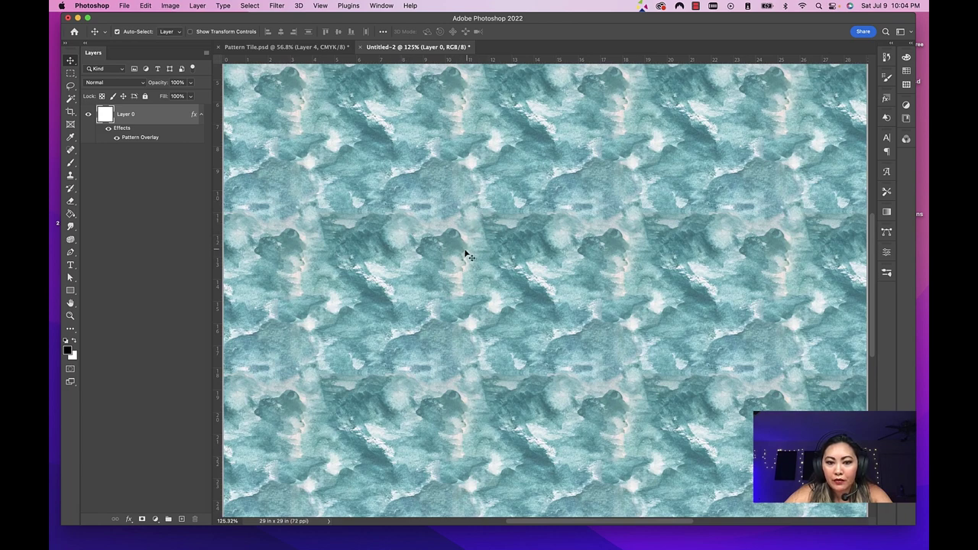
scroll(462, 250, "down", 4)
scroll(547, 263, "up", 1)
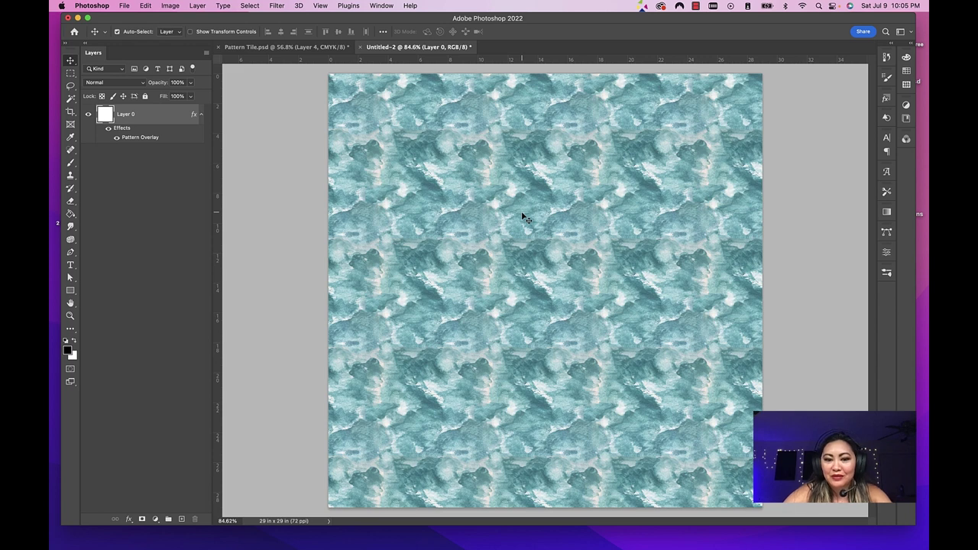
scroll(485, 354, "up", 1)
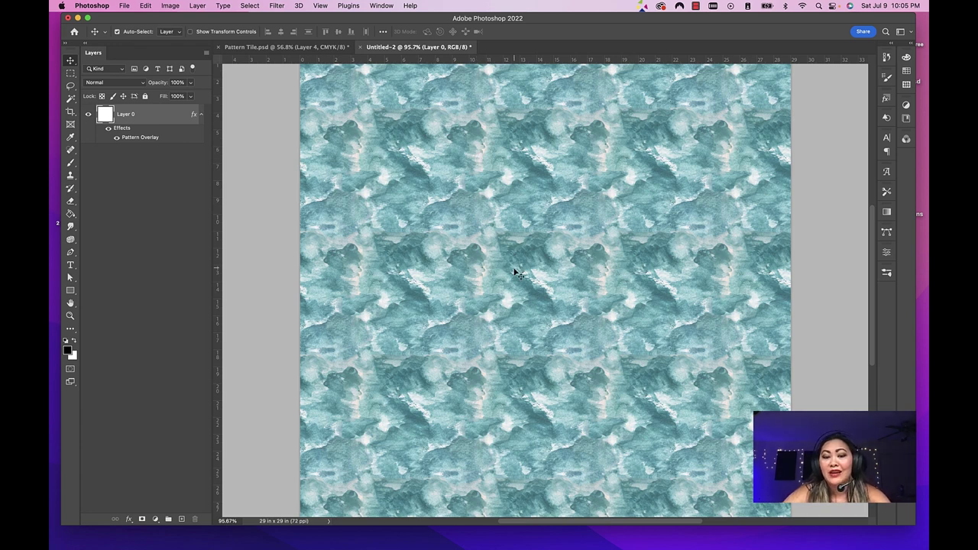
scroll(517, 274, "down", 2)
scroll(516, 275, "down", 1)
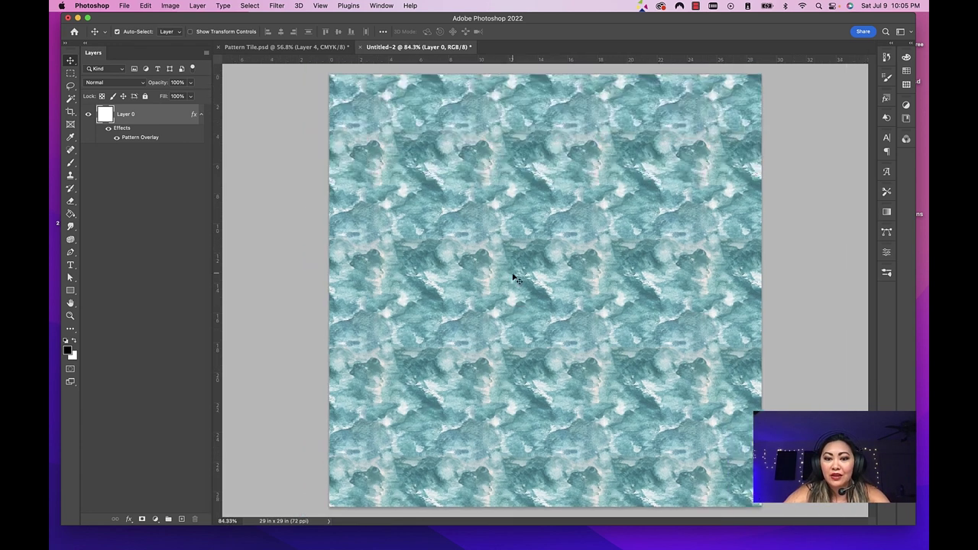